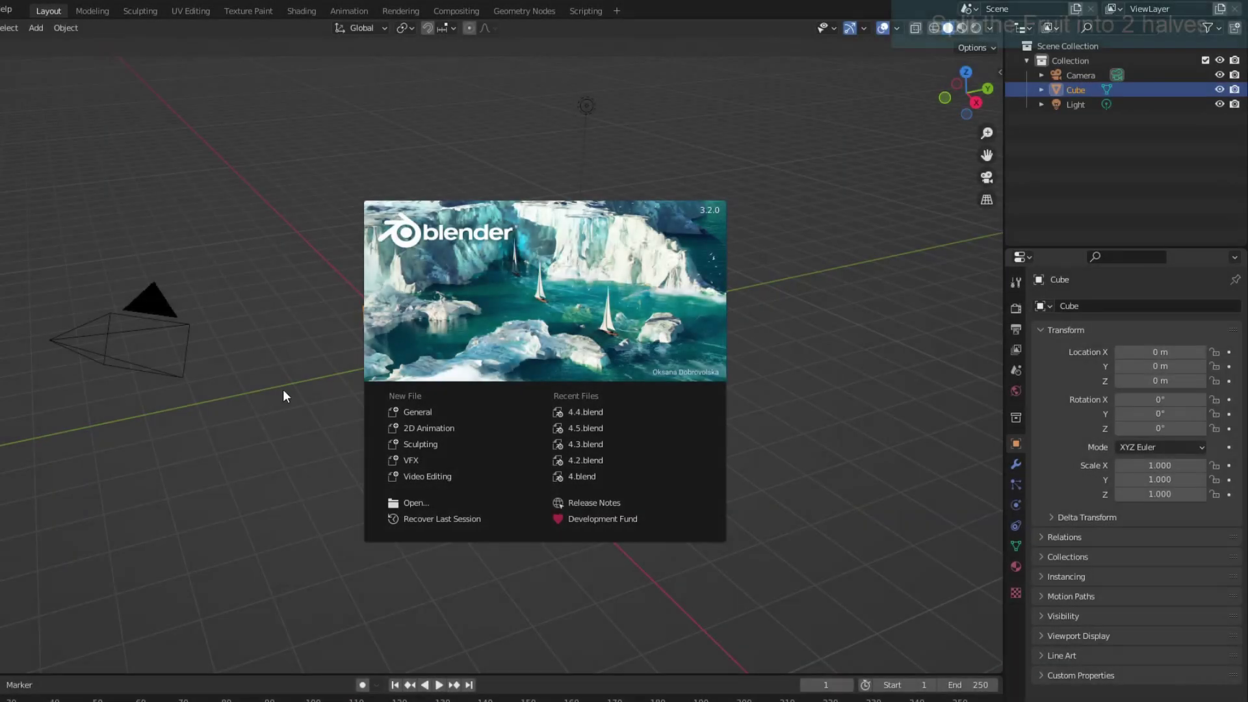
# Step: Dismiss the splash screen, delete the default cube and add an icosphere at the origin
pyautogui.click(283, 388)
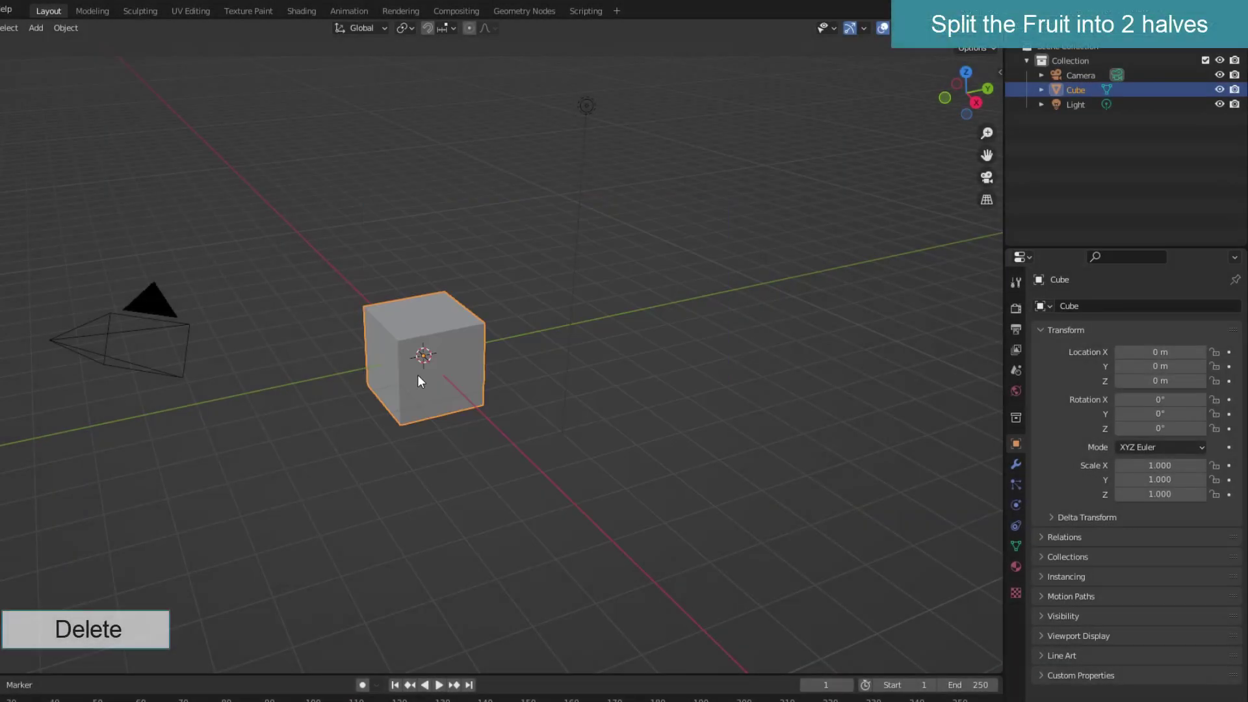
pyautogui.press('Delete')
pyautogui.hotkey('shift', 'a')
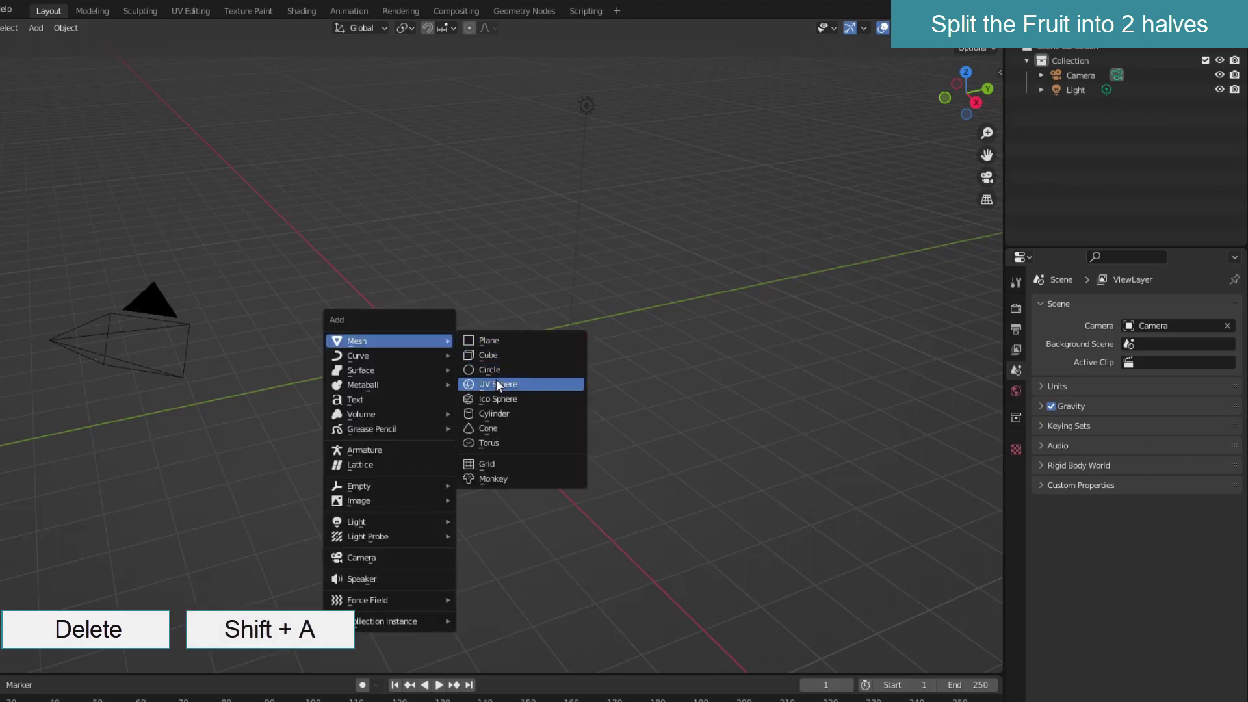
pyautogui.click(498, 398)
# Step: Add and apply a Subdivision Surface modifier on the icosphere, then shade it smooth
pyautogui.click(1016, 464)
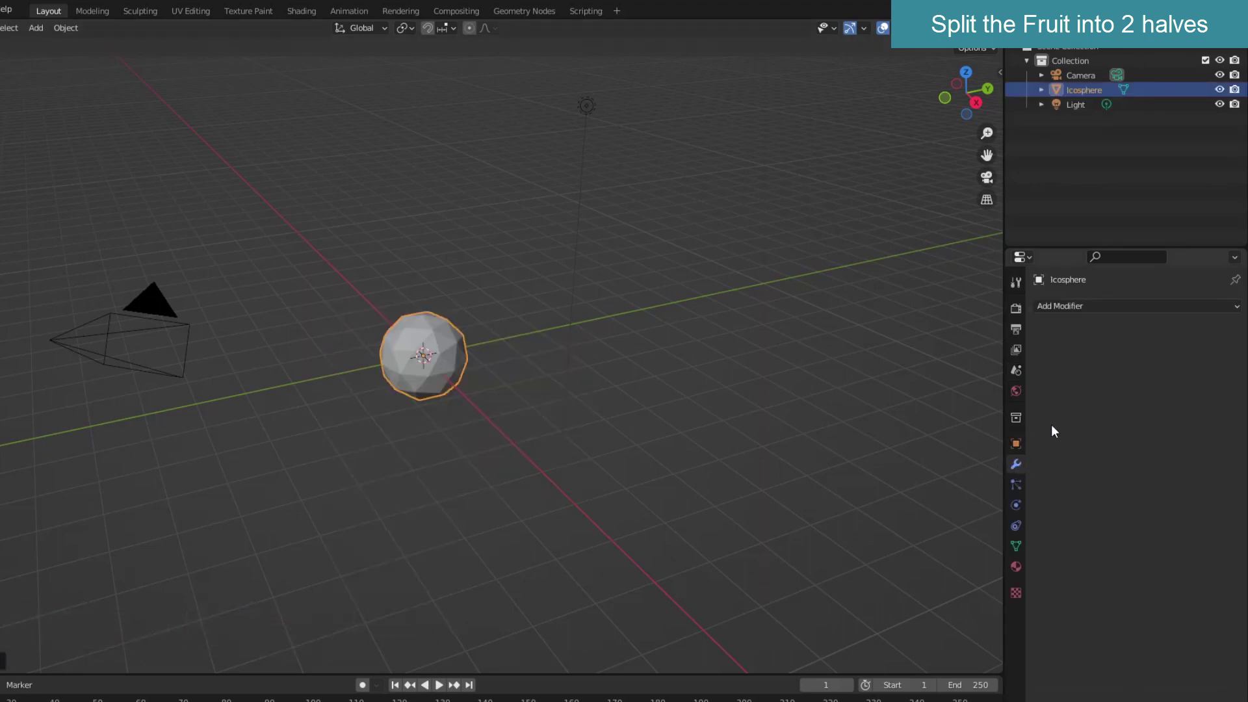
pyautogui.click(1074, 306)
pyautogui.click(989, 572)
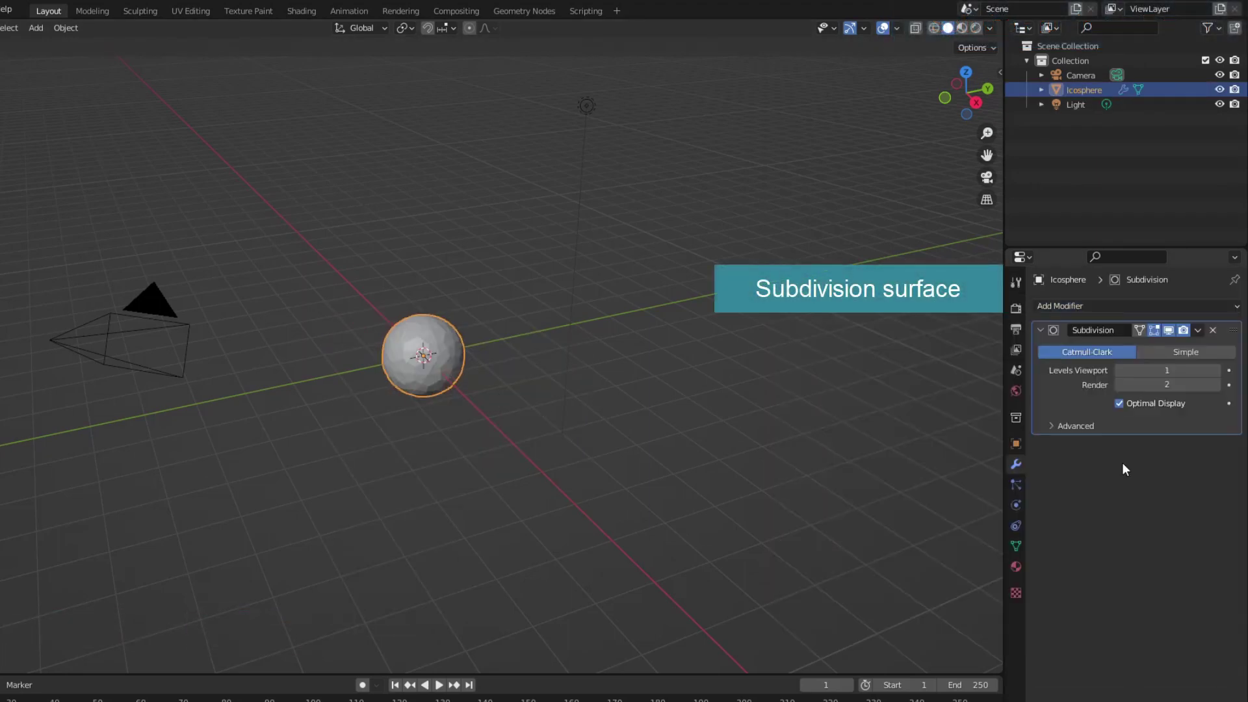
pyautogui.click(1197, 330)
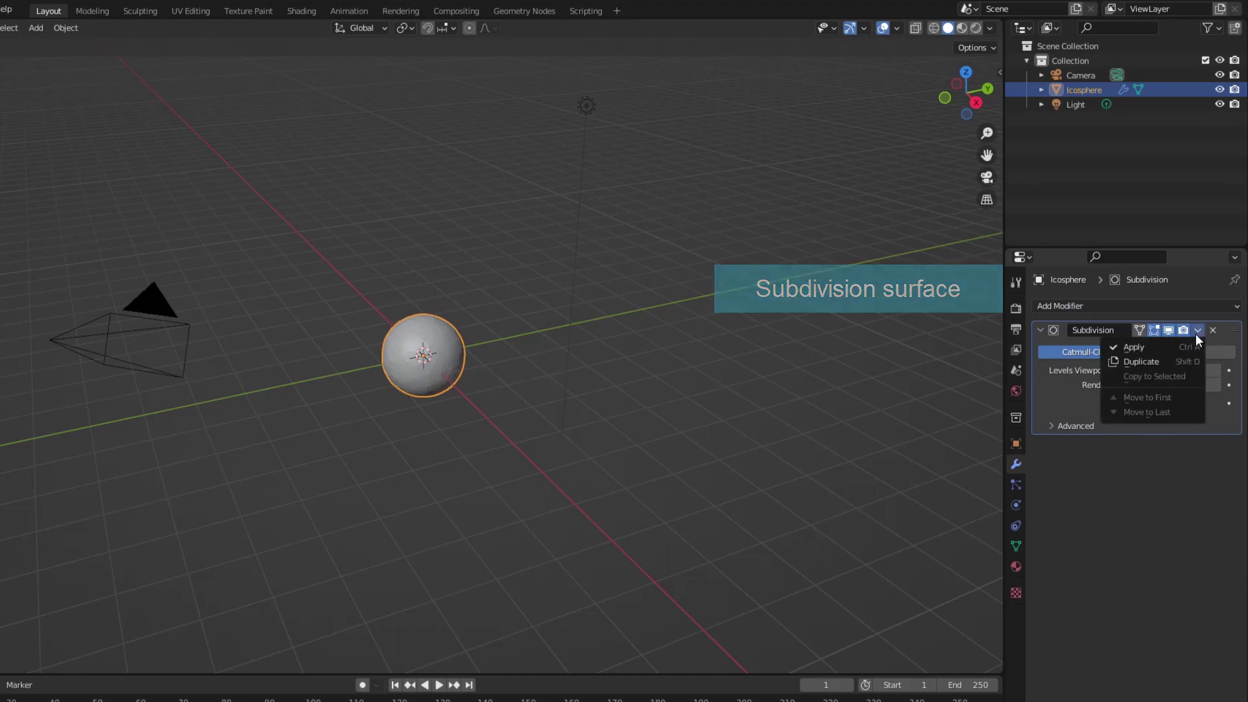
pyautogui.click(1155, 347)
pyautogui.rightClick(411, 358)
pyautogui.click(414, 355)
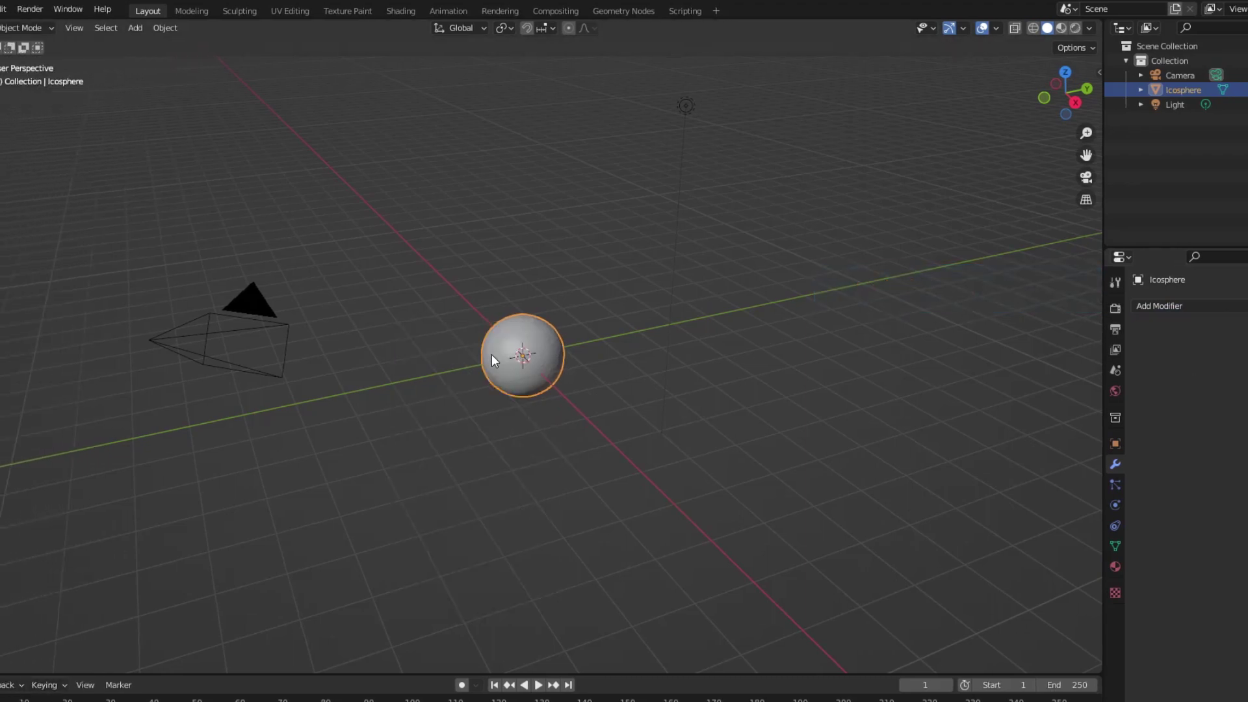
pyautogui.scroll(4, 423, 371)
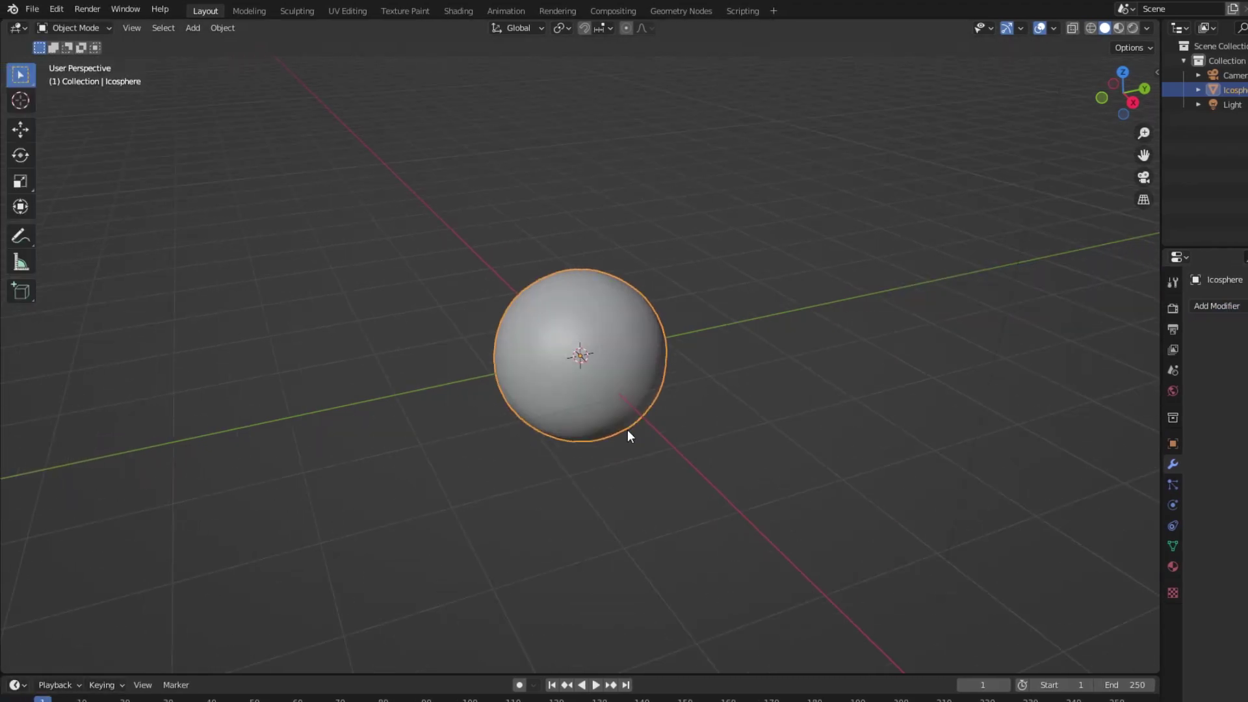
# Step: In front view with X-ray, box-select the sphere's upper-half faces in Edit Mode
pyautogui.press('KP_1')
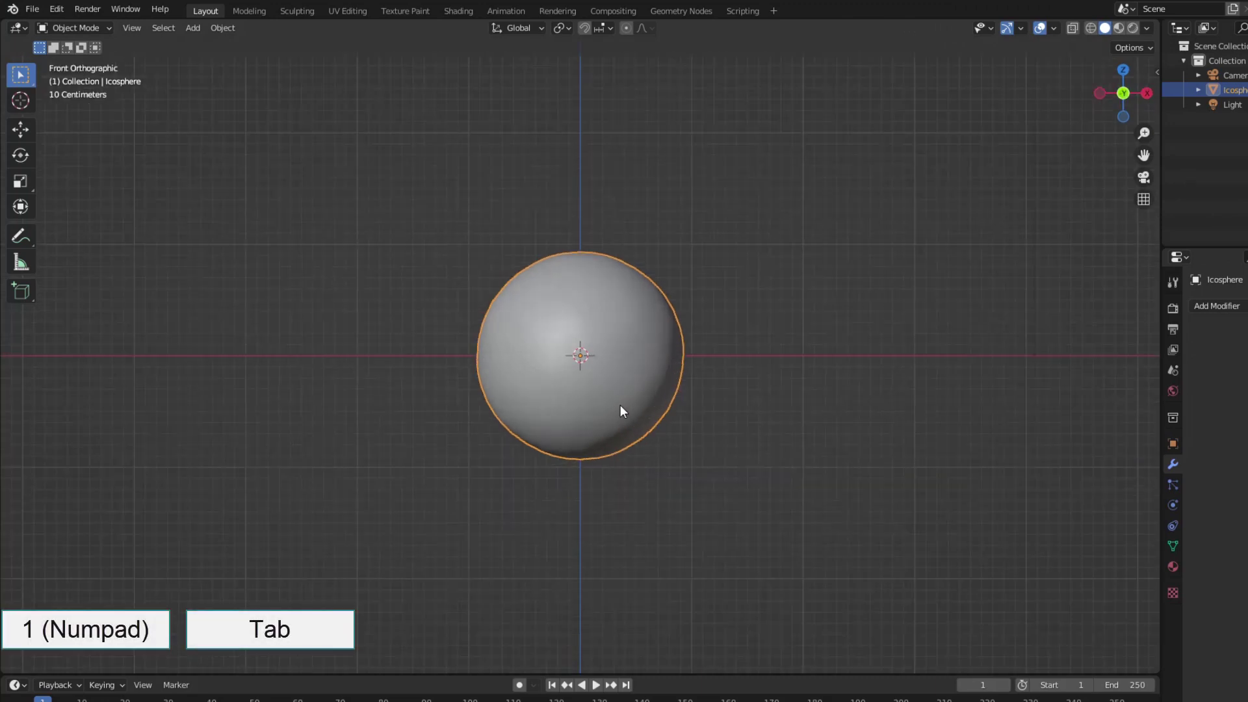
pyautogui.press('Tab')
pyautogui.click(1092, 29)
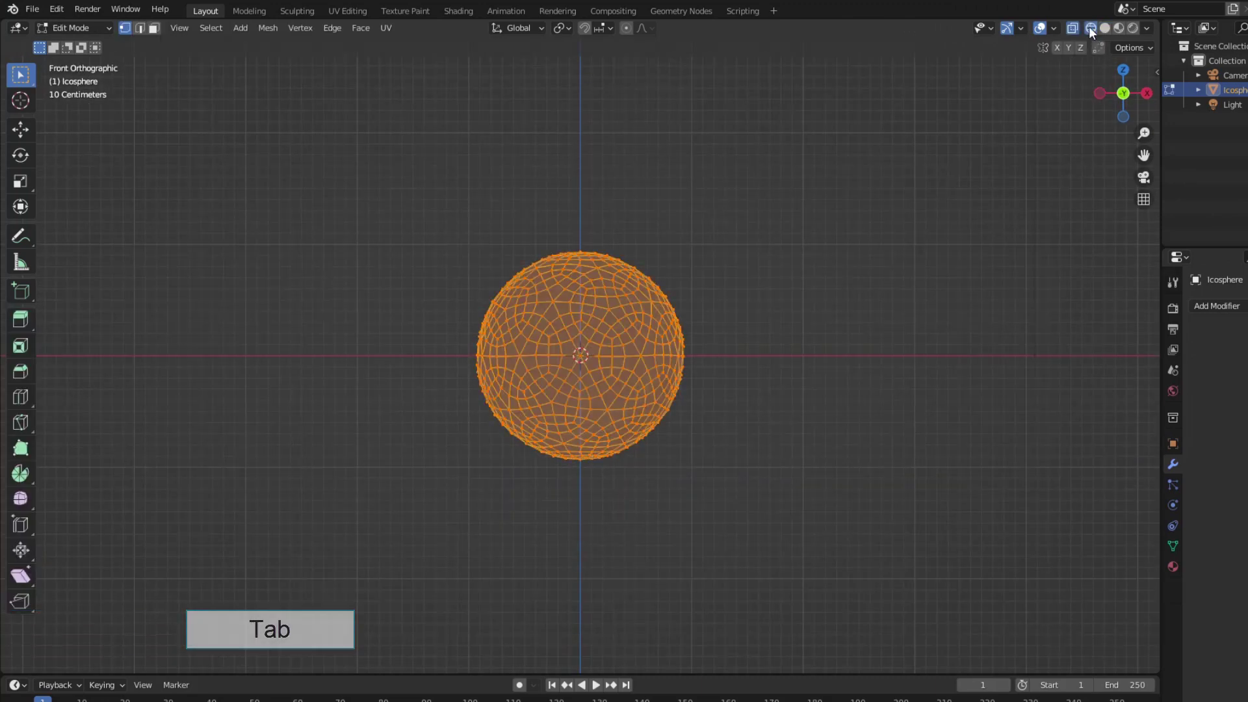
pyautogui.click(154, 28)
pyautogui.moveTo(290, 137); pyautogui.dragTo(757, 351)
pyautogui.moveTo(757, 352); pyautogui.dragTo(611, 423, button='middle')
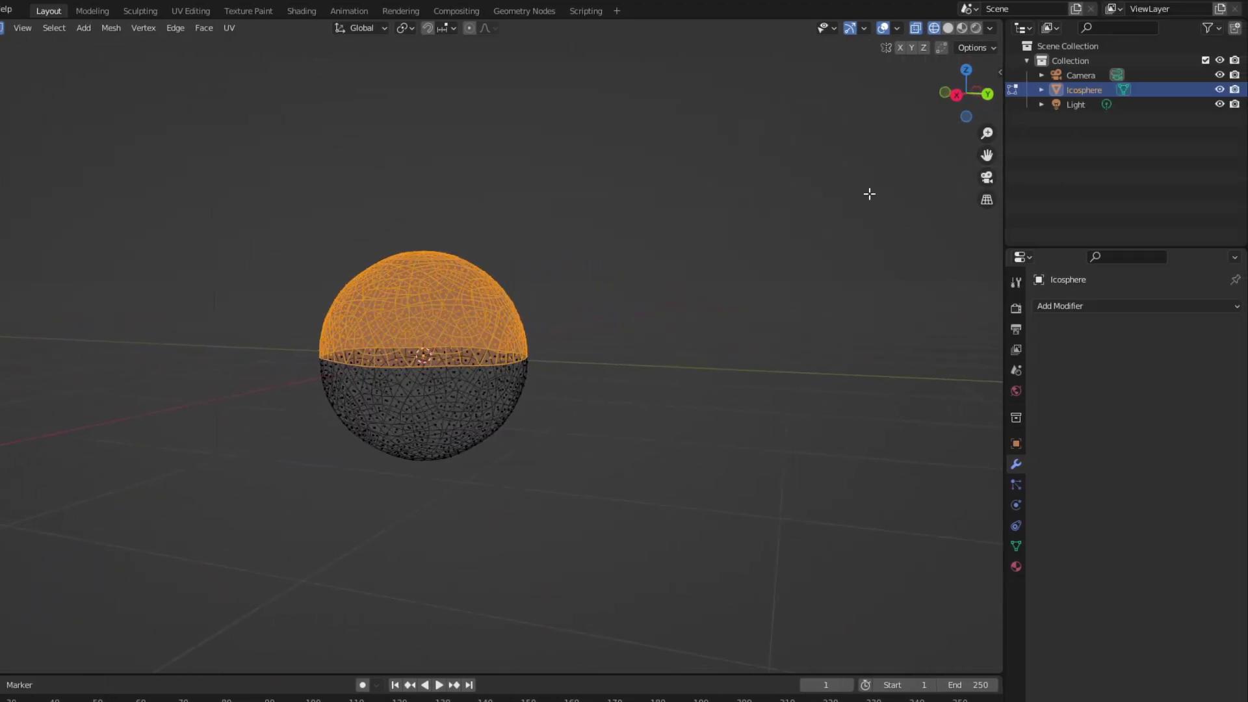
pyautogui.click(947, 28)
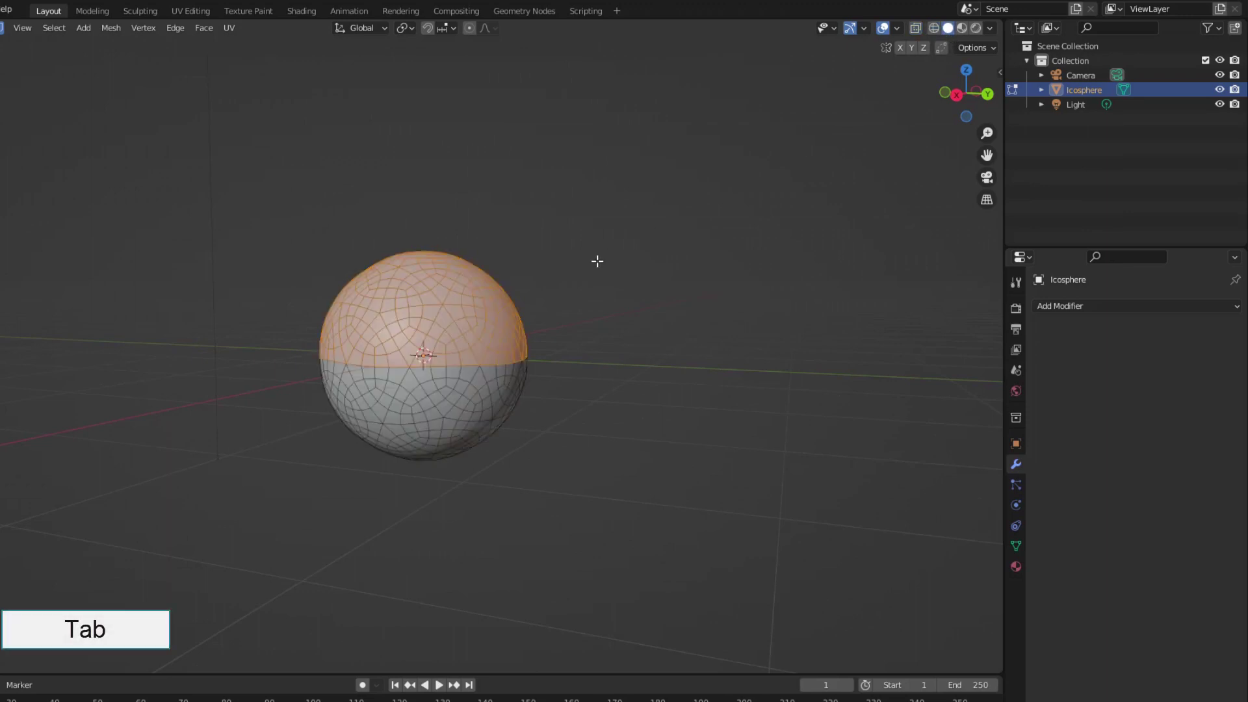
# Step: Duplicate the sphere in place as Icosphere.001, cancelling the move
pyautogui.press('Tab')
pyautogui.hotkey('shift', 'd')
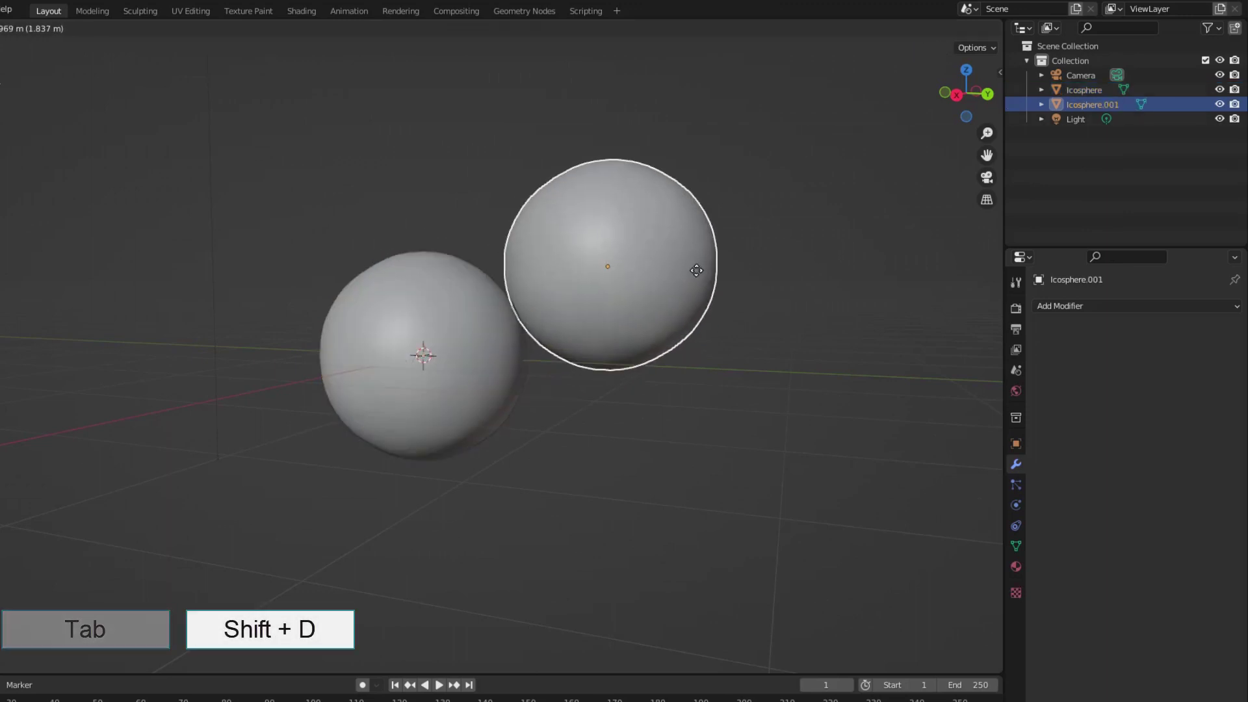
pyautogui.rightClick(700, 267)
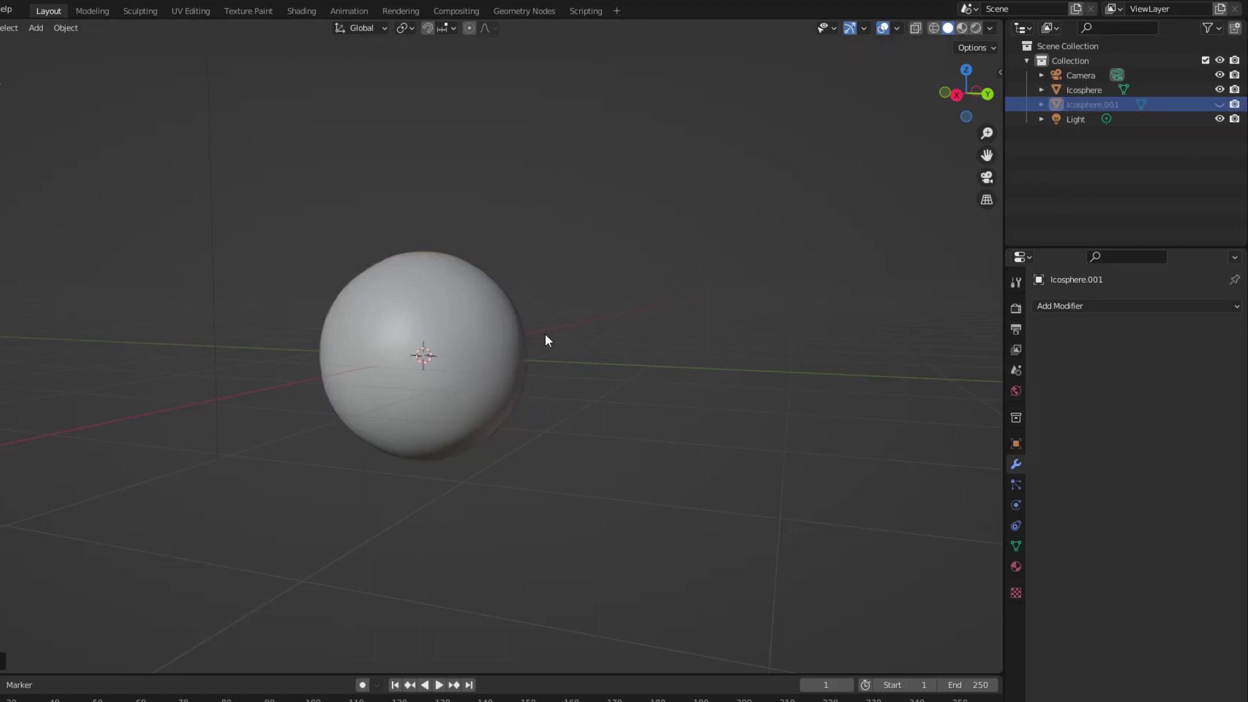
# Step: Delete the original sphere's upper-half faces and cap the bowl's rim with a flat face
pyautogui.click(438, 311)
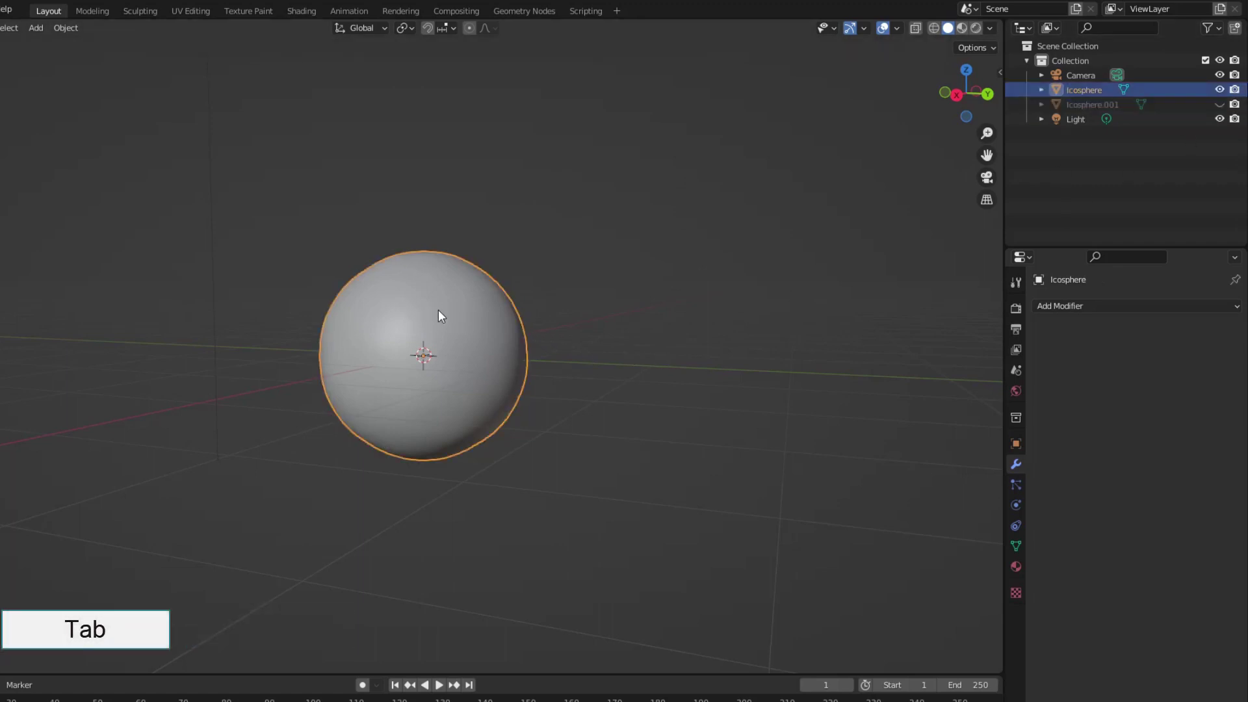
pyautogui.press('Tab')
pyautogui.press('Delete')
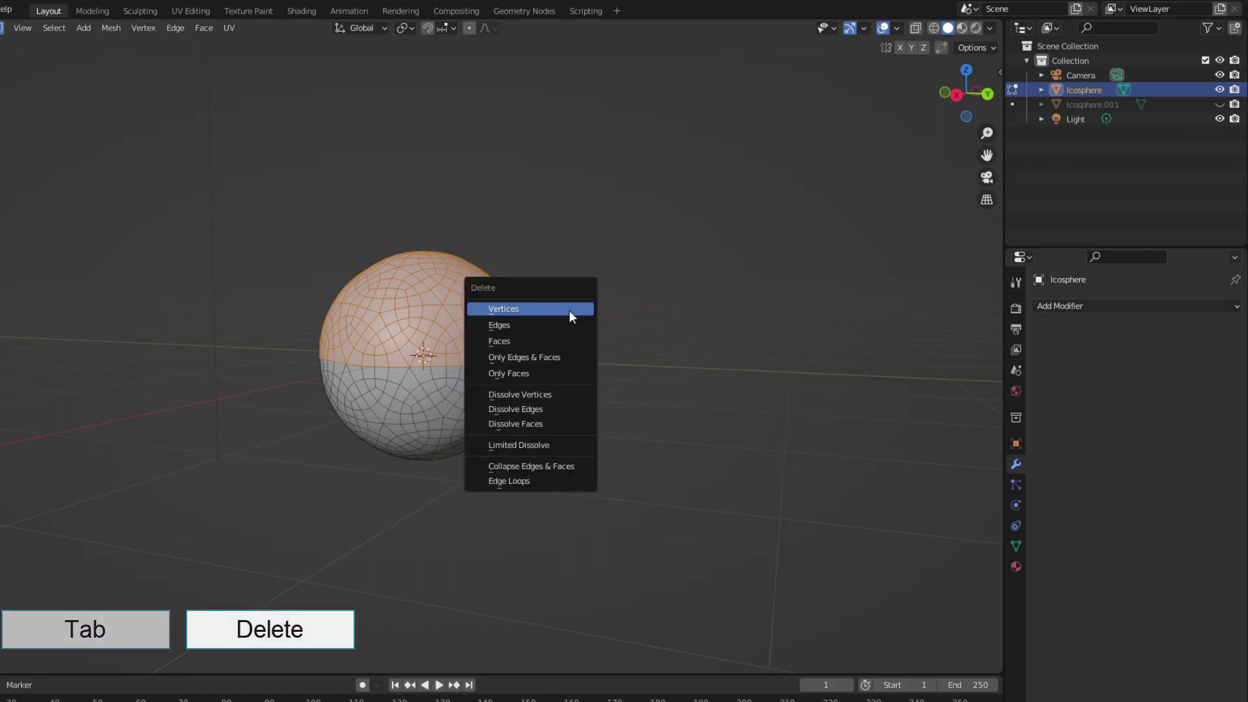
pyautogui.click(528, 342)
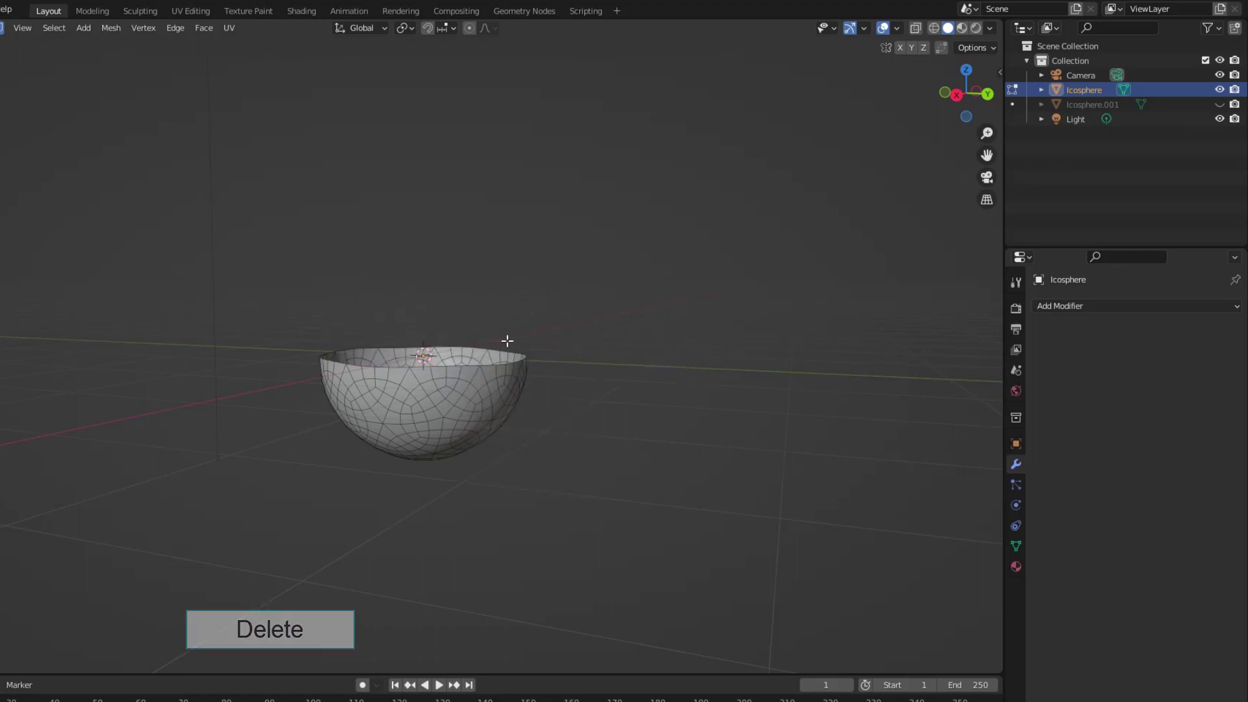
pyautogui.press('2')
pyautogui.keyDown('alt'); pyautogui.click(370, 348); pyautogui.keyUp('alt')
pyautogui.press('f')
pyautogui.moveTo(663, 350); pyautogui.dragTo(650, 423, button='middle')
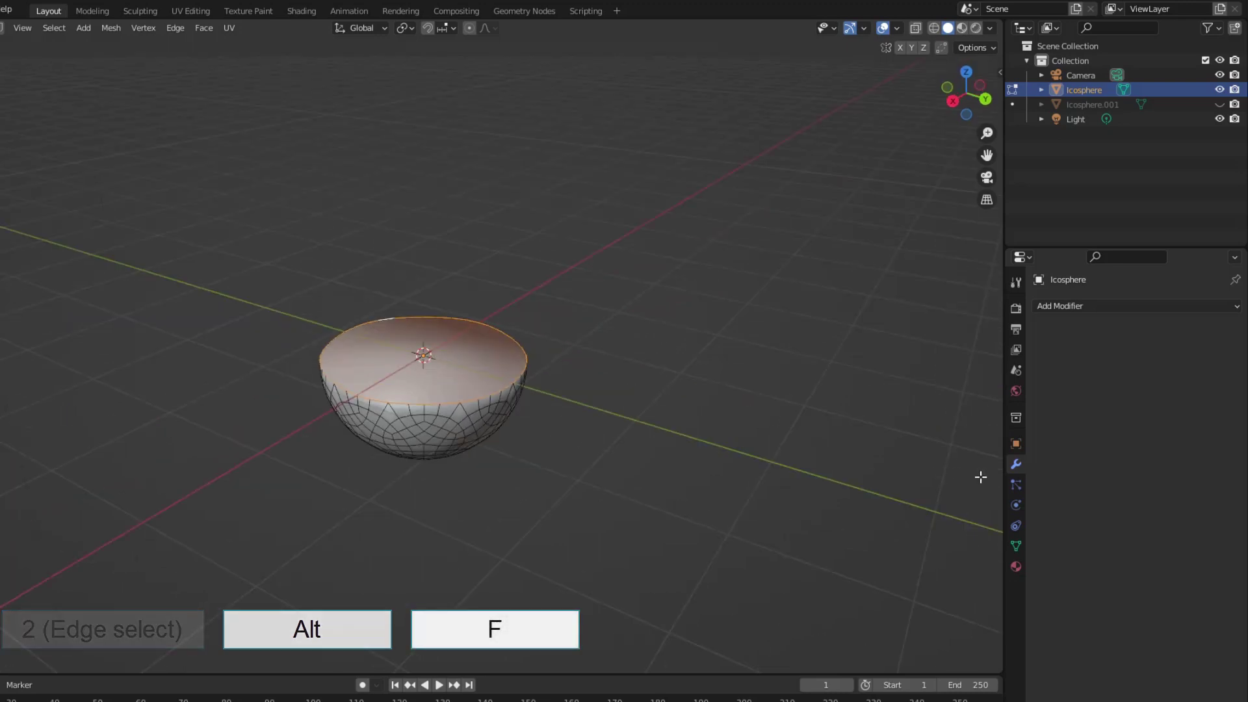
# Step: Enable Auto Smooth on the bowl and rename it '1 bottom'
pyautogui.click(1016, 546)
pyautogui.click(1092, 589)
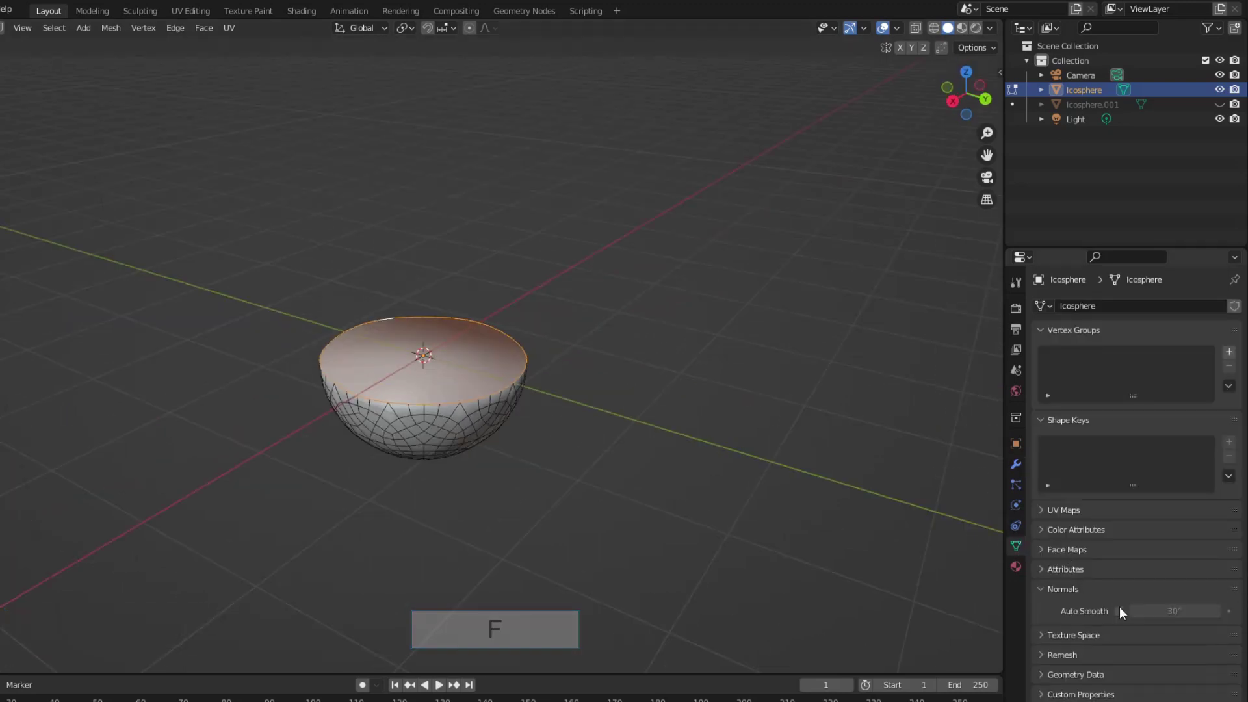
pyautogui.click(1119, 611)
pyautogui.moveTo(612, 410); pyautogui.dragTo(810, 296, button='middle')
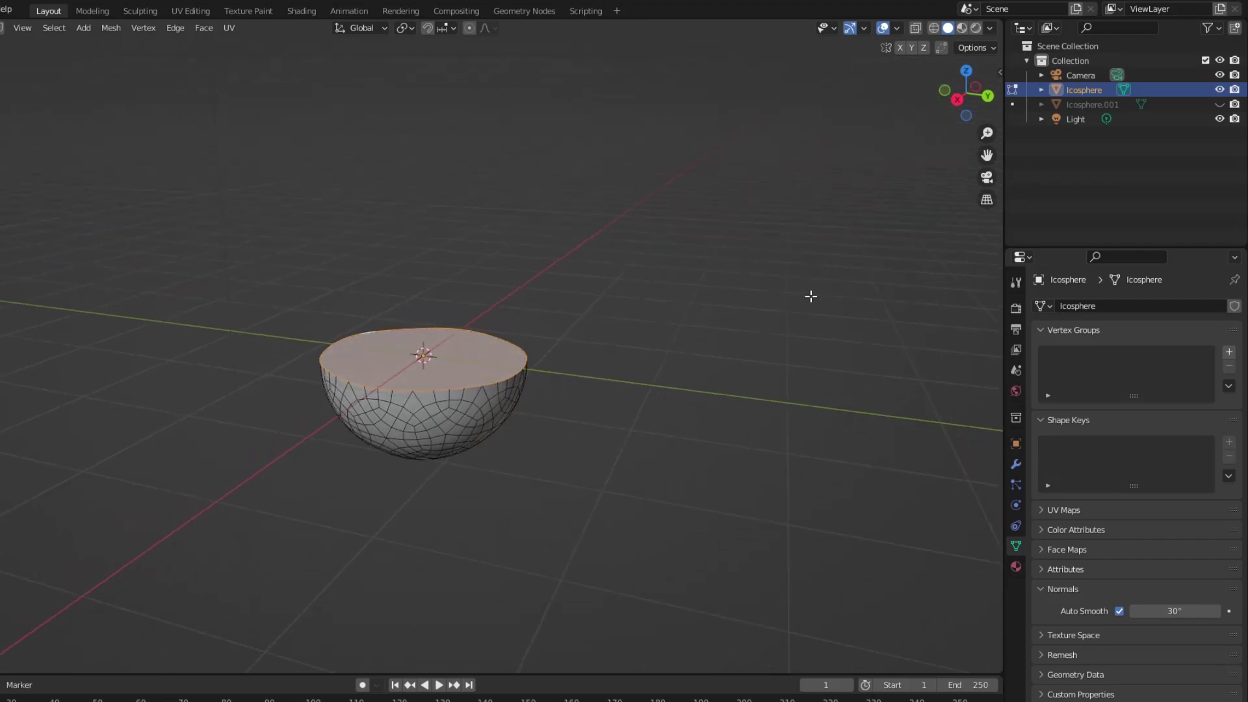
pyautogui.click(1090, 91)
pyautogui.write('1 bottom')
pyautogui.press('Return')
pyautogui.press('Tab')
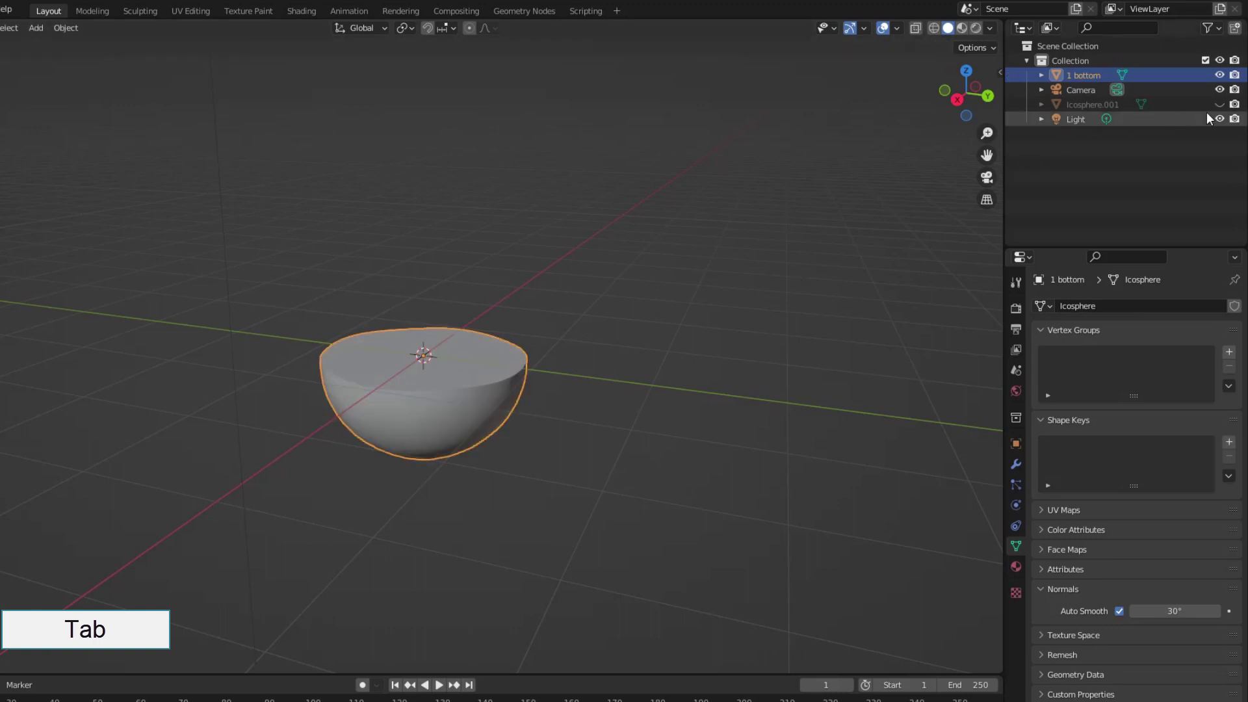
# Step: Unhide Icosphere.001, invert its selection, delete the lower half and cap the open bottom
pyautogui.click(1219, 104)
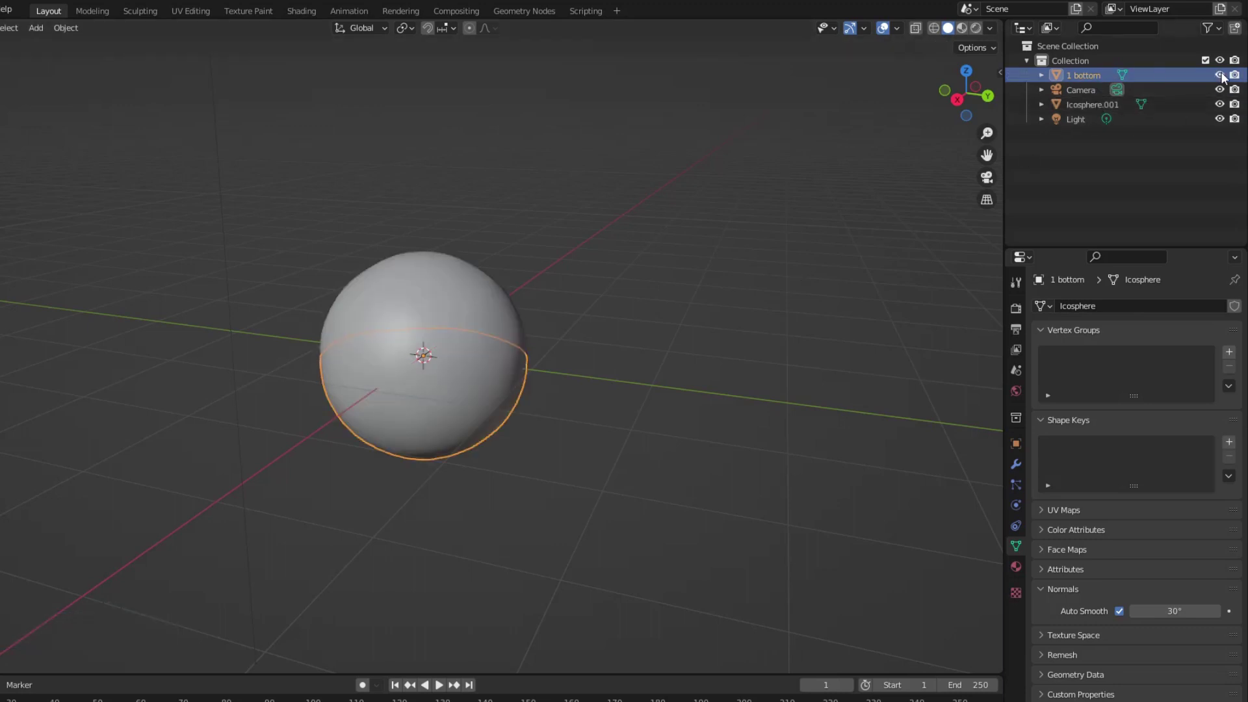
pyautogui.click(1096, 103)
pyautogui.press('Tab')
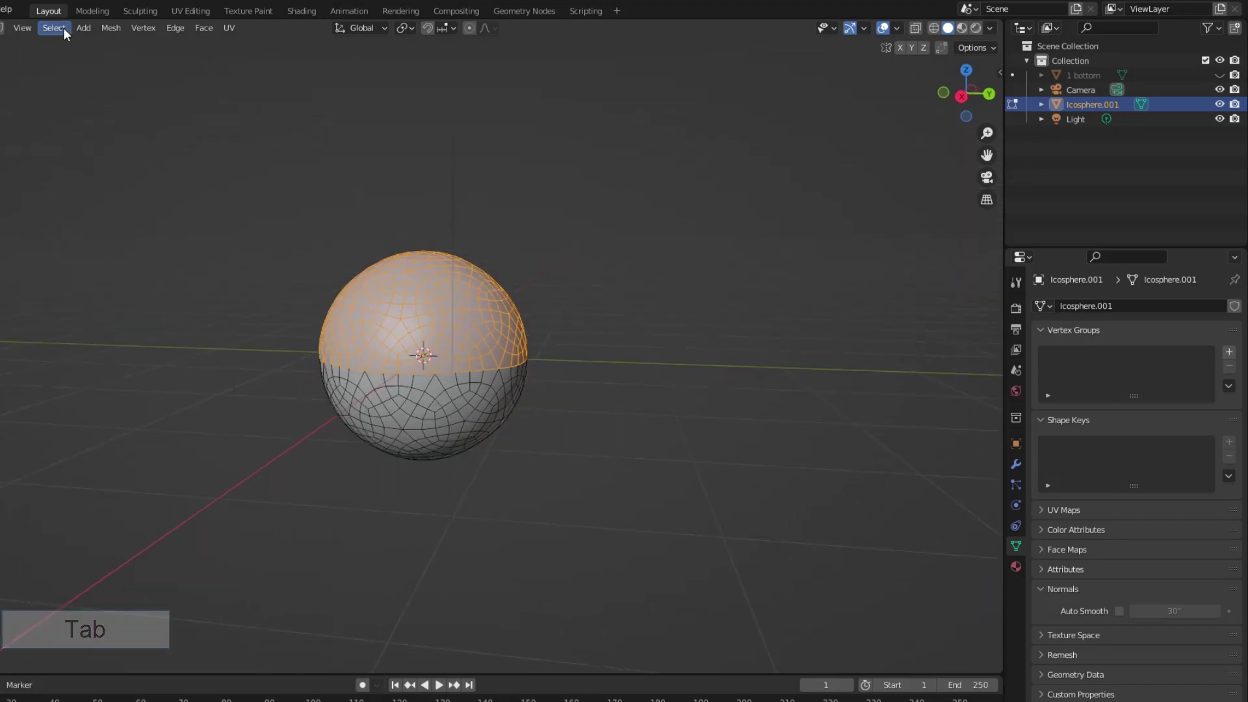
pyautogui.click(54, 27)
pyautogui.click(67, 72)
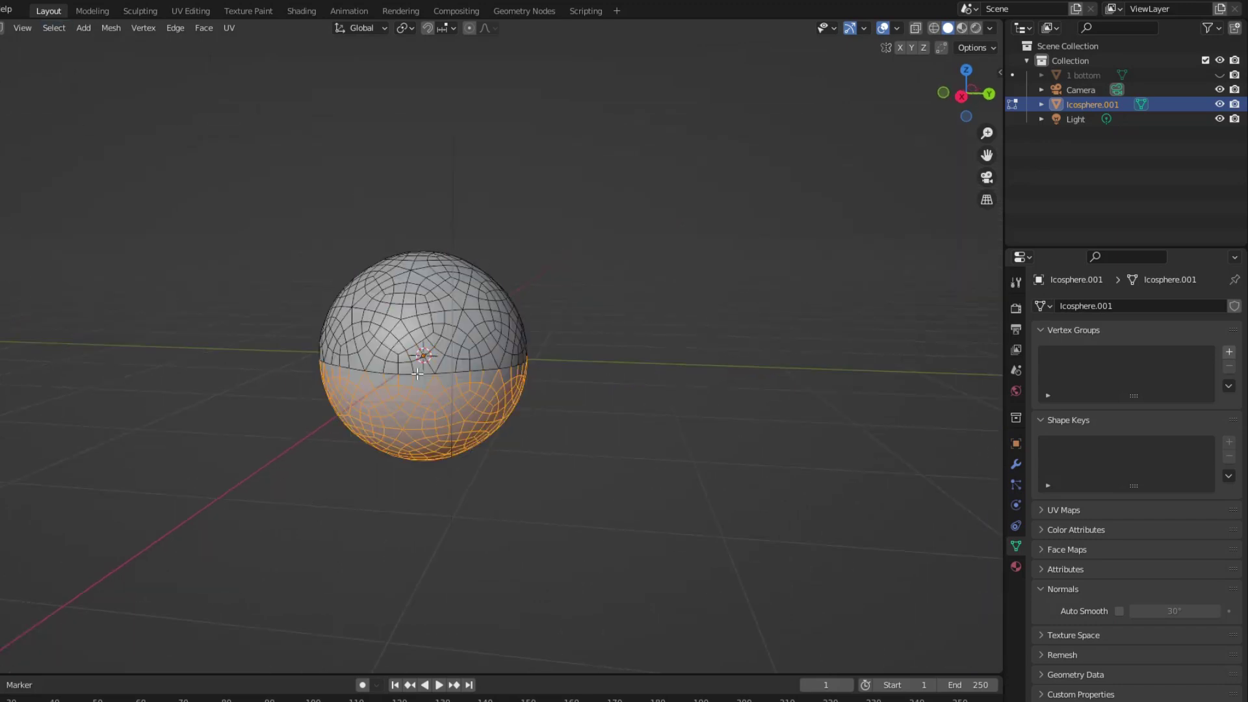
pyautogui.scroll(2, 430, 392)
pyautogui.press('Delete')
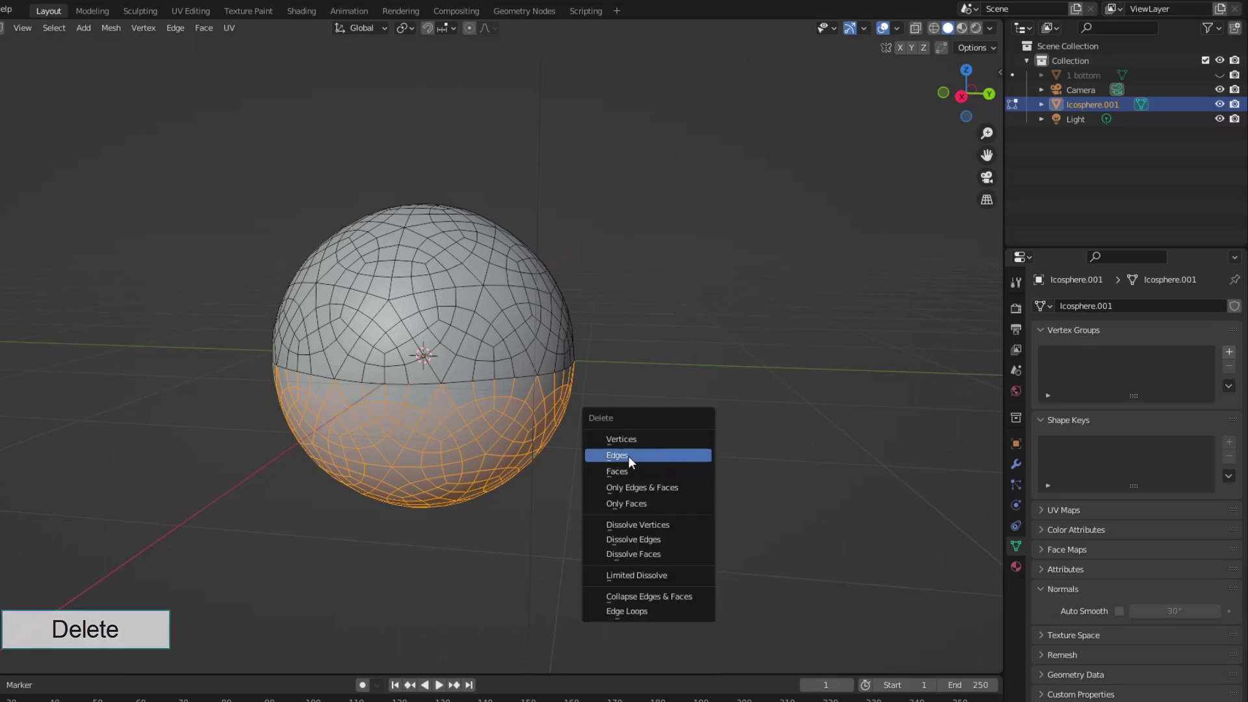
pyautogui.click(624, 454)
pyautogui.keyDown('alt'); pyautogui.moveTo(624, 454); pyautogui.dragTo(384, 383); pyautogui.keyUp('alt')
pyautogui.hotkey('alt', 'f')
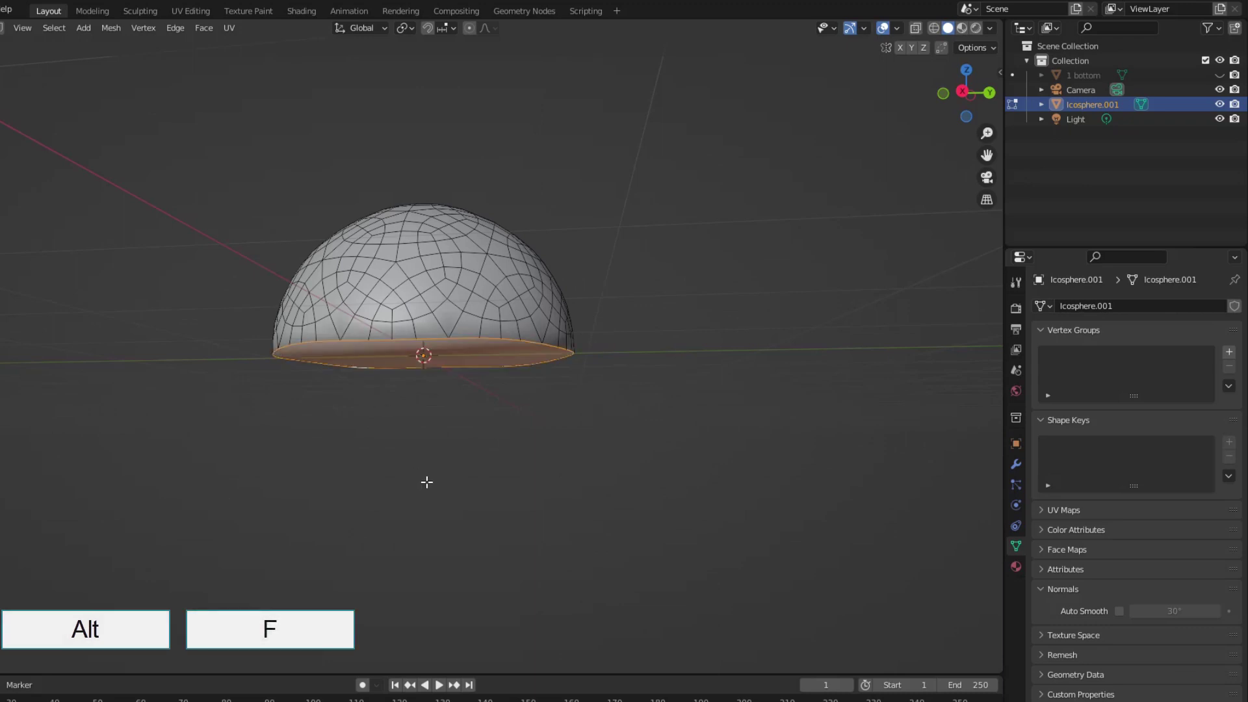
# Step: Enable Auto Smooth on the dome, rename it '2 top', and unhide 1 bottom
pyautogui.click(1118, 611)
pyautogui.press('Tab')
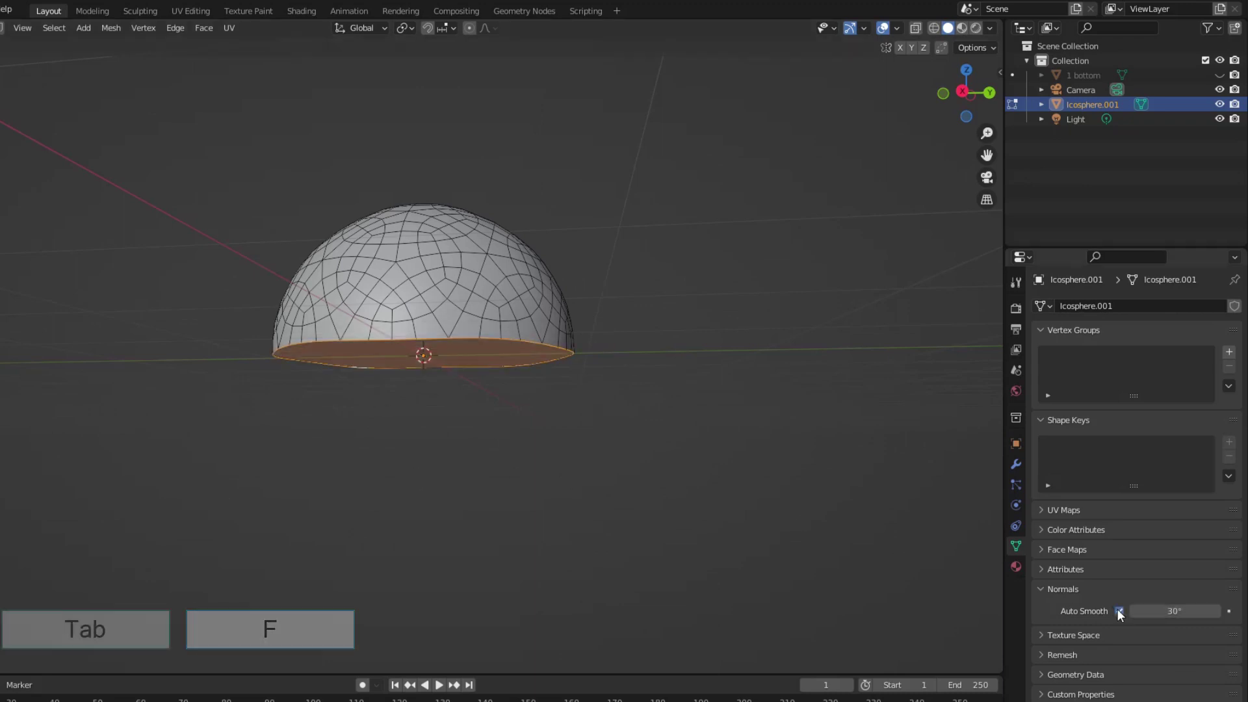
pyautogui.press('Tab')
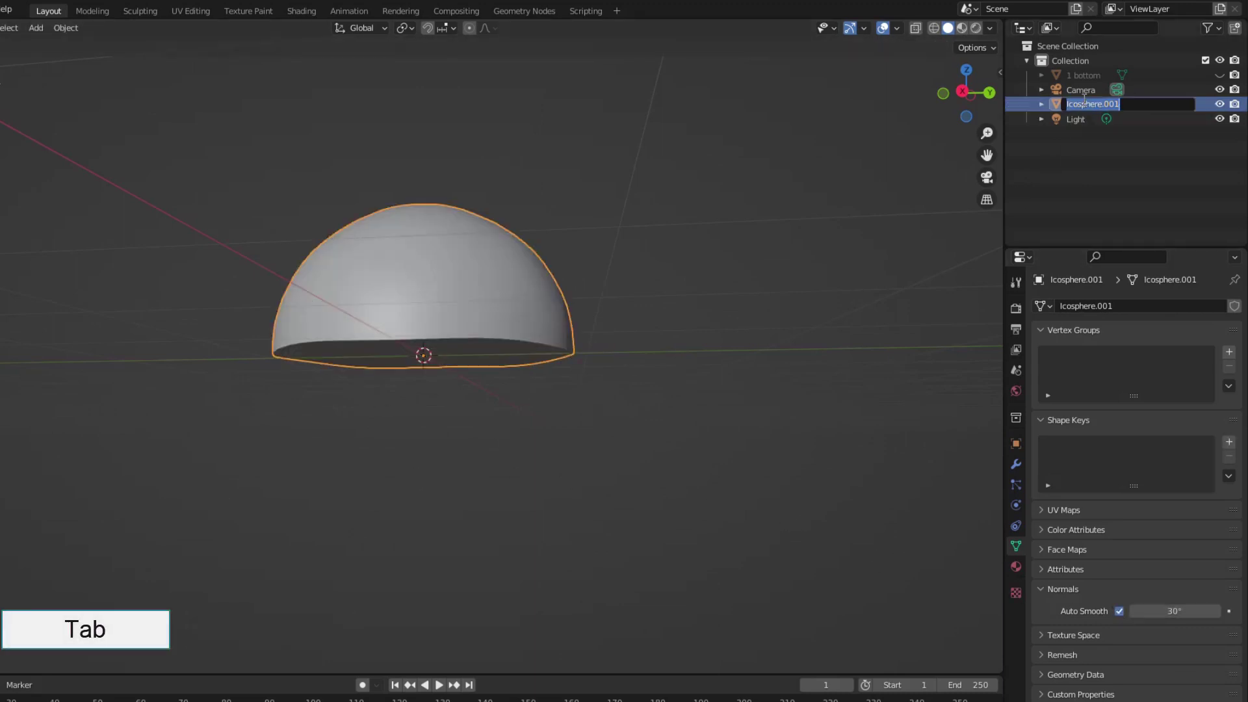
pyautogui.write('2 top')
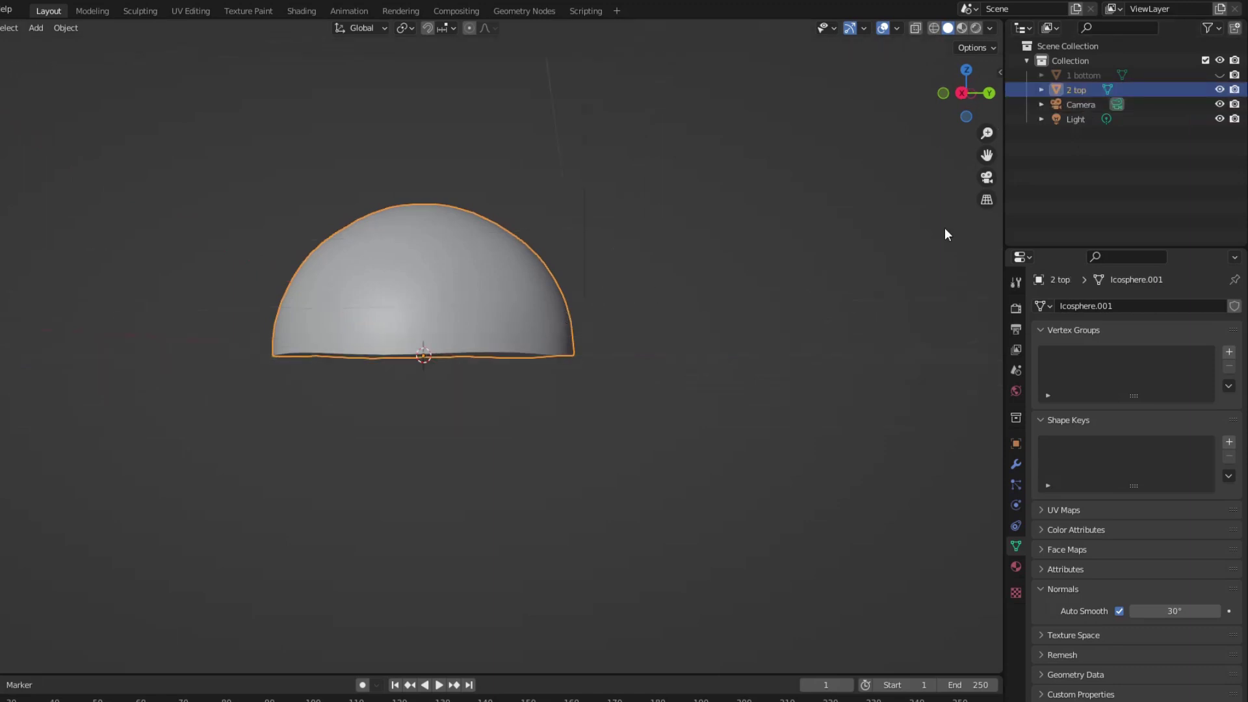
pyautogui.click(1219, 75)
pyautogui.click(654, 366)
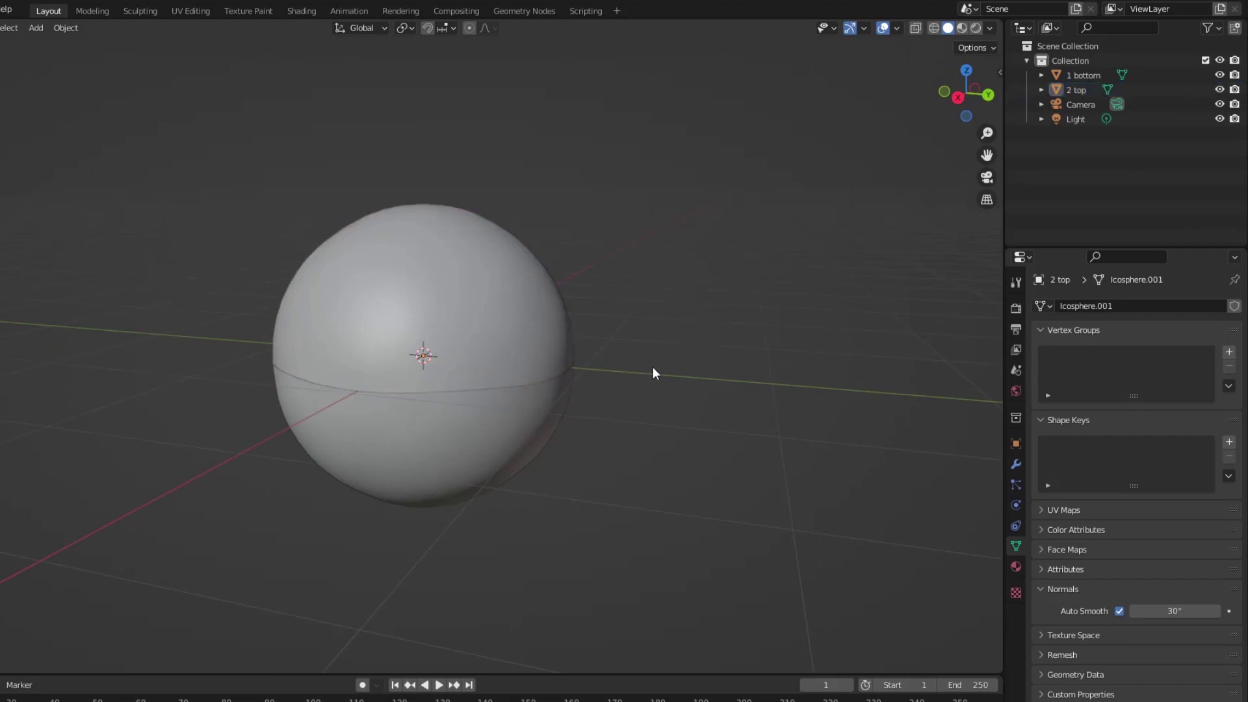
# Step: Hide the 2 top half and select the 1 bottom half
pyautogui.click(962, 28)
pyautogui.moveTo(735, 247)
pyautogui.mouseDown(button='middle')
pyautogui.moveTo(696, 282)
pyautogui.moveTo(755, 182)
pyautogui.mouseUp(button='middle')
pyautogui.click(946, 28)
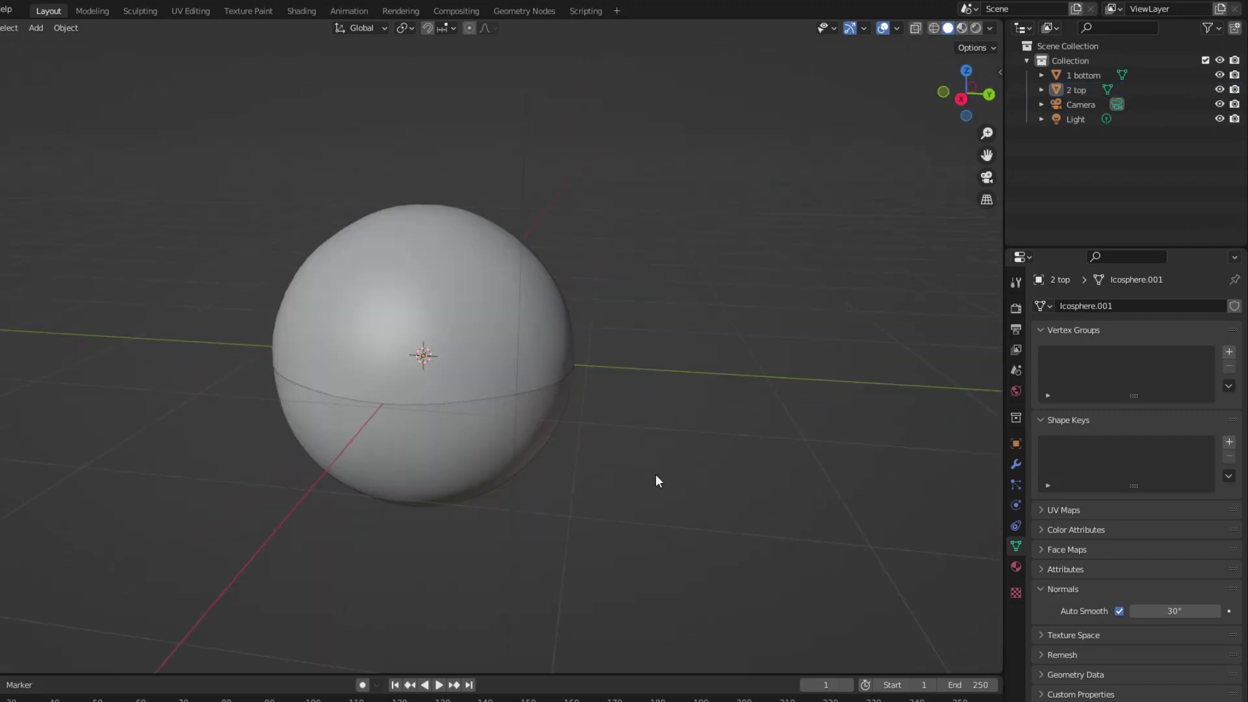
pyautogui.click(1075, 90)
pyautogui.click(1219, 90)
pyautogui.press('Tab')
pyautogui.click(461, 397)
# Step: Duplicate the bowl's cap face in place and separate it into a new object named '3 liquid'
pyautogui.press('Tab')
pyautogui.hotkey('shift', 'd')
pyautogui.rightClick(508, 262)
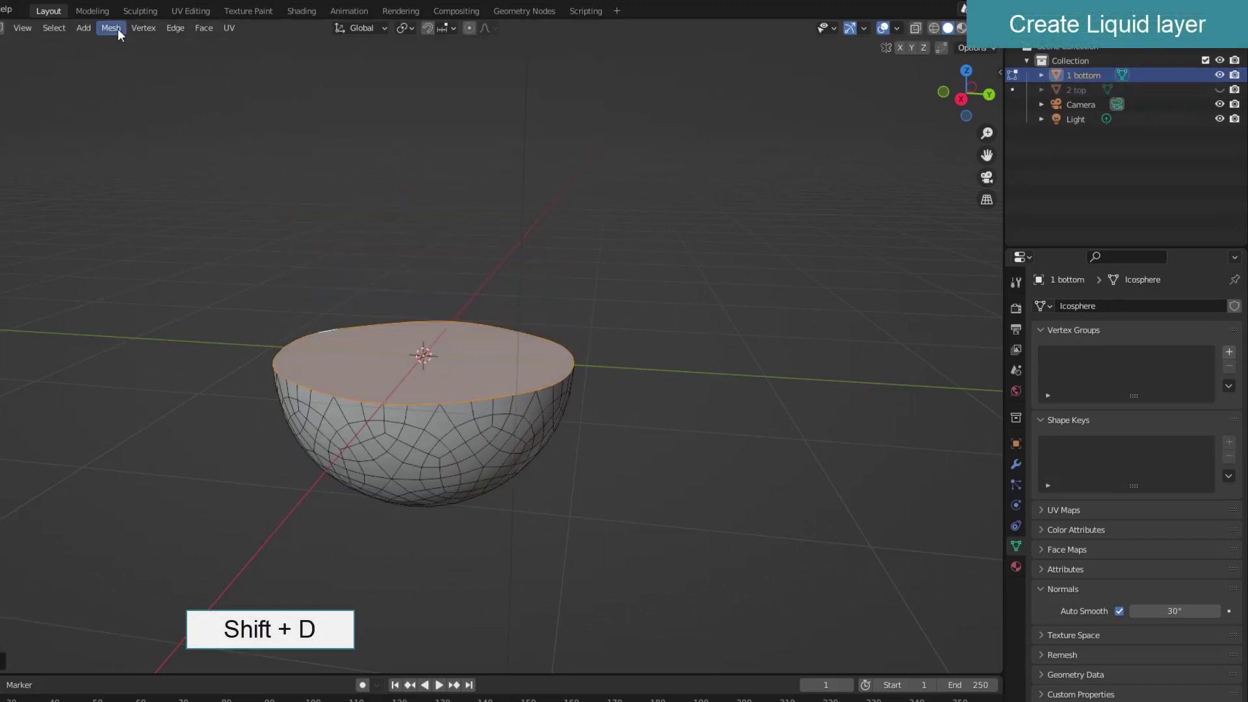
pyautogui.click(111, 27)
pyautogui.moveTo(146, 166)
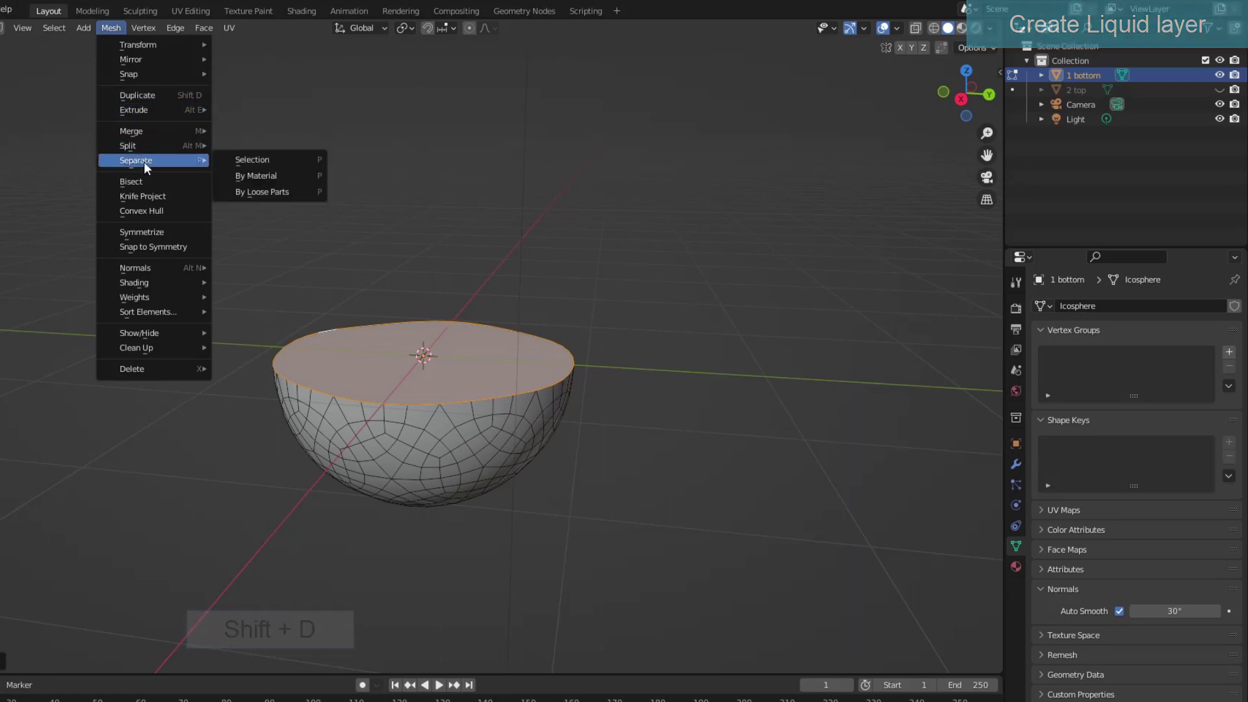
pyautogui.click(245, 160)
pyautogui.press('Tab')
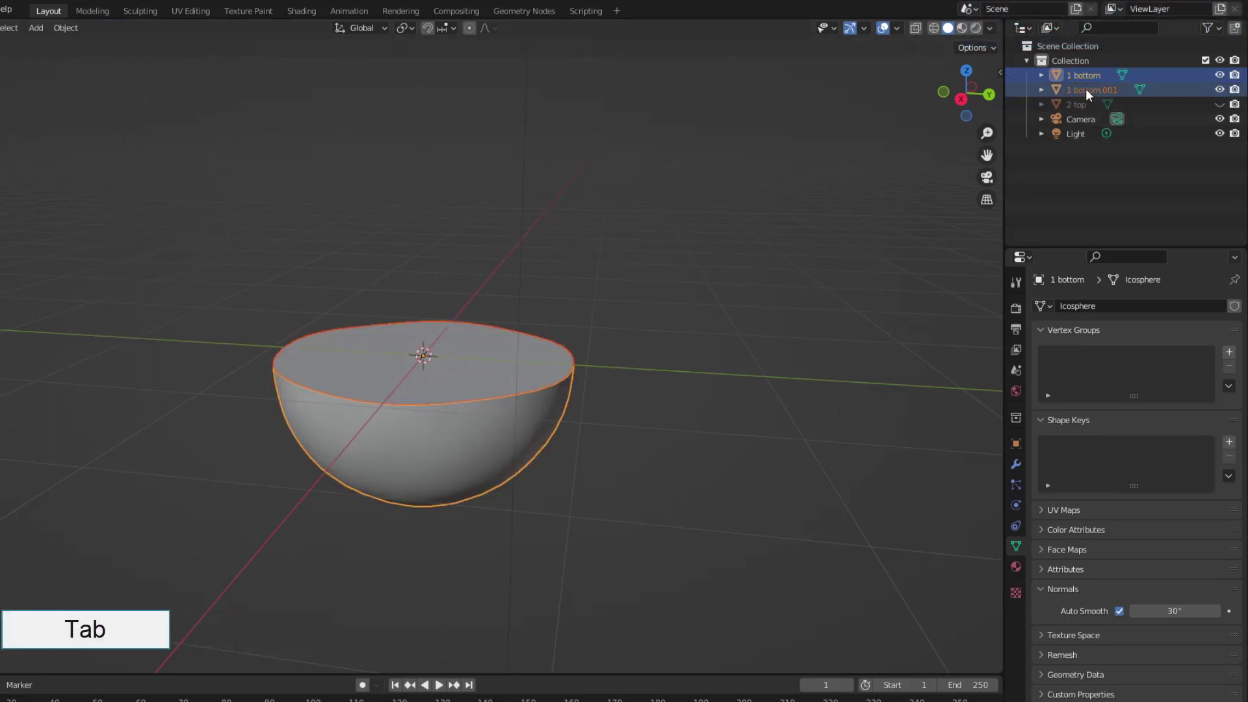
pyautogui.doubleClick(1085, 90)
pyautogui.write('3 liquid')
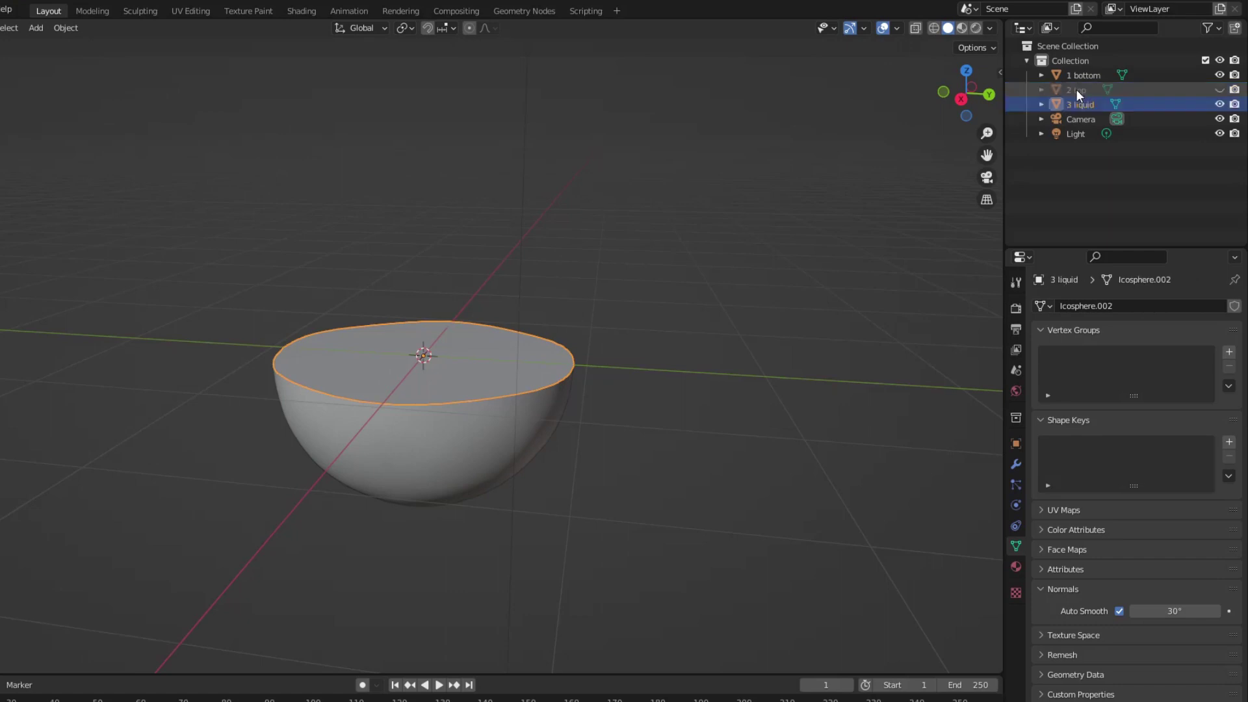
# Step: Extrude the liquid disc for thickness, shrink it slightly with S Shift+Z, and hide 1 bottom
pyautogui.press('Tab')
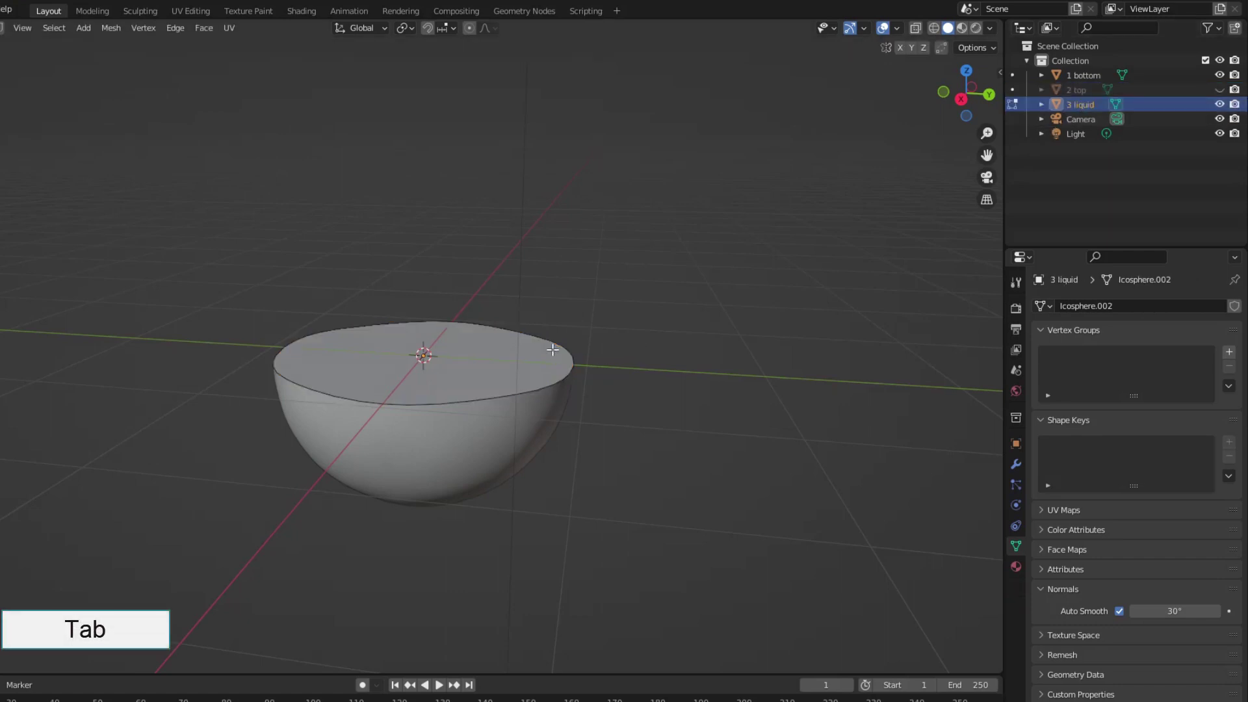
pyautogui.press('a')
pyautogui.press('e')
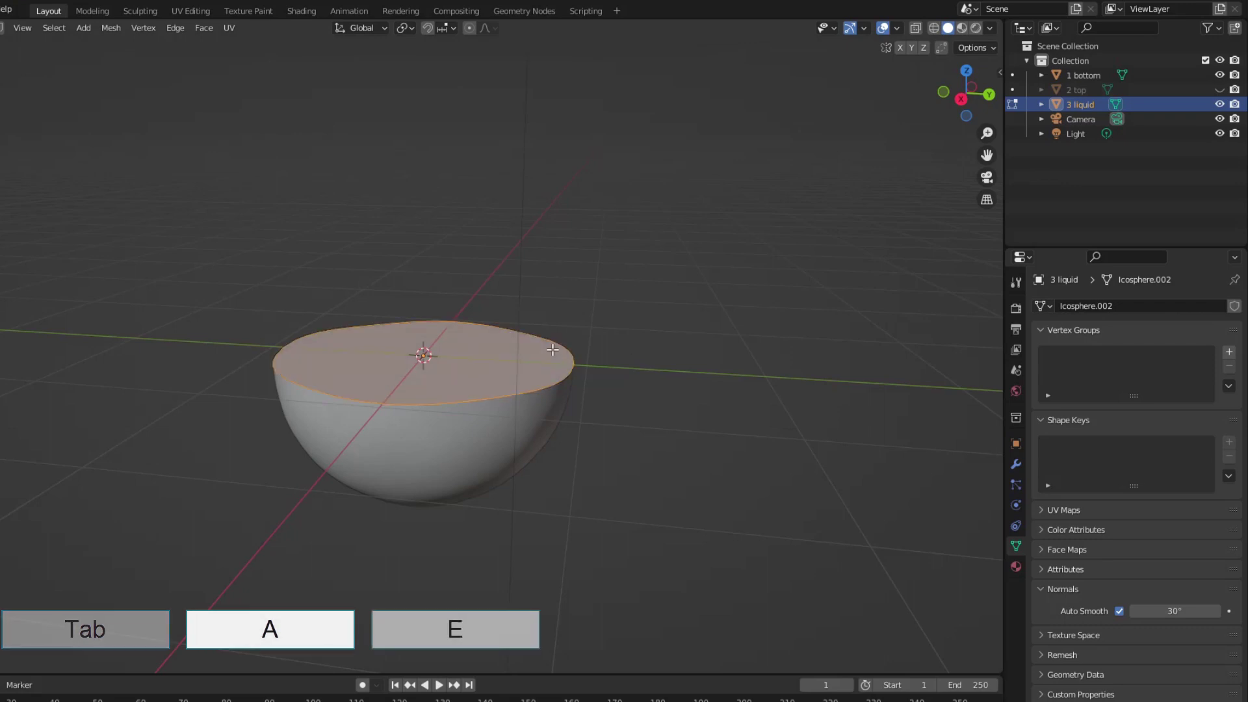
pyautogui.click(551, 342)
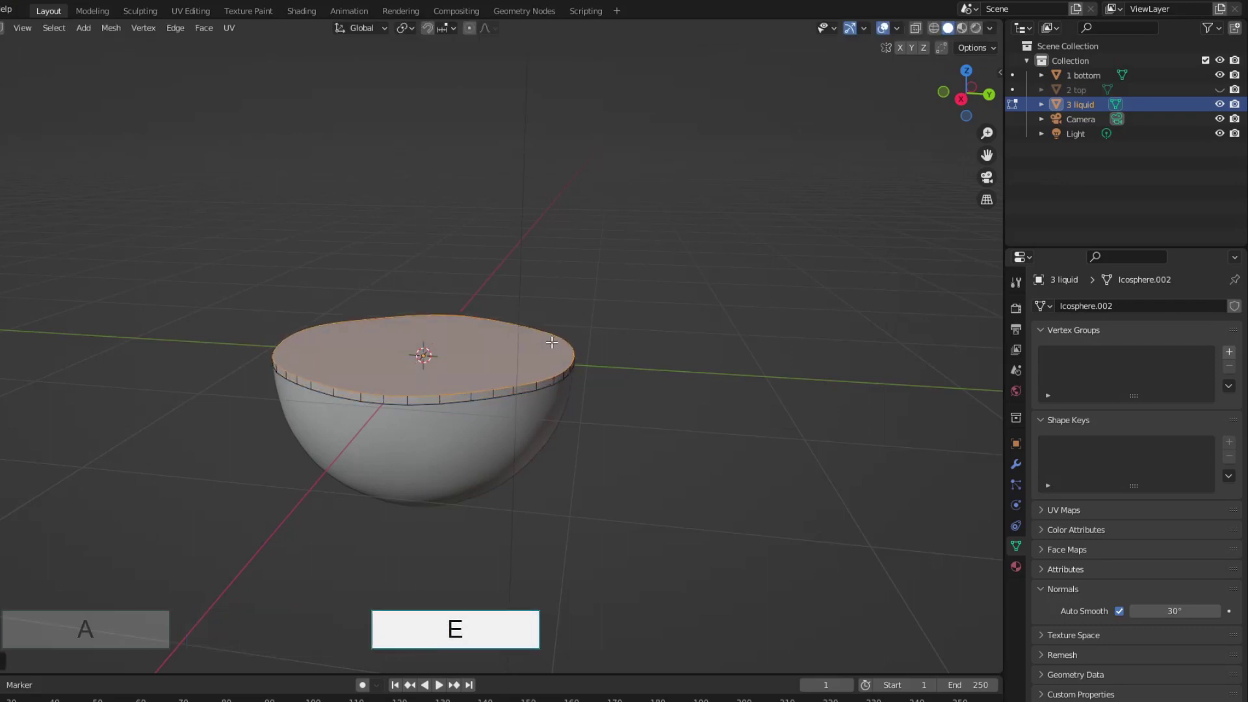
pyautogui.press('s')
pyautogui.hotkey('shift', 'z')
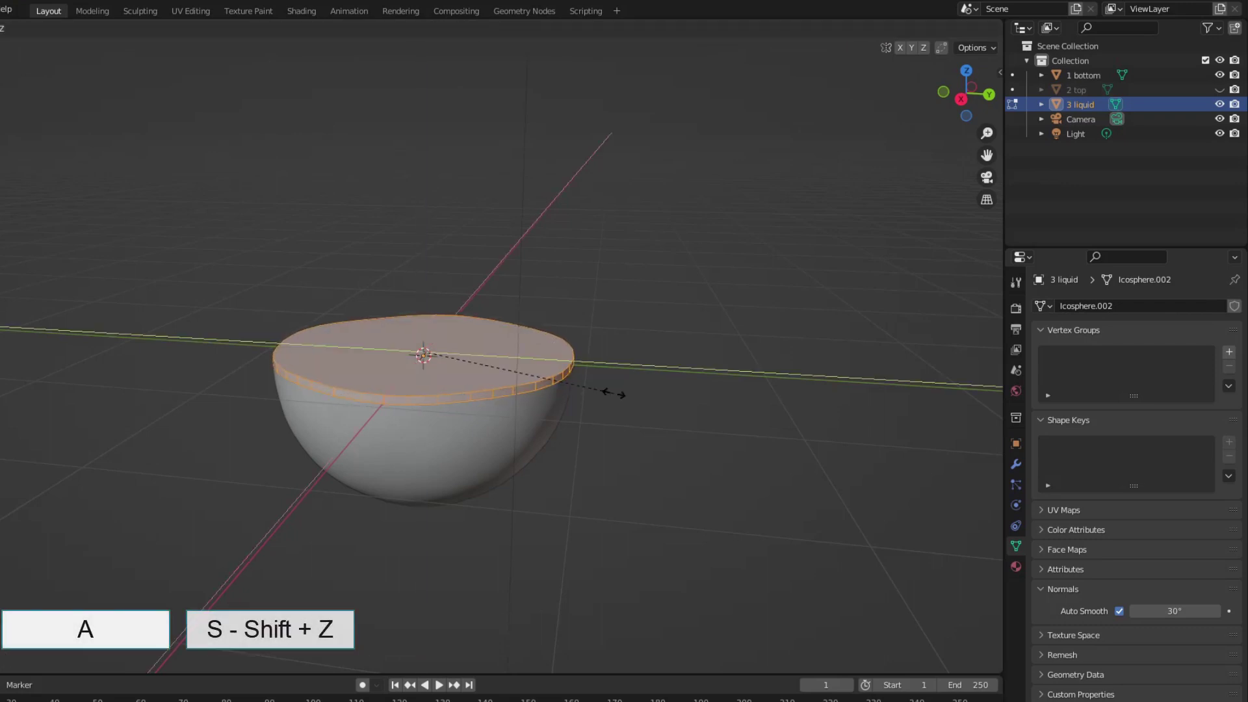
pyautogui.click(612, 397)
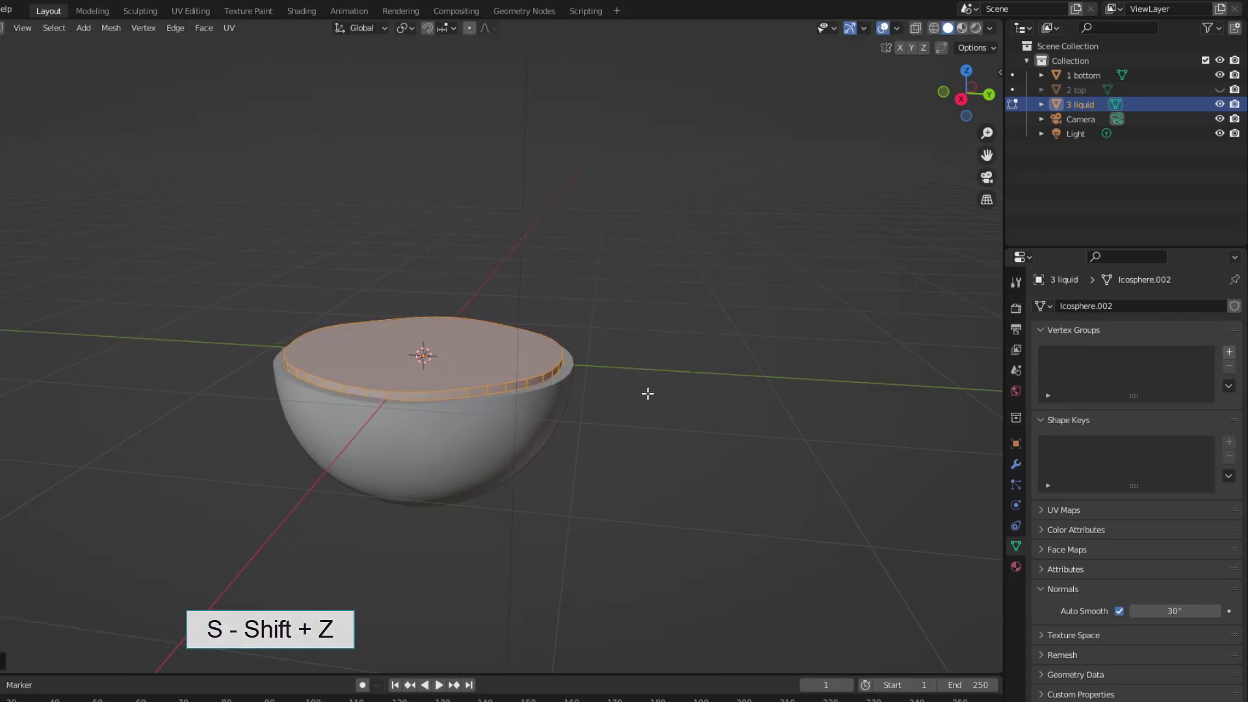
pyautogui.moveTo(637, 381); pyautogui.dragTo(610, 418, button='middle')
pyautogui.press('Tab')
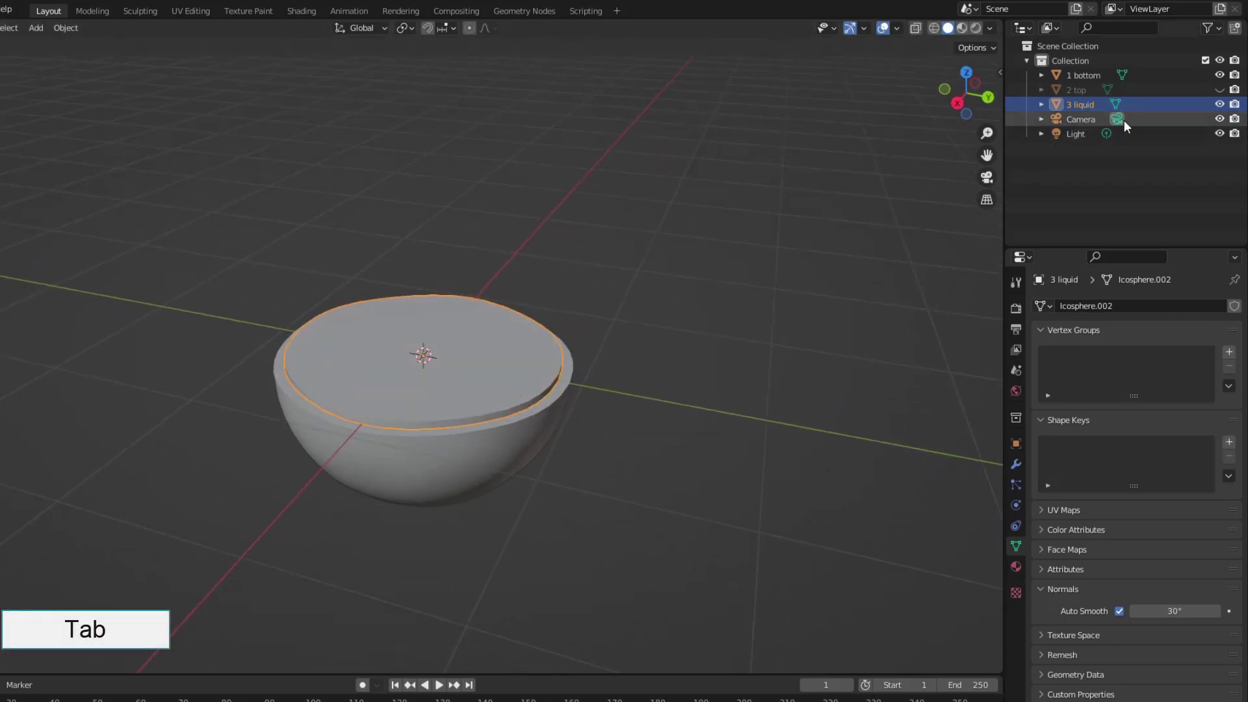
pyautogui.click(1219, 75)
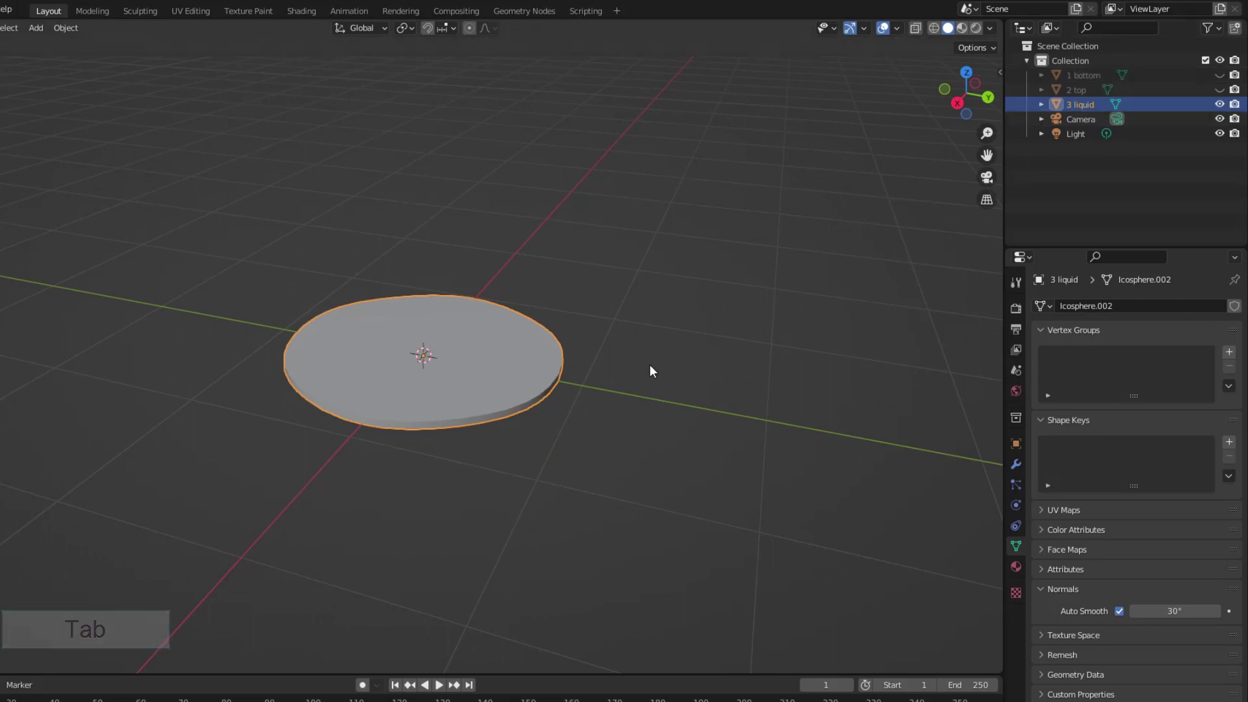
# Step: Add a Quick Liquid simulation to the disc from Object > Quick Effects
pyautogui.click(66, 28)
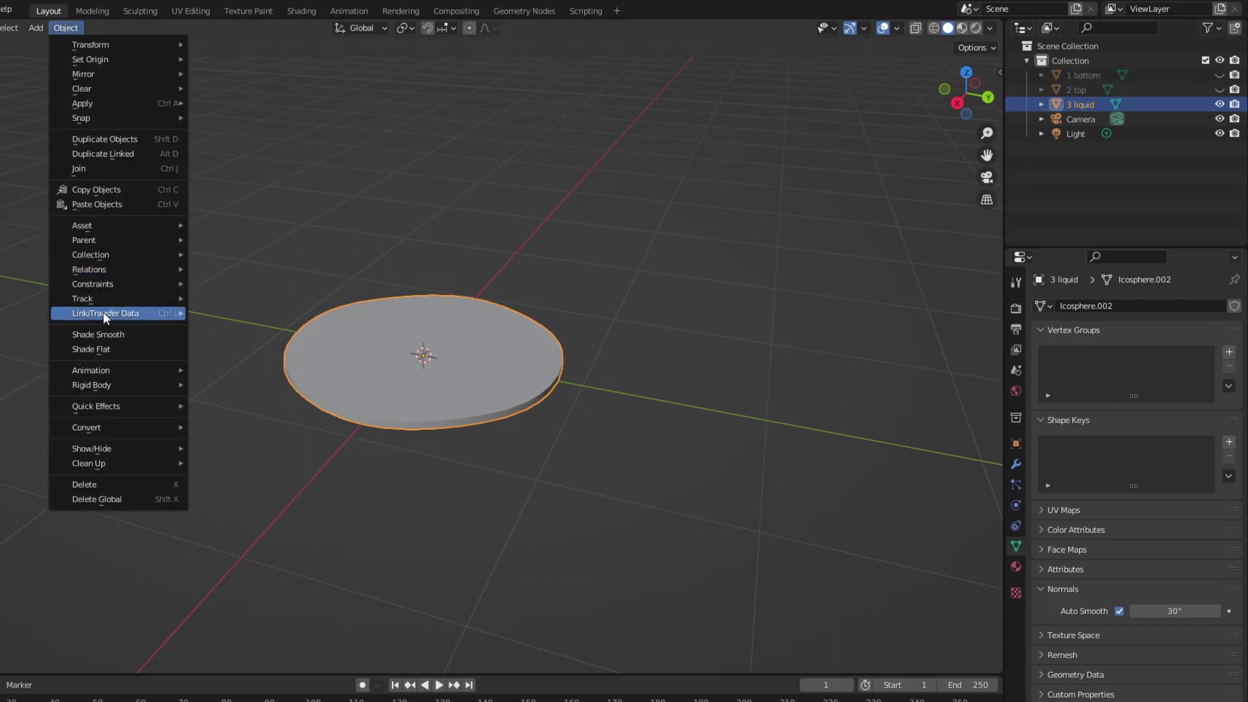
pyautogui.moveTo(106, 409)
pyautogui.click(253, 449)
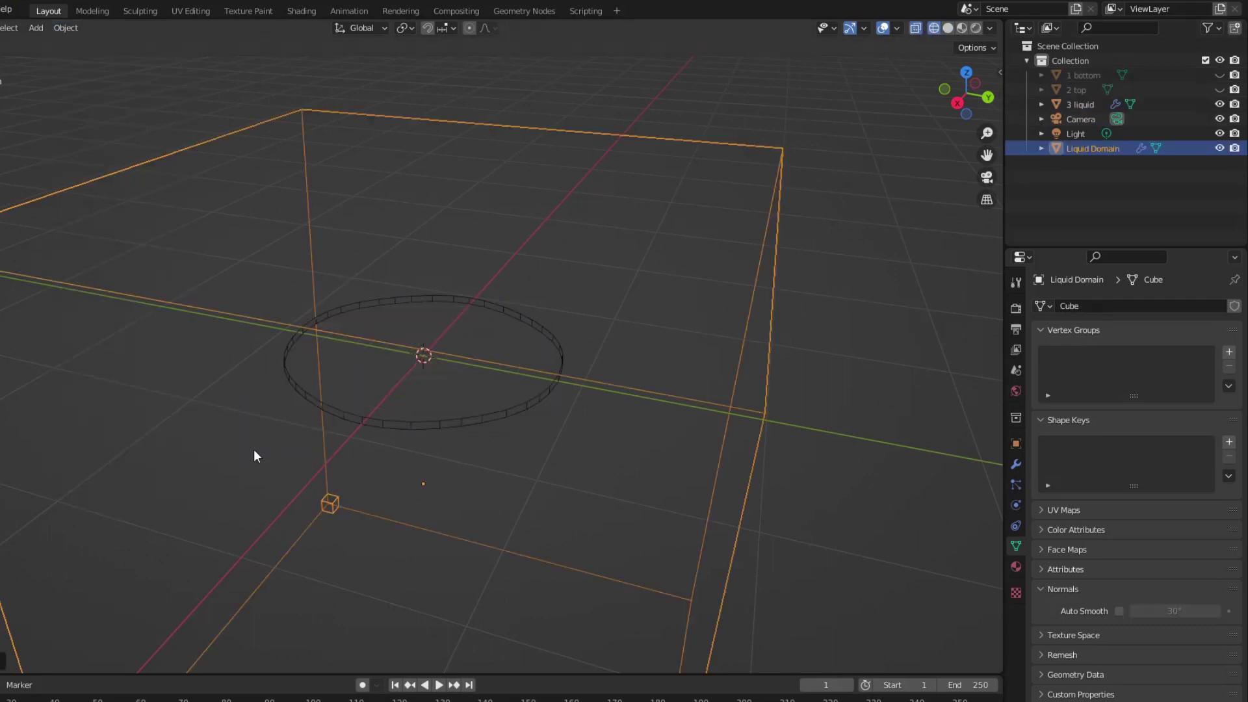
pyautogui.press('KP_1')
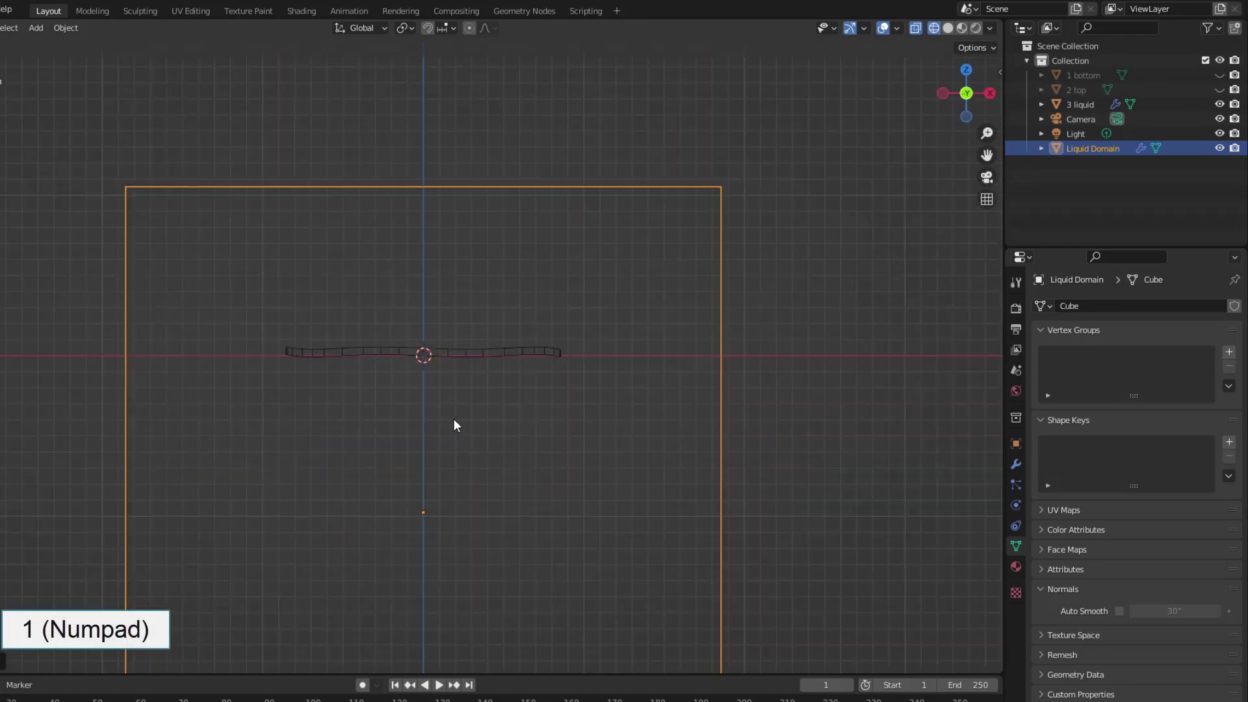
# Step: Raise the Liquid Domain, flatten its height on Z and widen it with S Shift+Z
pyautogui.moveTo(431, 445); pyautogui.dragTo(423, 297)
pyautogui.press('s')
pyautogui.press('z')
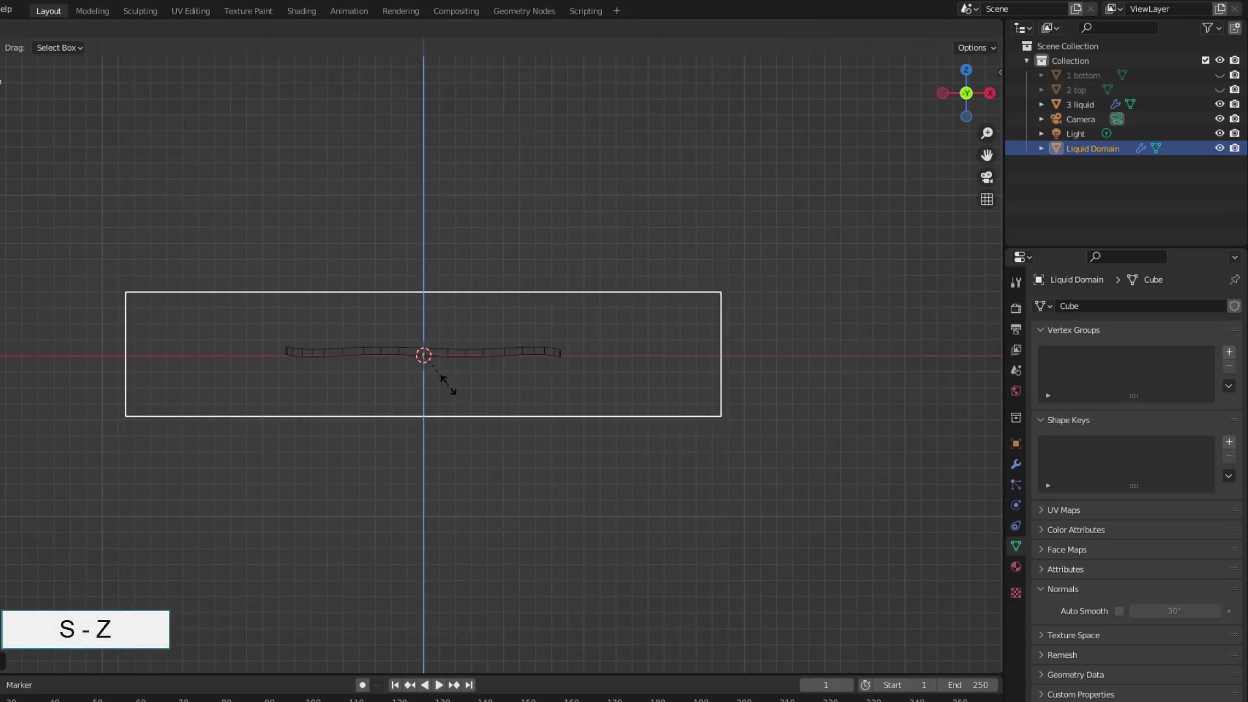
pyautogui.click(449, 385)
pyautogui.press('s')
pyautogui.hotkey('shift', 'z')
pyautogui.click(450, 396)
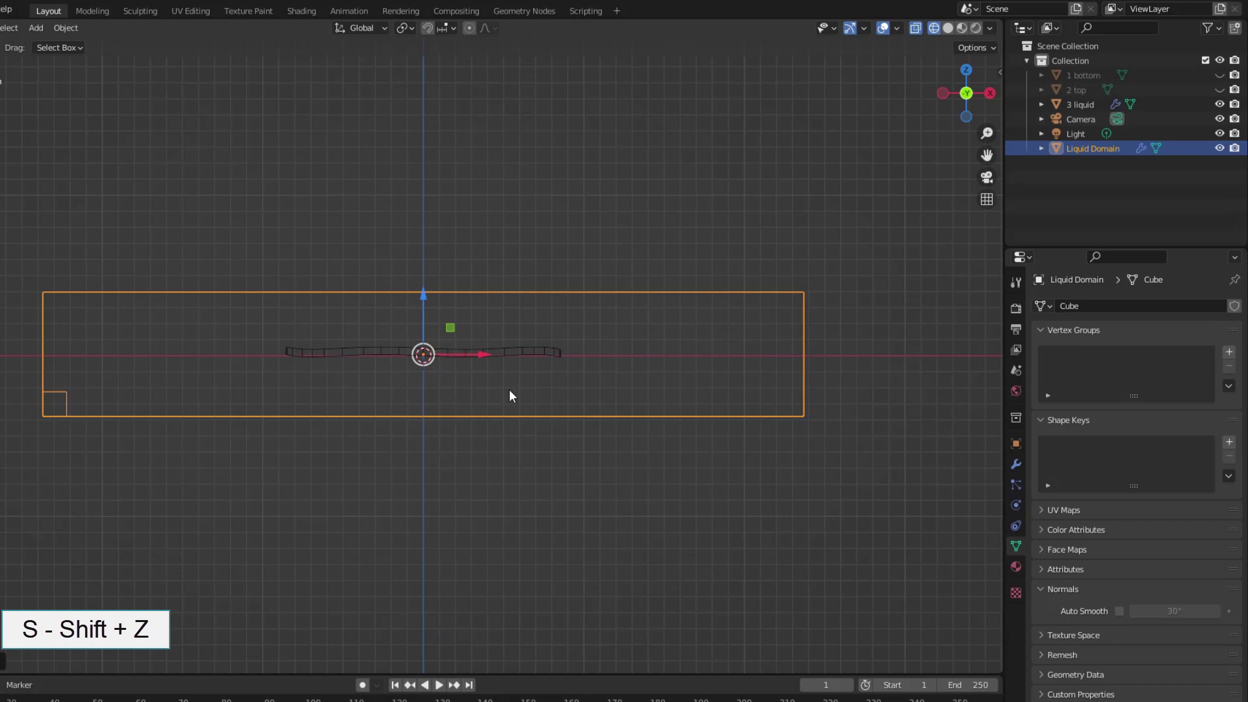
pyautogui.moveTo(510, 388); pyautogui.dragTo(527, 455, button='middle')
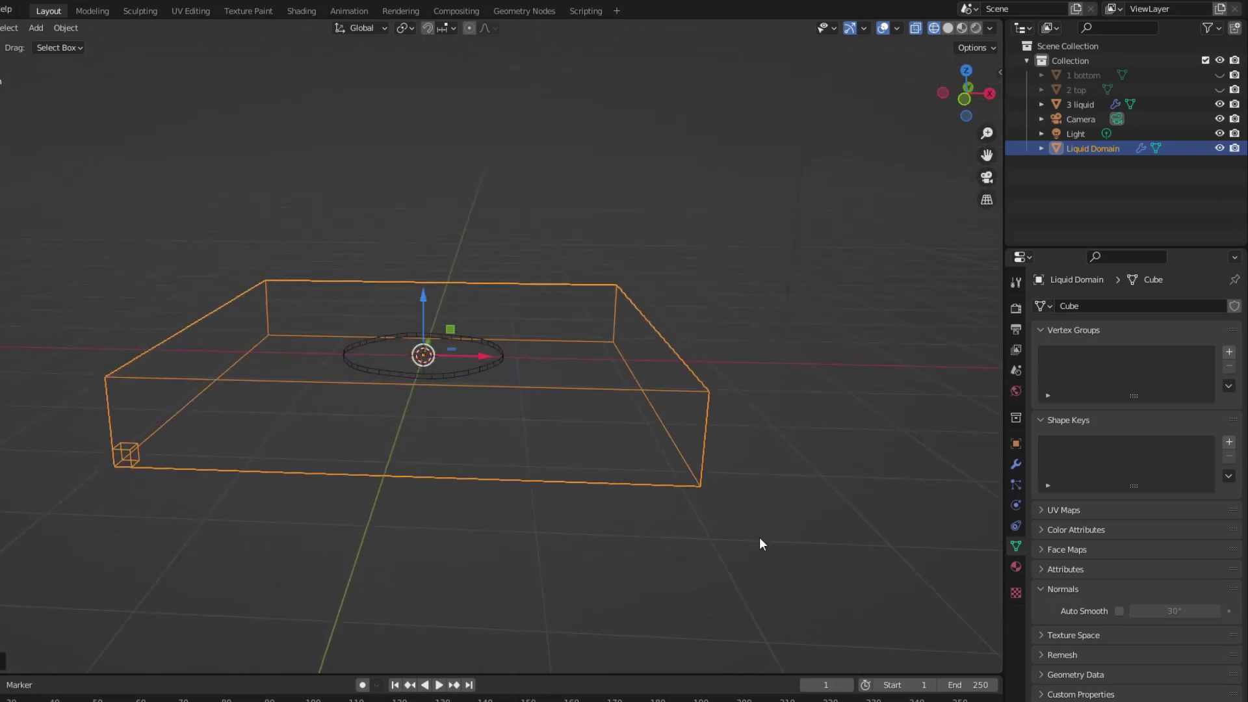
# Step: Set the domain's cache folder to c1 and its cache end frame to 100
pyautogui.click(1016, 504)
pyautogui.scroll(-12, 1084, 494)
pyautogui.scroll(-5, 1086, 501)
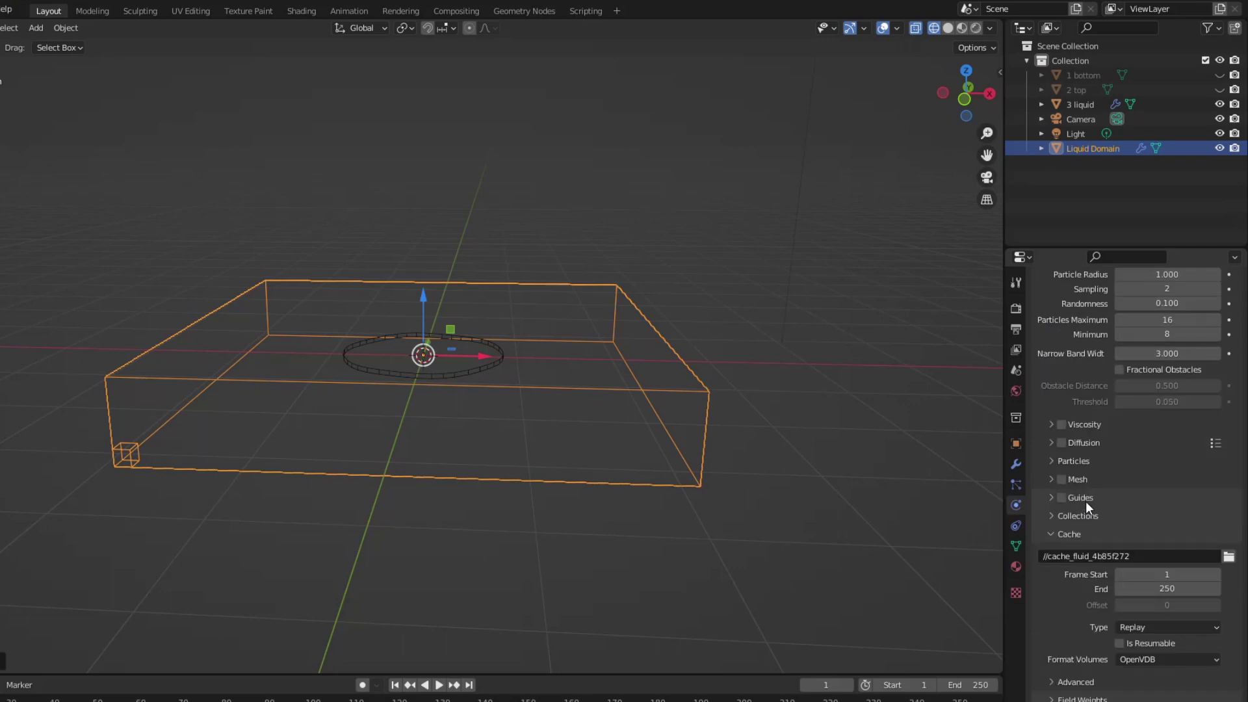
pyautogui.click(1228, 556)
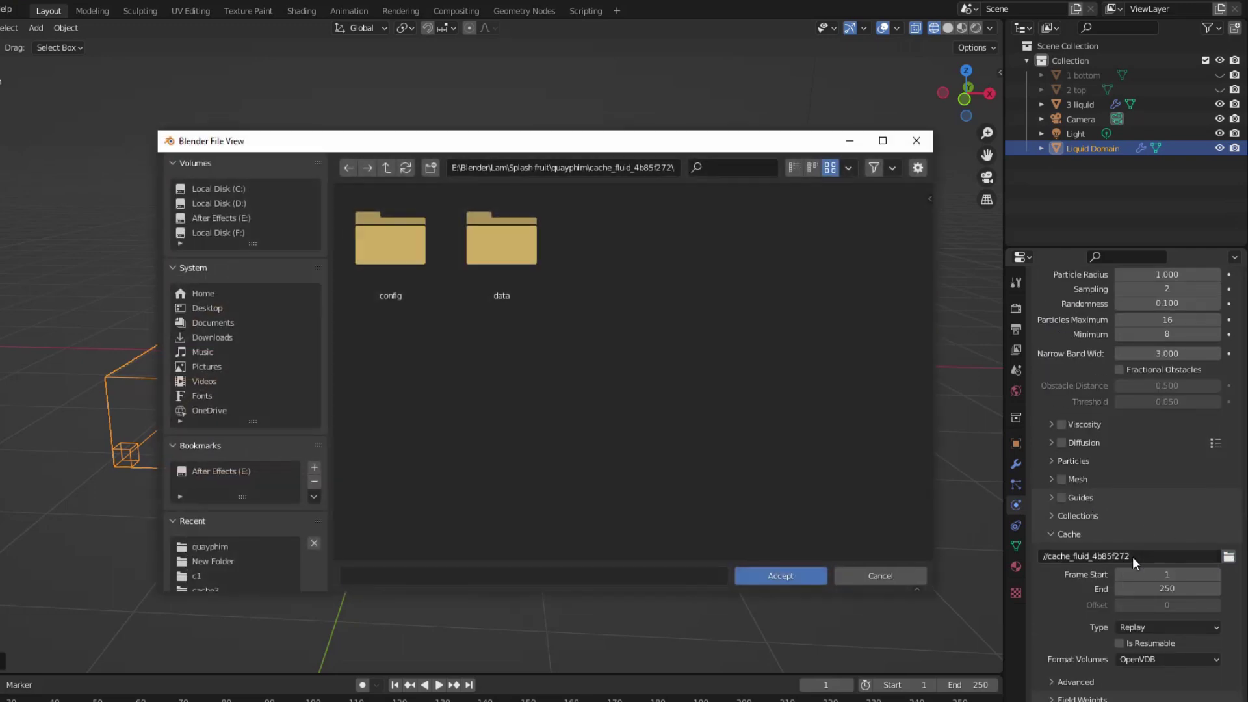
pyautogui.click(196, 575)
pyautogui.click(762, 576)
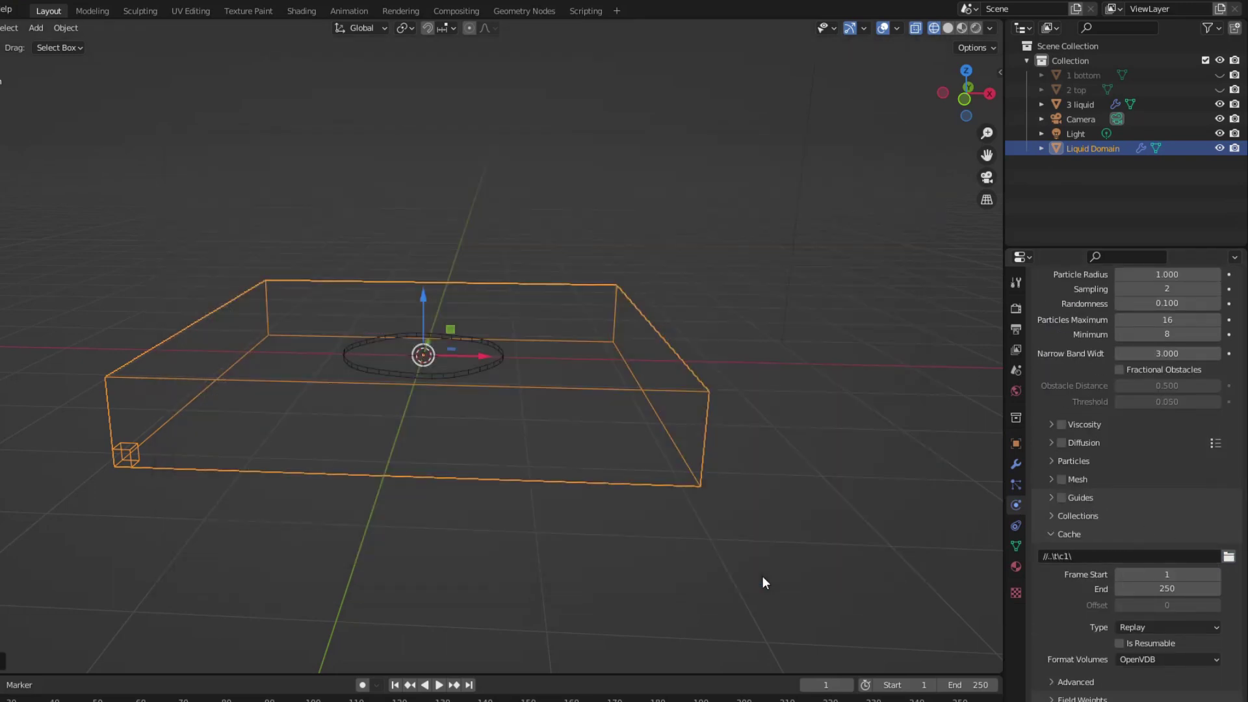
pyautogui.click(1176, 588)
pyautogui.write('100')
pyautogui.press('Return')
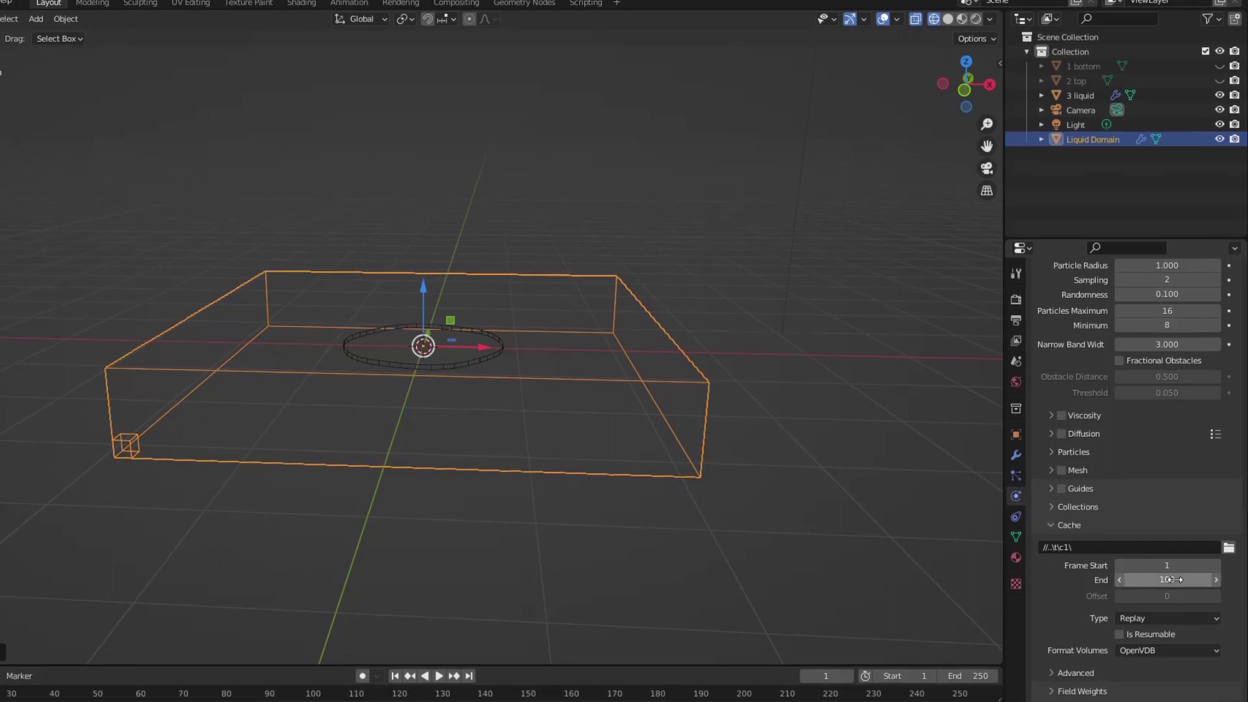
# Step: Set the cache type to All and enable mesh generation for the liquid
pyautogui.click(1159, 627)
pyautogui.click(1142, 652)
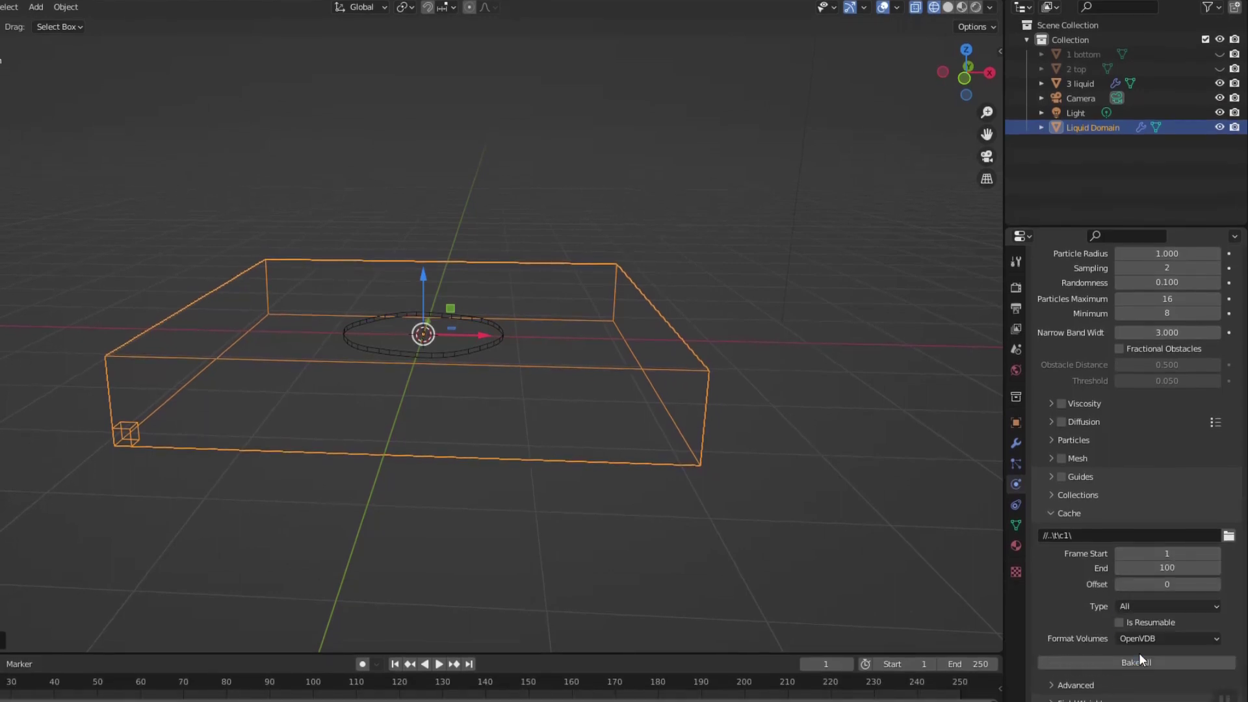
pyautogui.scroll(-1, 1097, 605)
pyautogui.click(1076, 679)
pyautogui.scroll(-10, 1069, 637)
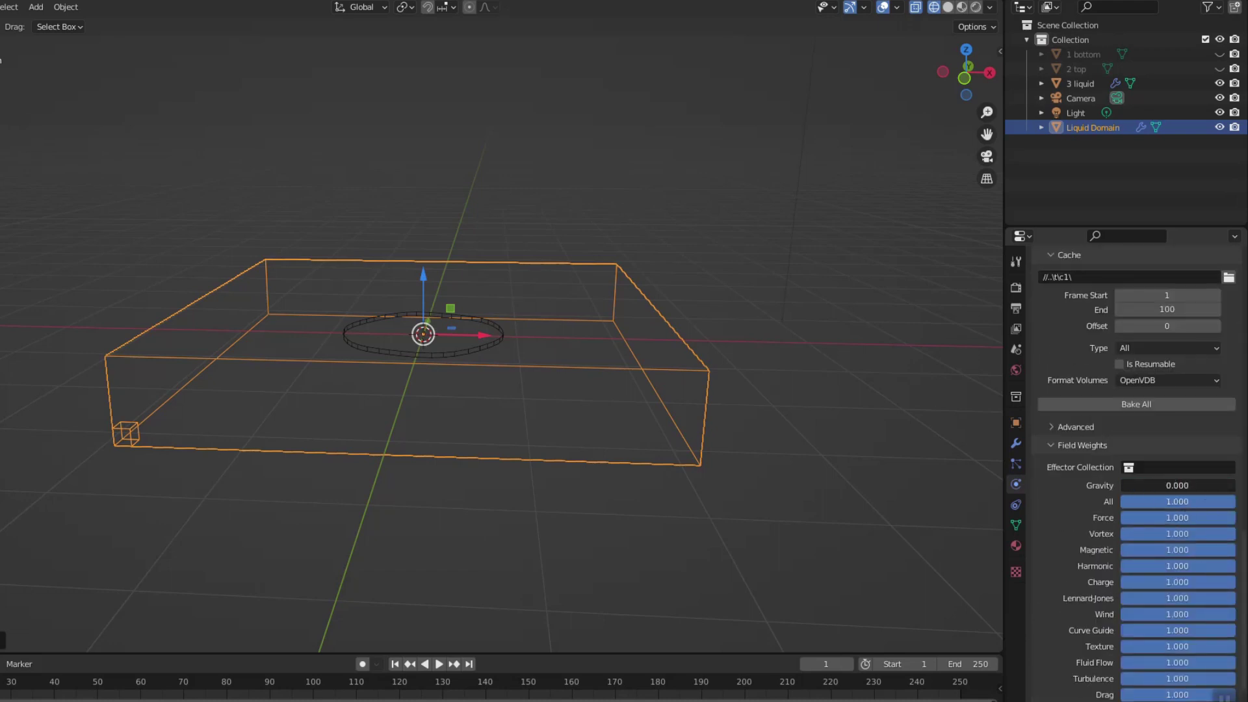
pyautogui.scroll(11, 1079, 551)
pyautogui.click(1061, 463)
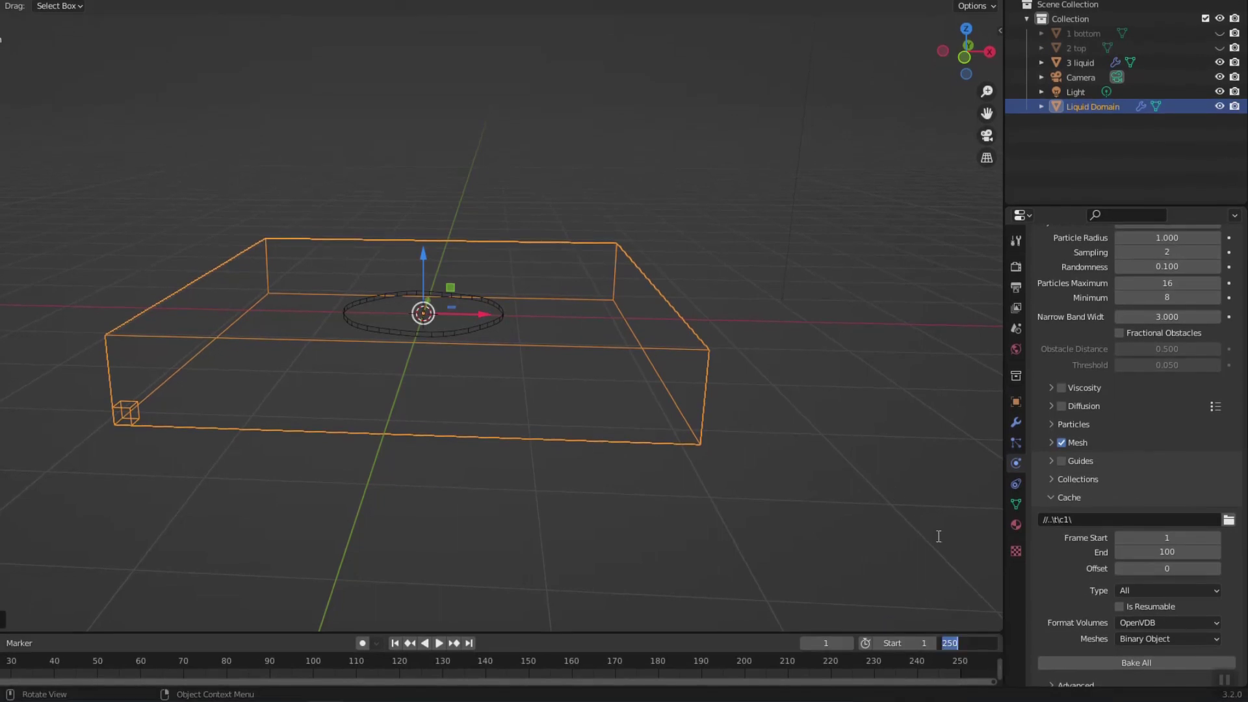
# Step: Set the timeline end frame to 100 and run Bake All
pyautogui.write('100')
pyautogui.press('Return')
pyautogui.scroll(-7, 1079, 549)
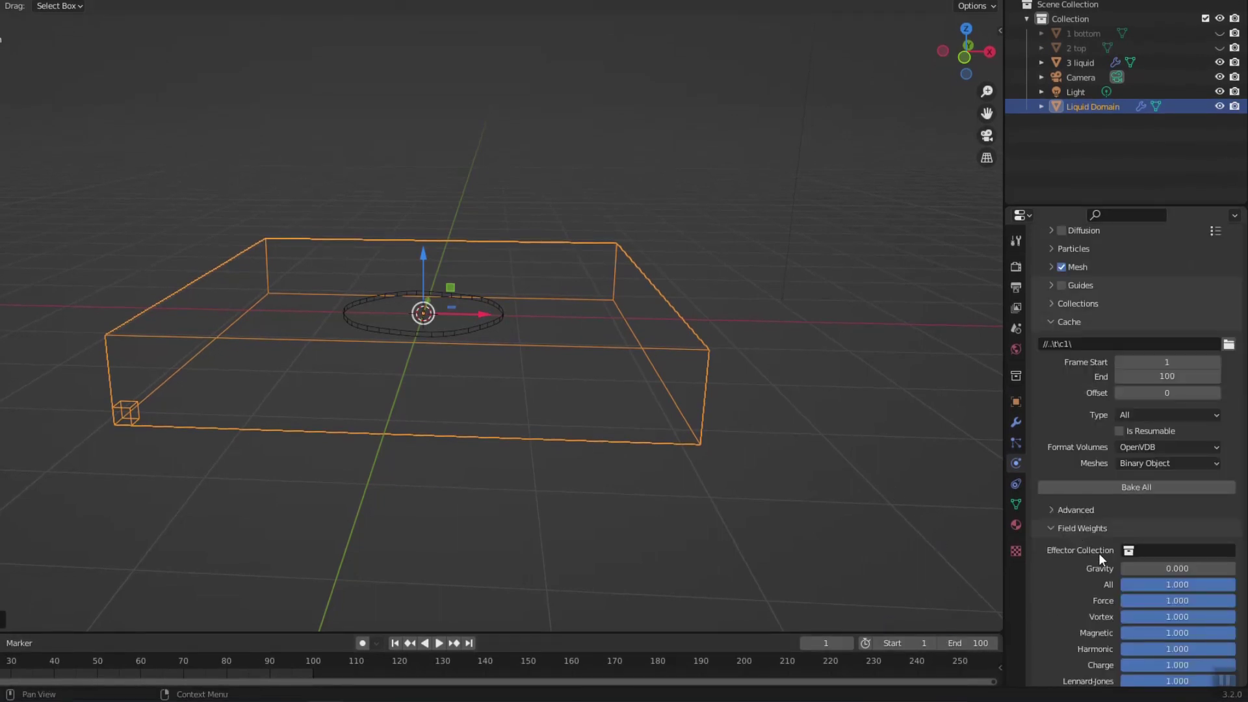
pyautogui.click(1110, 488)
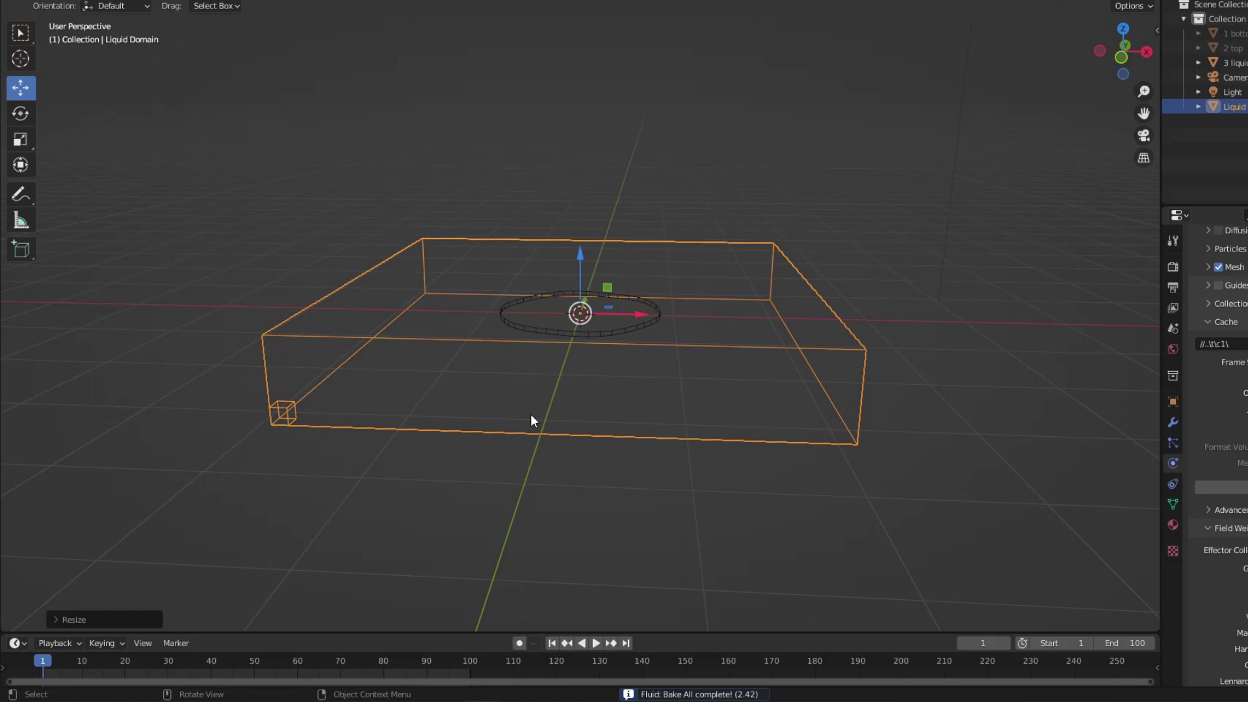
# Step: Play back the baked liquid, return to frame 1, and free the bake
pyautogui.press('space')
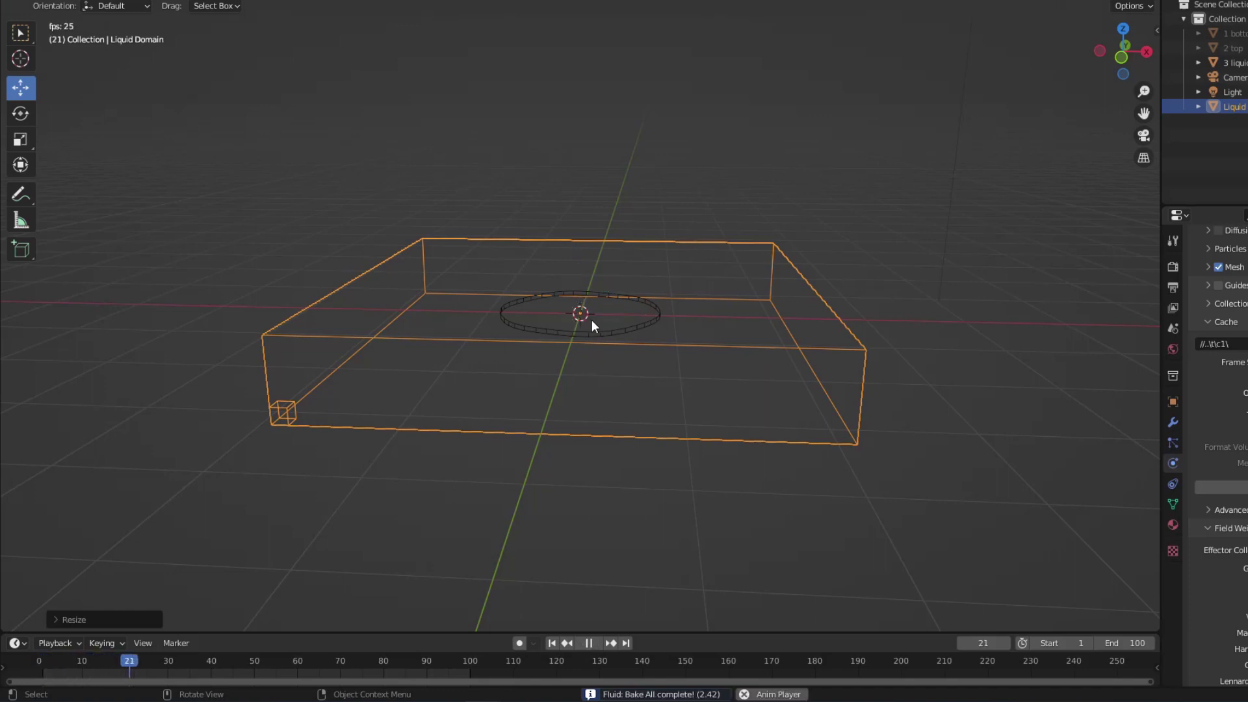
pyautogui.press('space')
pyautogui.hotkey('shift', 'Left')
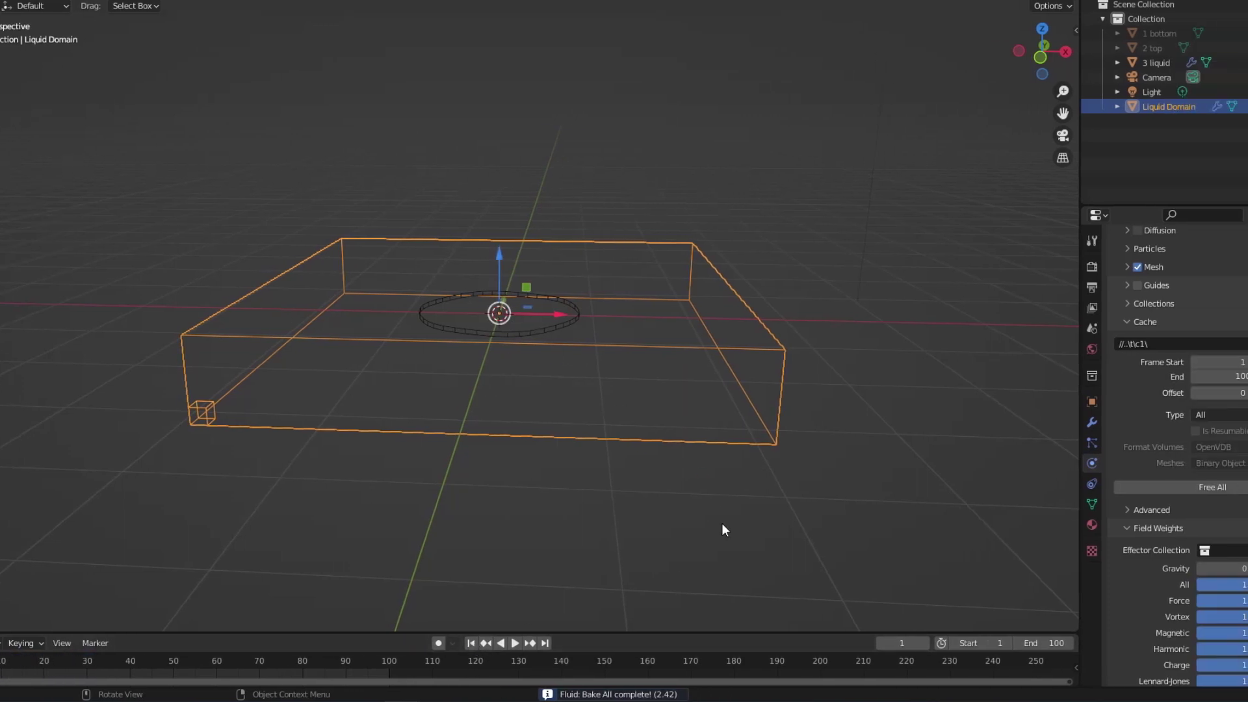
pyautogui.click(1129, 486)
pyautogui.scroll(8, 1129, 486)
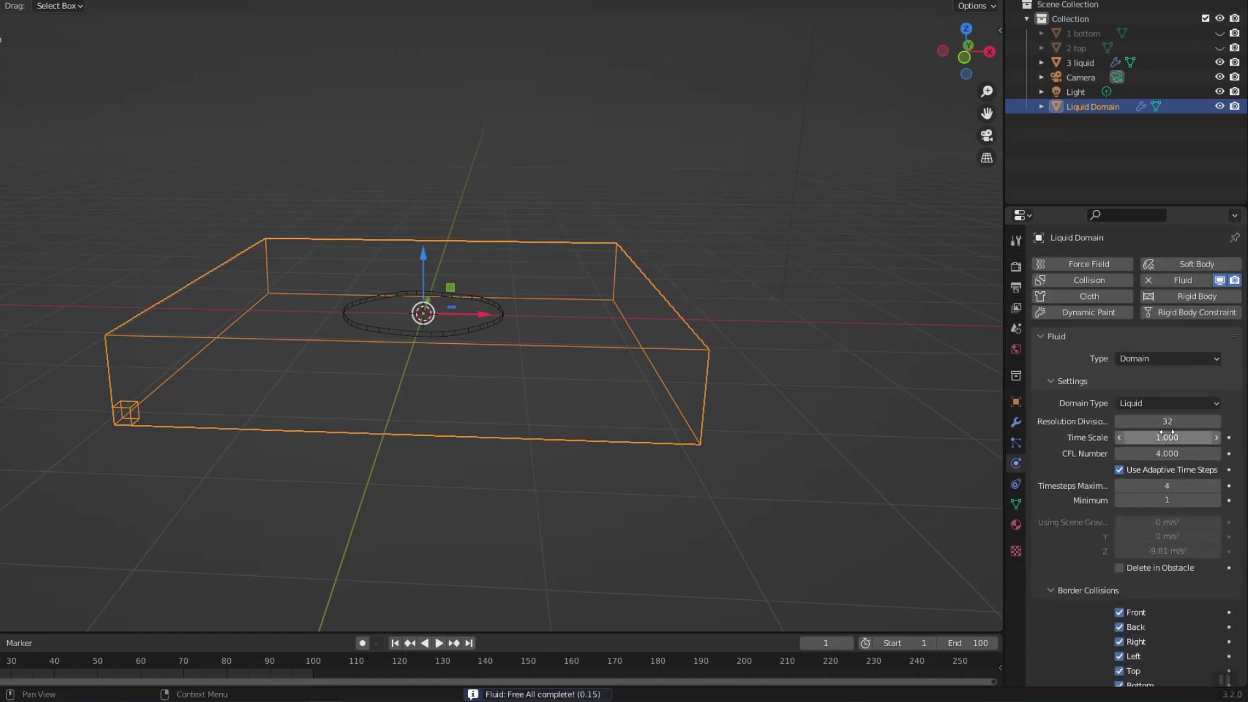
pyautogui.write('*')
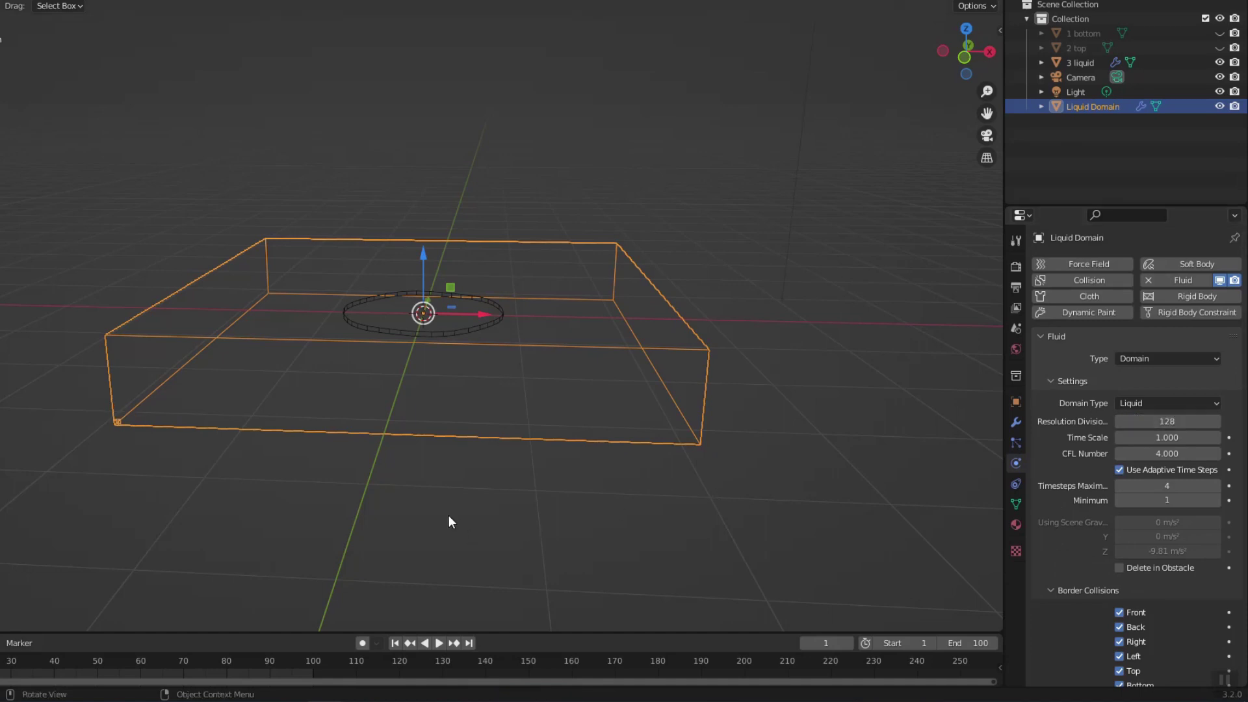
pyautogui.scroll(-15, 1094, 494)
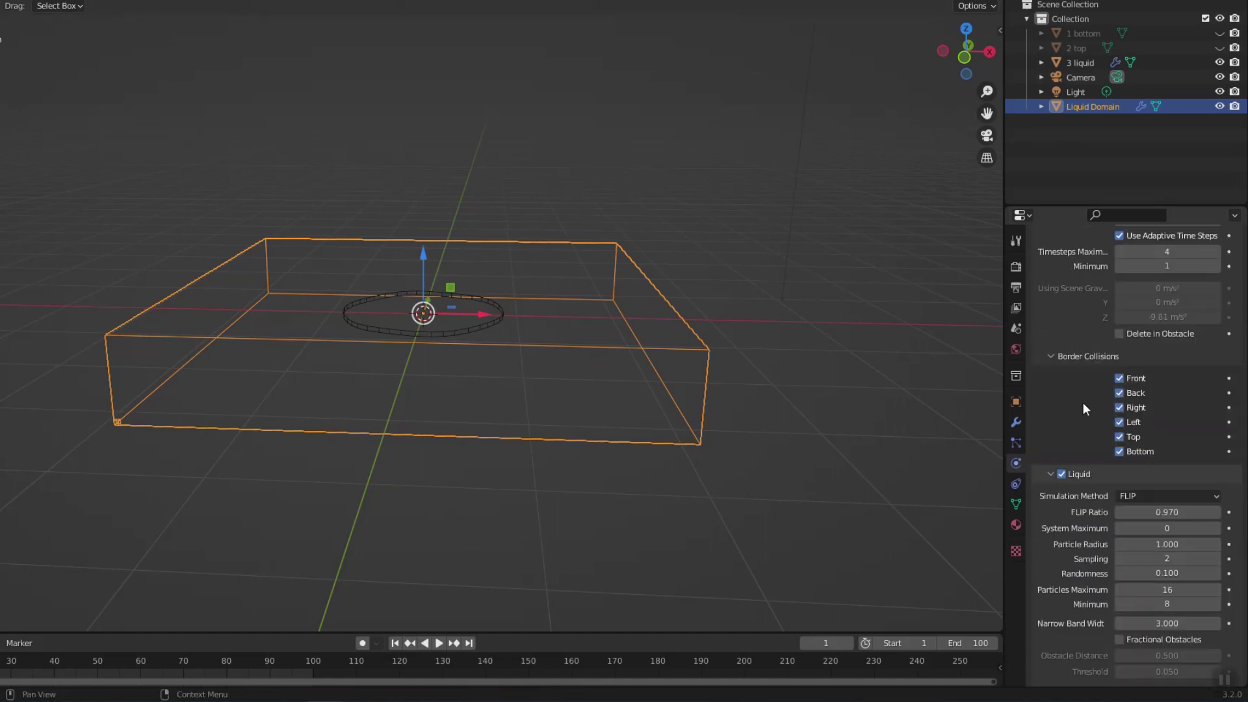
# Step: Re-bake the liquid, preview it in playback, and switch the viewport to Solid shading
pyautogui.click(1121, 355)
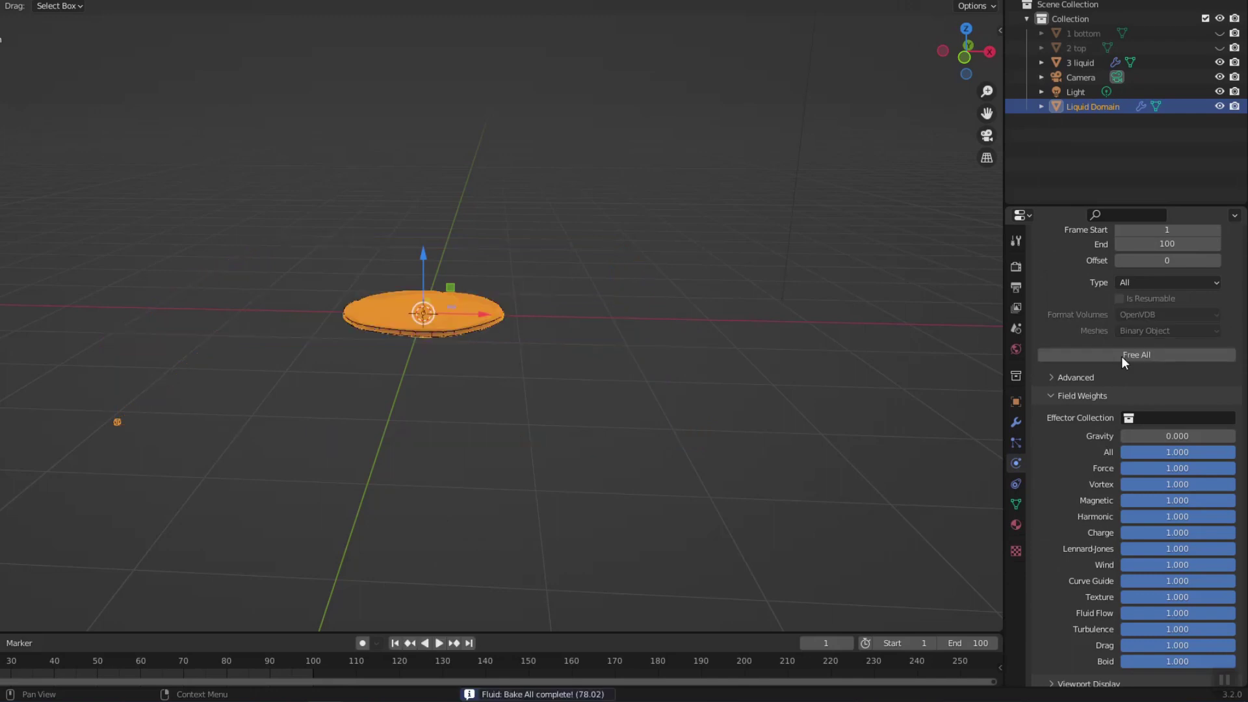
pyautogui.click(439, 643)
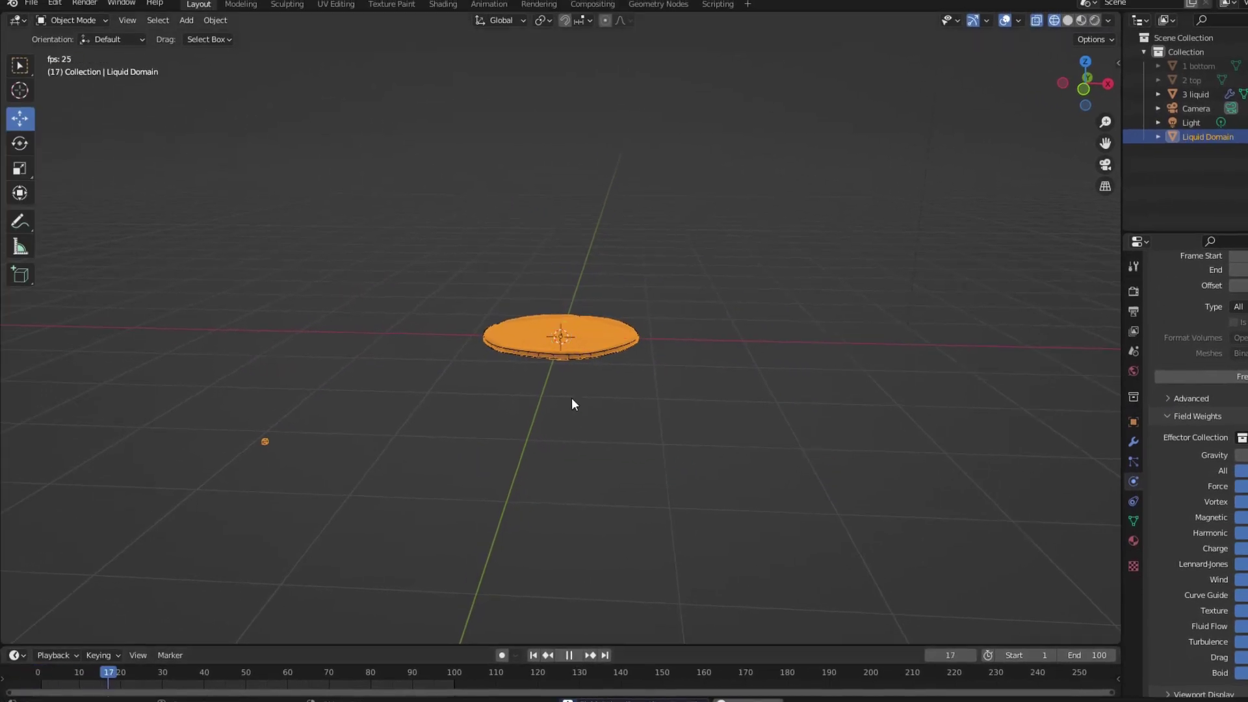
pyautogui.press('space')
pyautogui.moveTo(638, 404)
pyautogui.mouseDown(button='middle')
pyautogui.moveTo(598, 430)
pyautogui.moveTo(668, 460)
pyautogui.mouseUp(button='middle')
pyautogui.click(1068, 20)
pyautogui.moveTo(838, 383); pyautogui.dragTo(811, 370, button='middle')
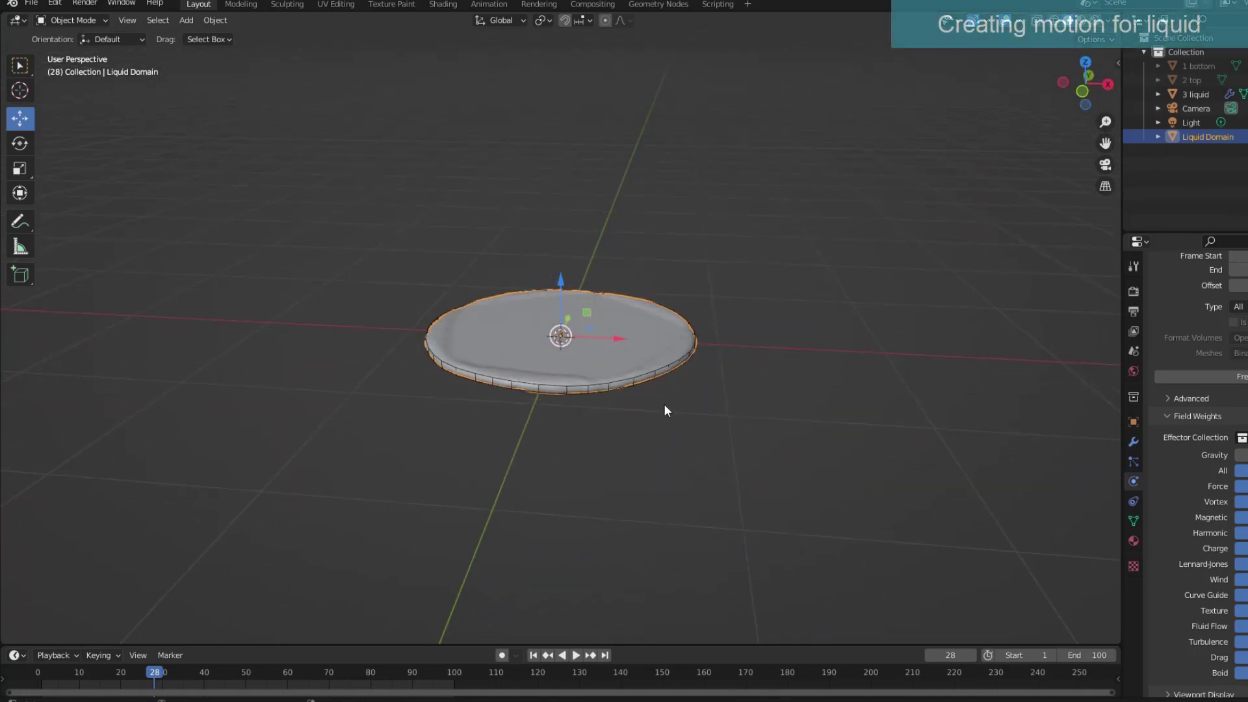
# Step: Add a circle mesh with 6 vertices, making a hexagon
pyautogui.hotkey('shift', 'a')
pyautogui.moveTo(614, 367)
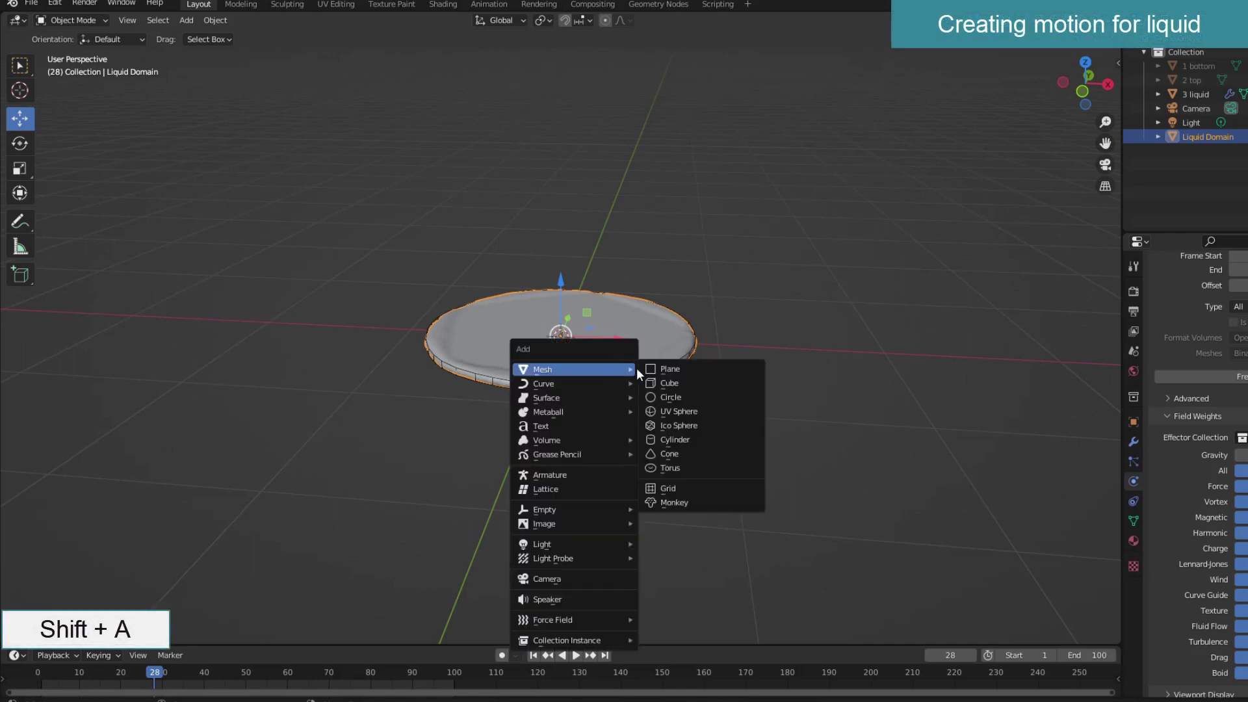
pyautogui.click(671, 394)
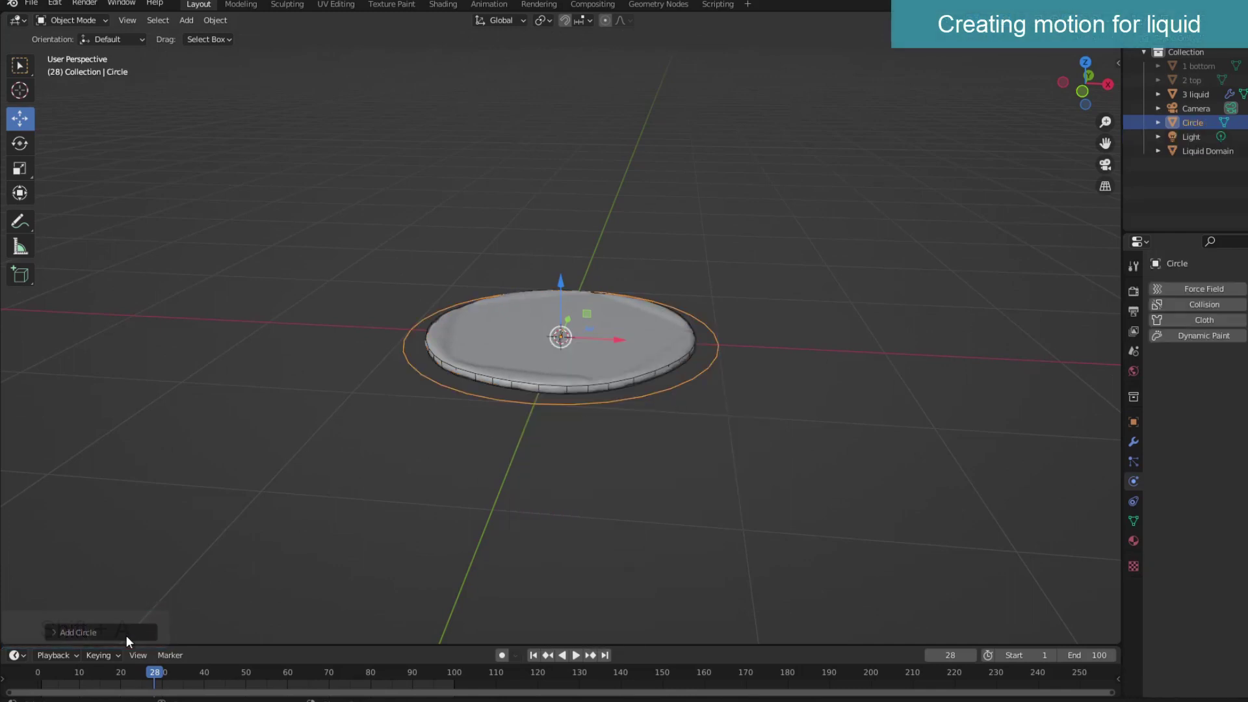
pyautogui.click(126, 634)
pyautogui.click(186, 478)
pyautogui.write('6')
pyautogui.press('Return')
# Step: Raise the hexagon 0.38879 m above the liquid and fill it into a face
pyautogui.press('Tab')
pyautogui.moveTo(560, 283); pyautogui.dragTo(574, 220)
pyautogui.press('Tab')
pyautogui.press('f')
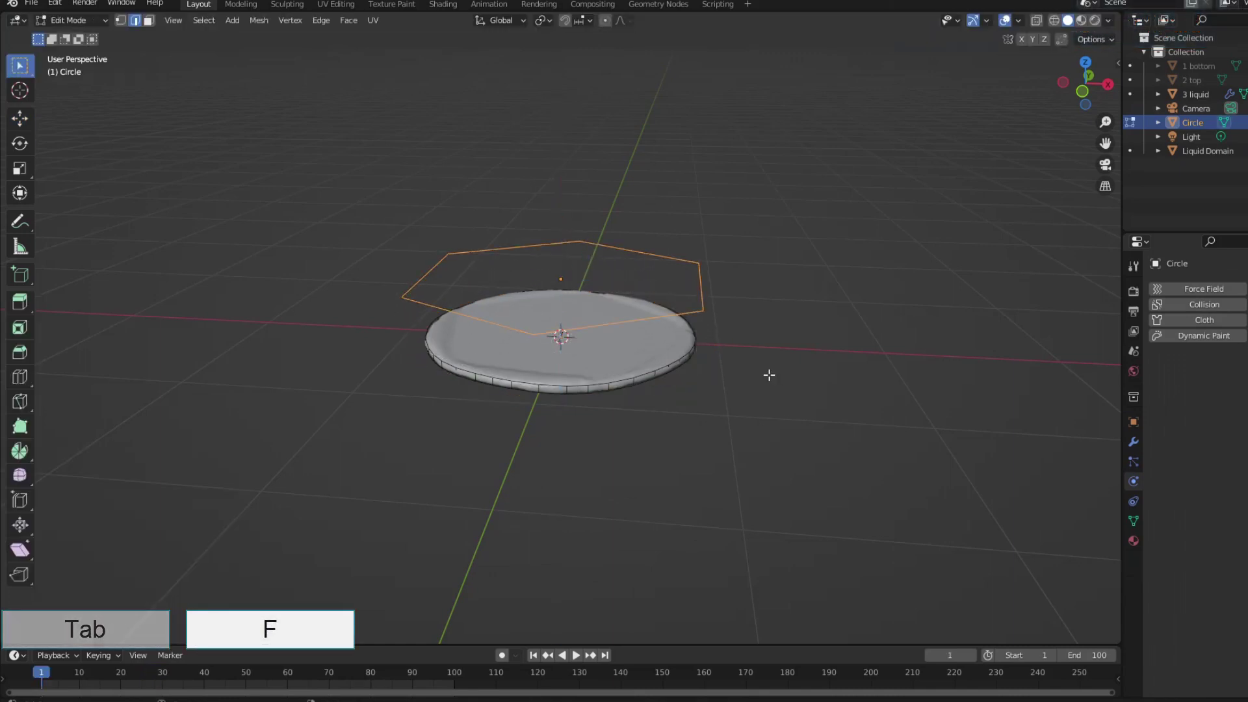
pyautogui.press('Tab')
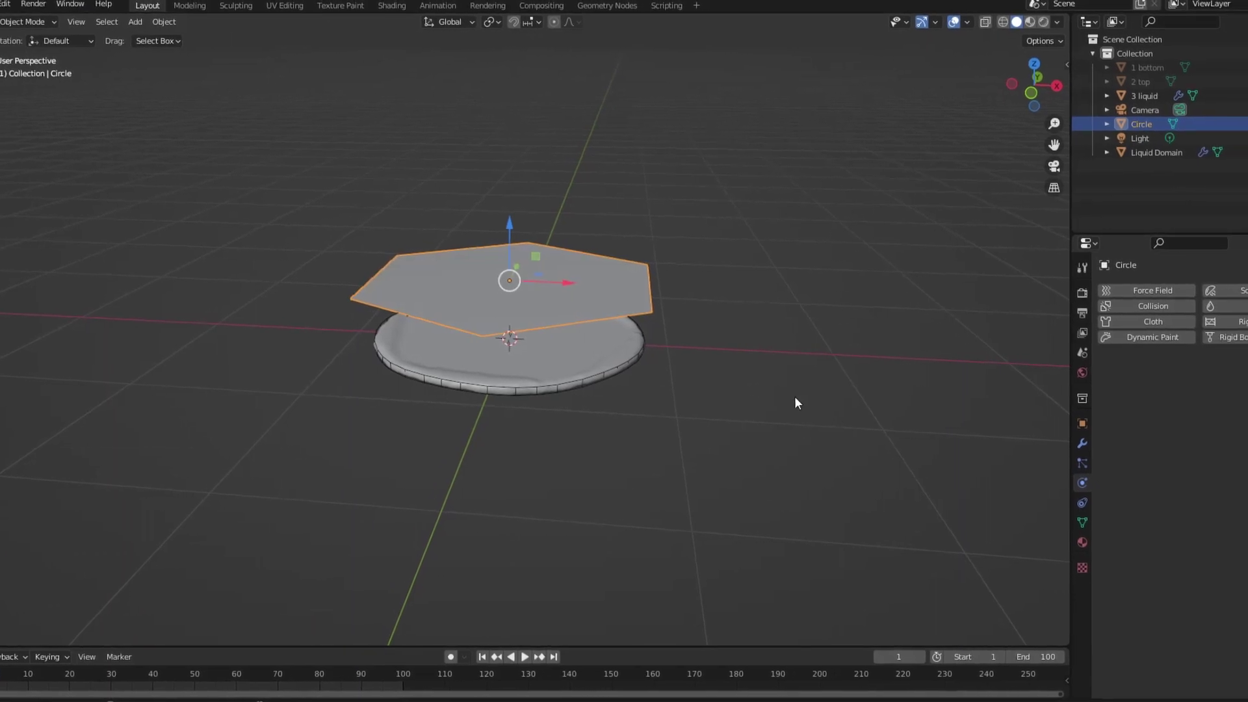
# Step: Add a Wireframe modifier to the hexagon
pyautogui.click(1132, 440)
pyautogui.click(1208, 289)
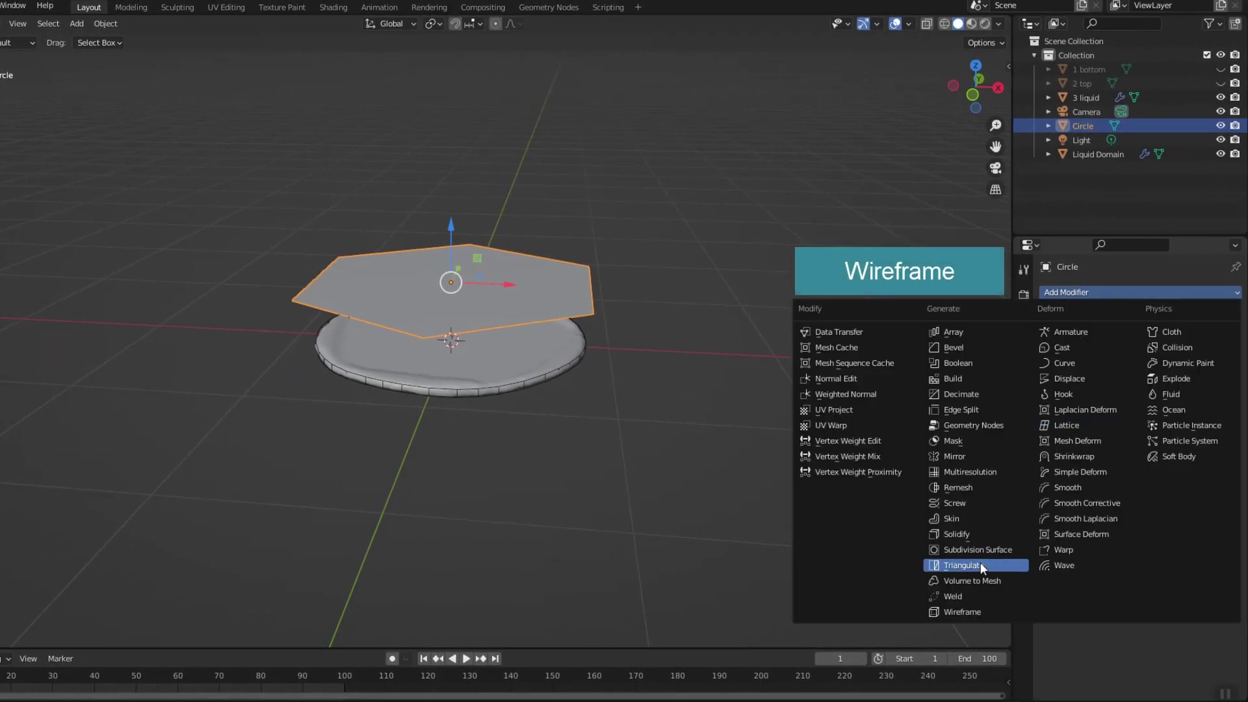
pyautogui.click(974, 607)
# Step: Scale the wireframe ring to 0.541 and lower it along Z onto the liquid disc's surface
pyautogui.scroll(2, 585, 374)
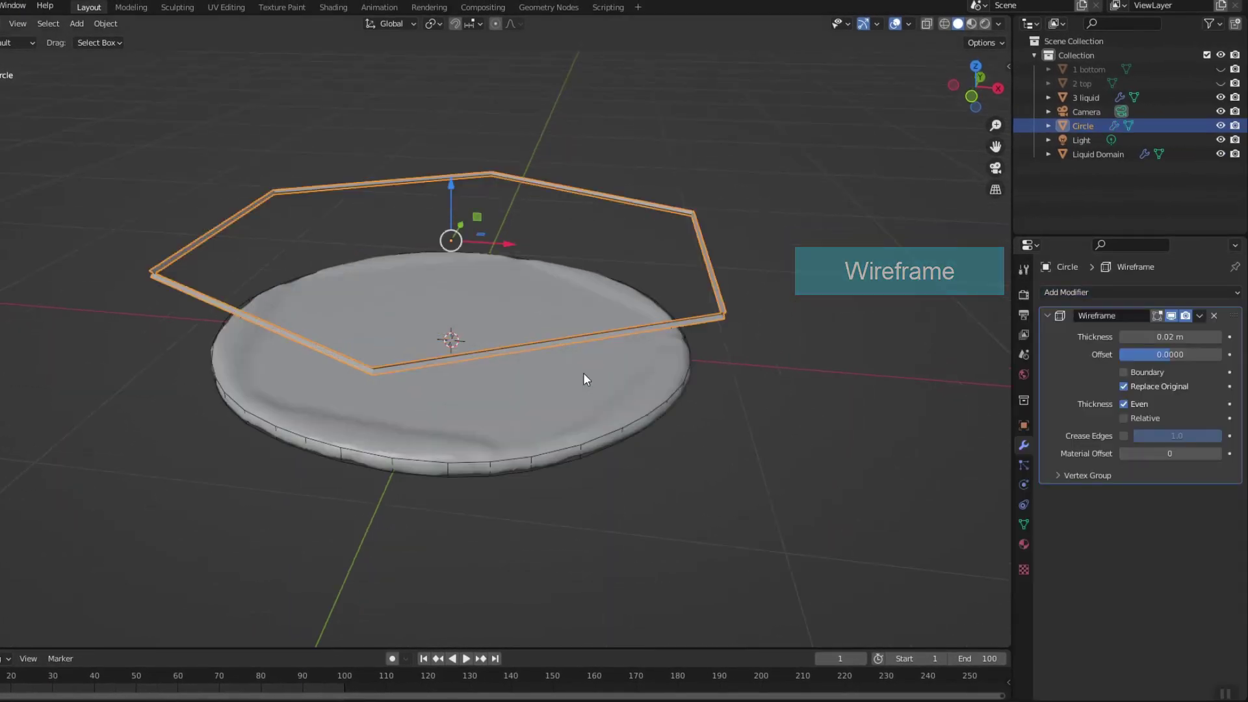
pyautogui.moveTo(737, 416); pyautogui.dragTo(767, 487, button='middle')
pyautogui.press('s')
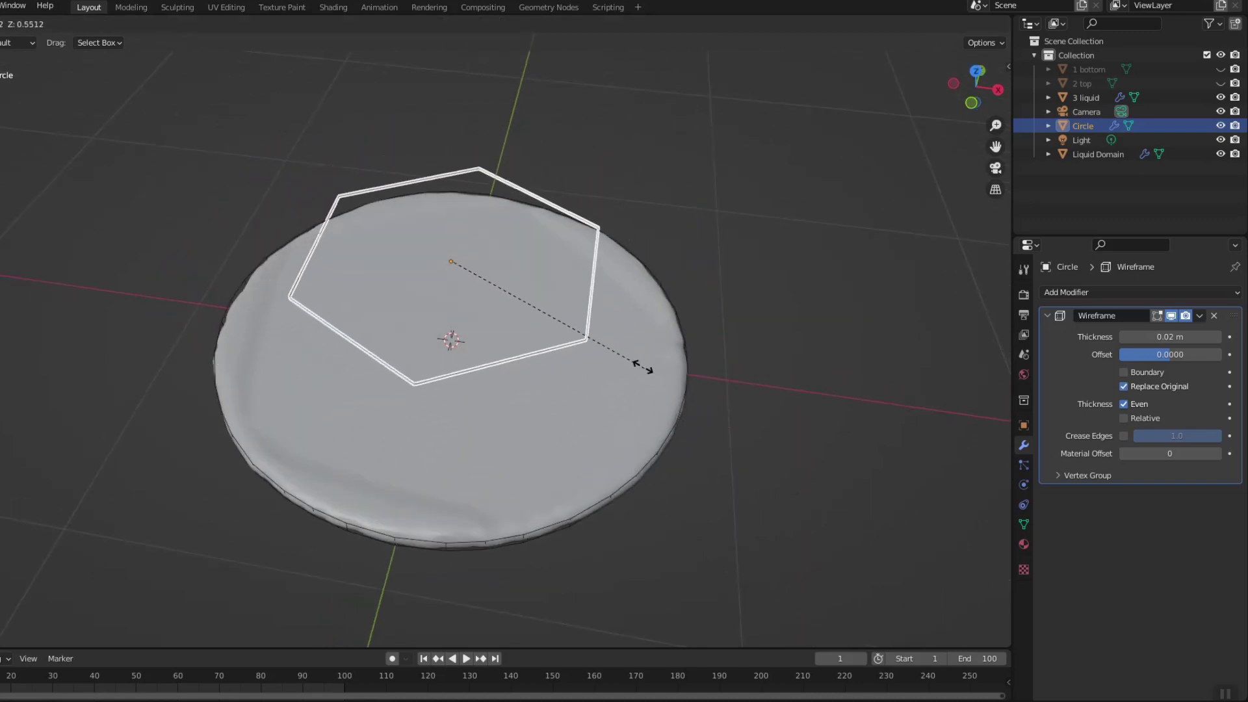
pyautogui.click(640, 377)
pyautogui.press('g')
pyautogui.press('z')
pyautogui.click(464, 312)
pyautogui.press('KP_1')
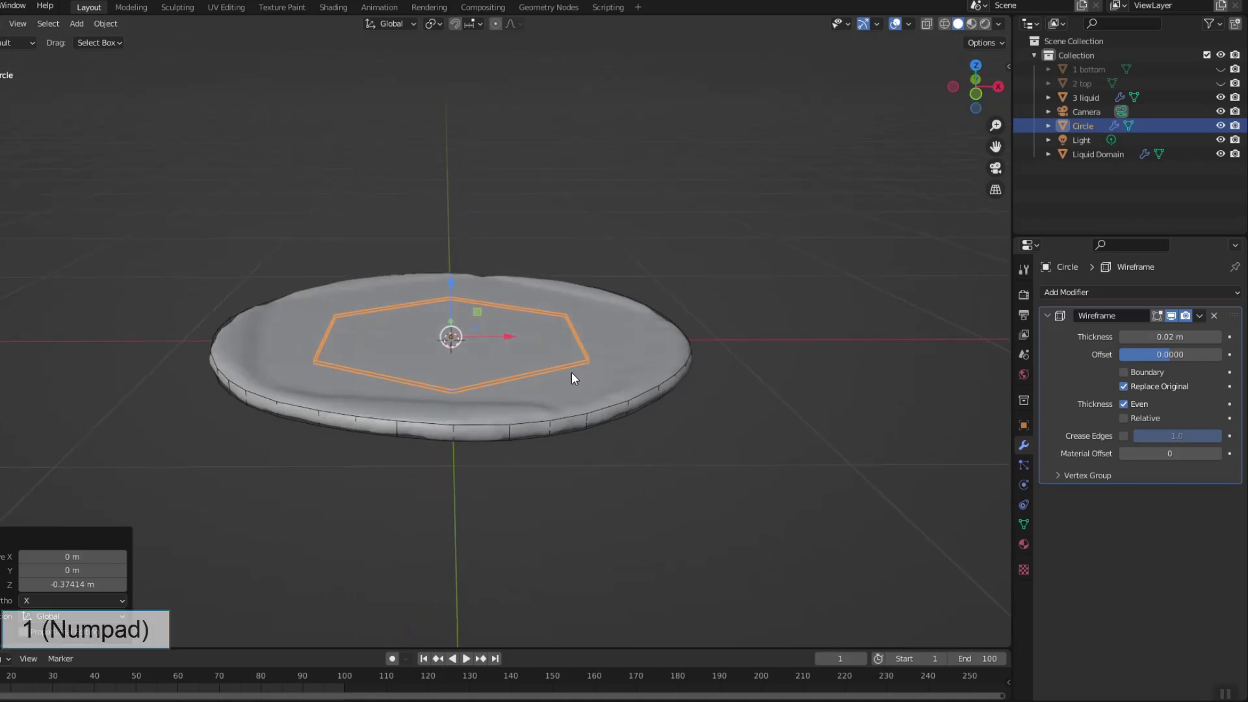
pyautogui.press('KP_1')
pyautogui.moveTo(452, 280); pyautogui.dragTo(462, 283)
pyautogui.moveTo(461, 283); pyautogui.dragTo(594, 475, button='middle')
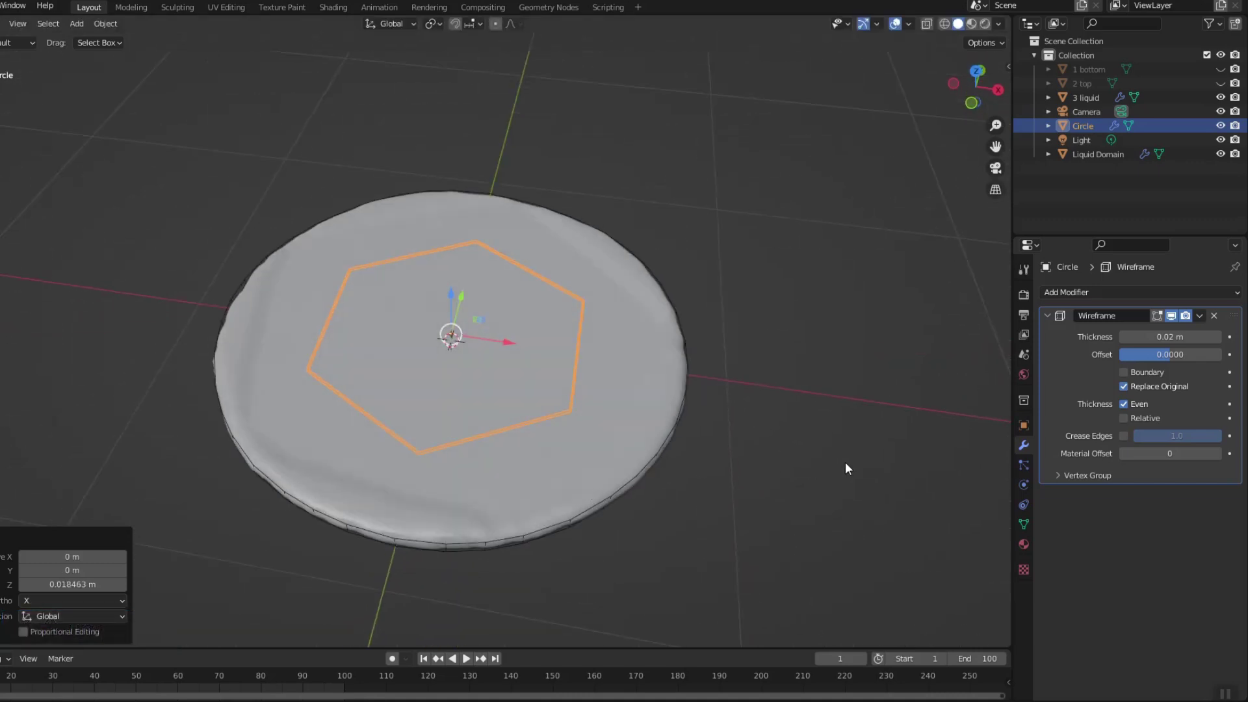
# Step: Make the hexagon ring a fluid Effector with 0.4 surface thickness
pyautogui.click(1023, 486)
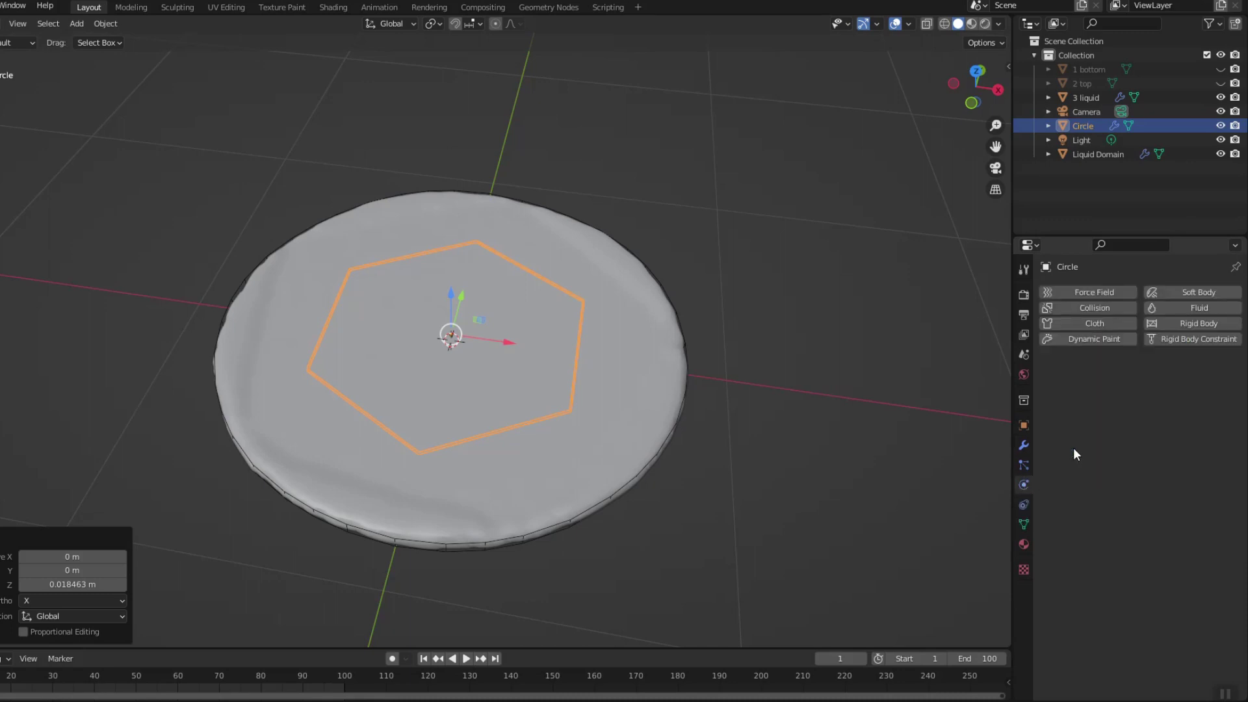
pyautogui.click(1191, 309)
pyautogui.click(1170, 384)
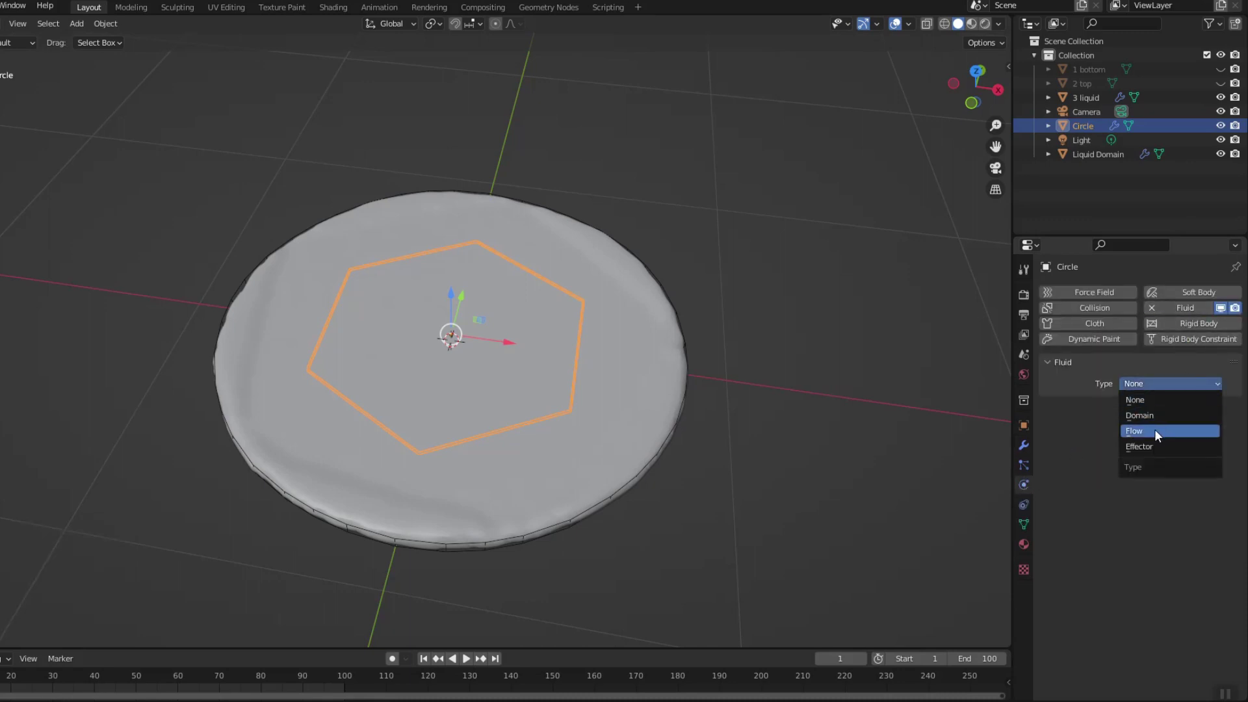
pyautogui.click(1154, 447)
pyautogui.click(1166, 460)
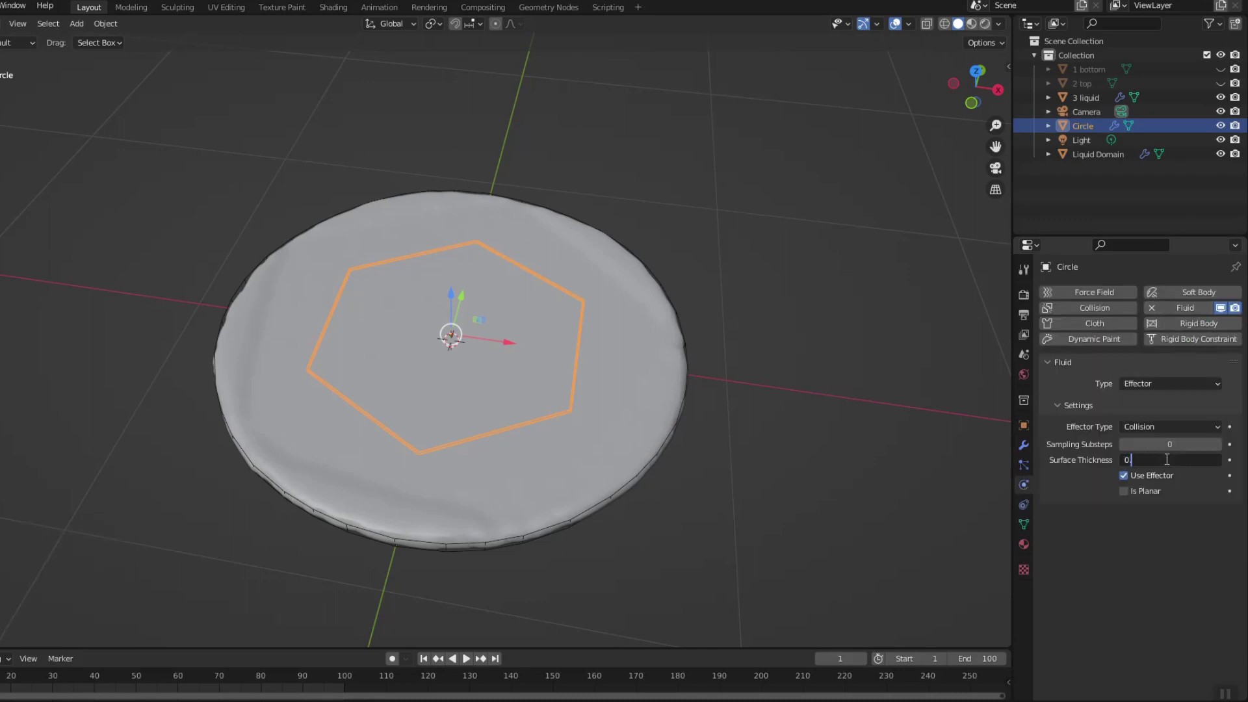
pyautogui.press('Return')
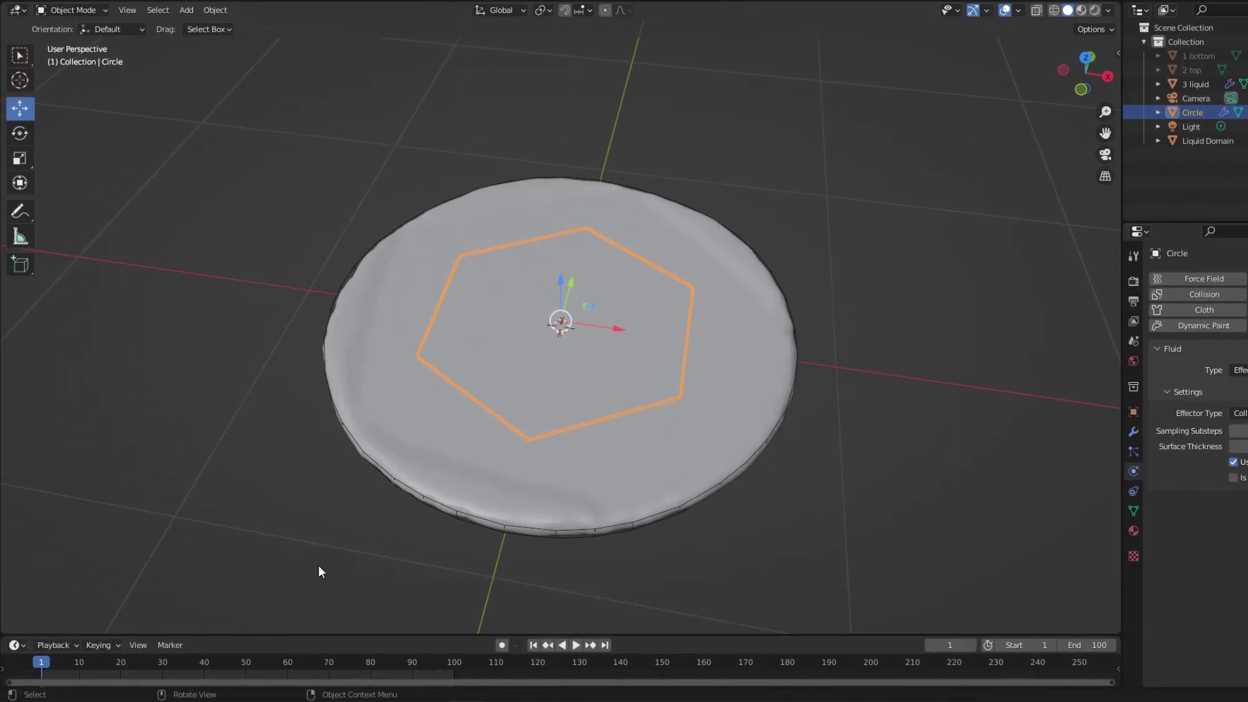
# Step: Keyframe the ring's Z rotation at 0° on frame 20 and 180° on frame 25, then play back
pyautogui.press('n')
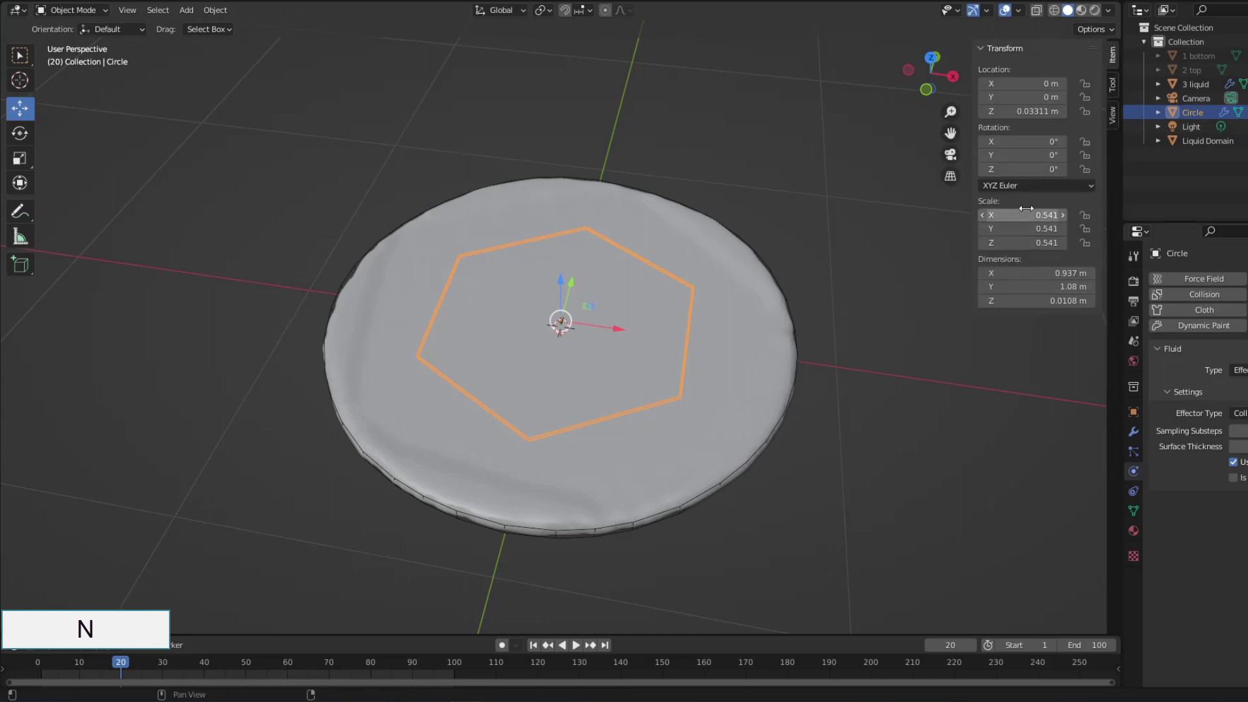
pyautogui.rightClick(1008, 169)
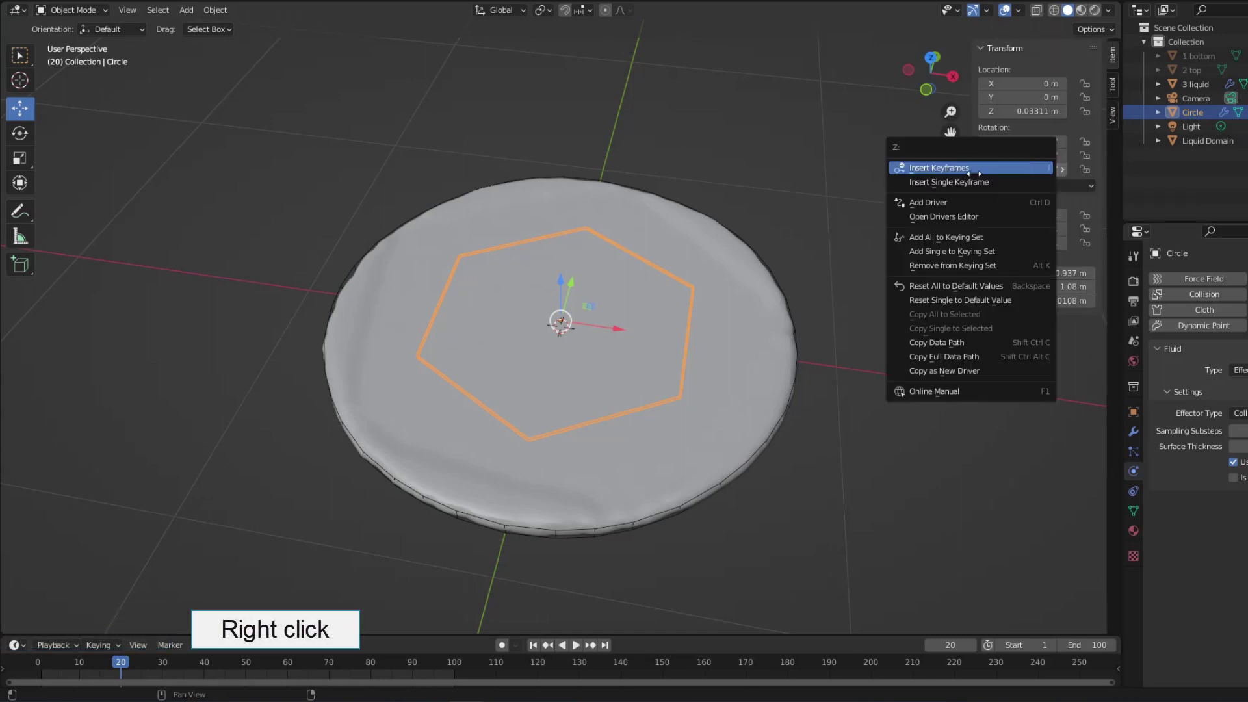
pyautogui.click(1013, 170)
pyautogui.press('Right')
pyautogui.press('Right')
pyautogui.press('Right')
pyautogui.press('Right')
pyautogui.press('Right')
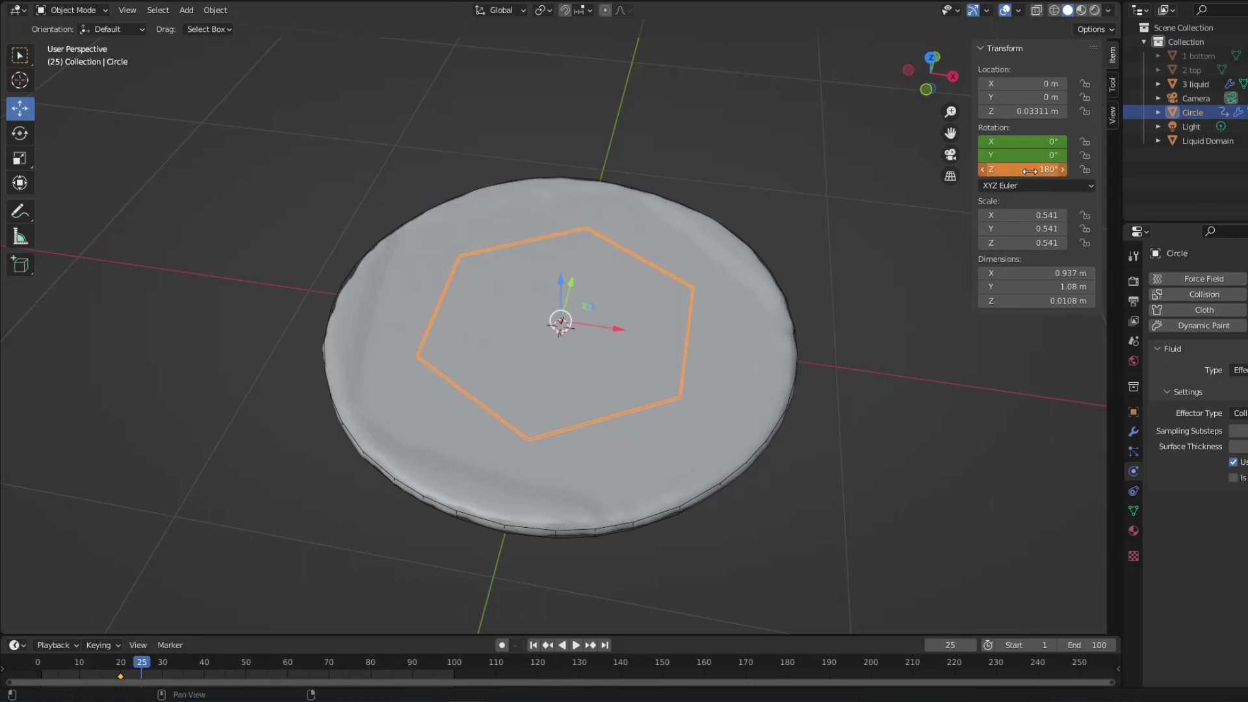
pyautogui.rightClick(1029, 171)
pyautogui.click(949, 172)
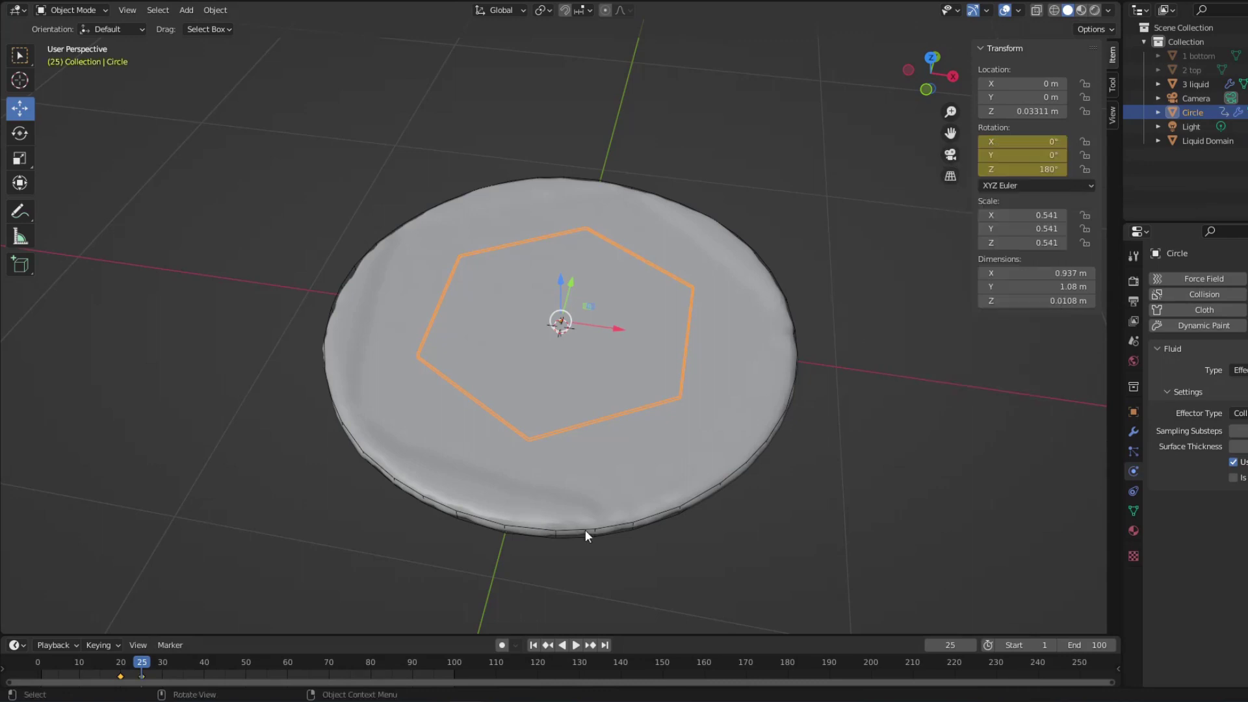
pyautogui.press('Up')
pyautogui.press('space')
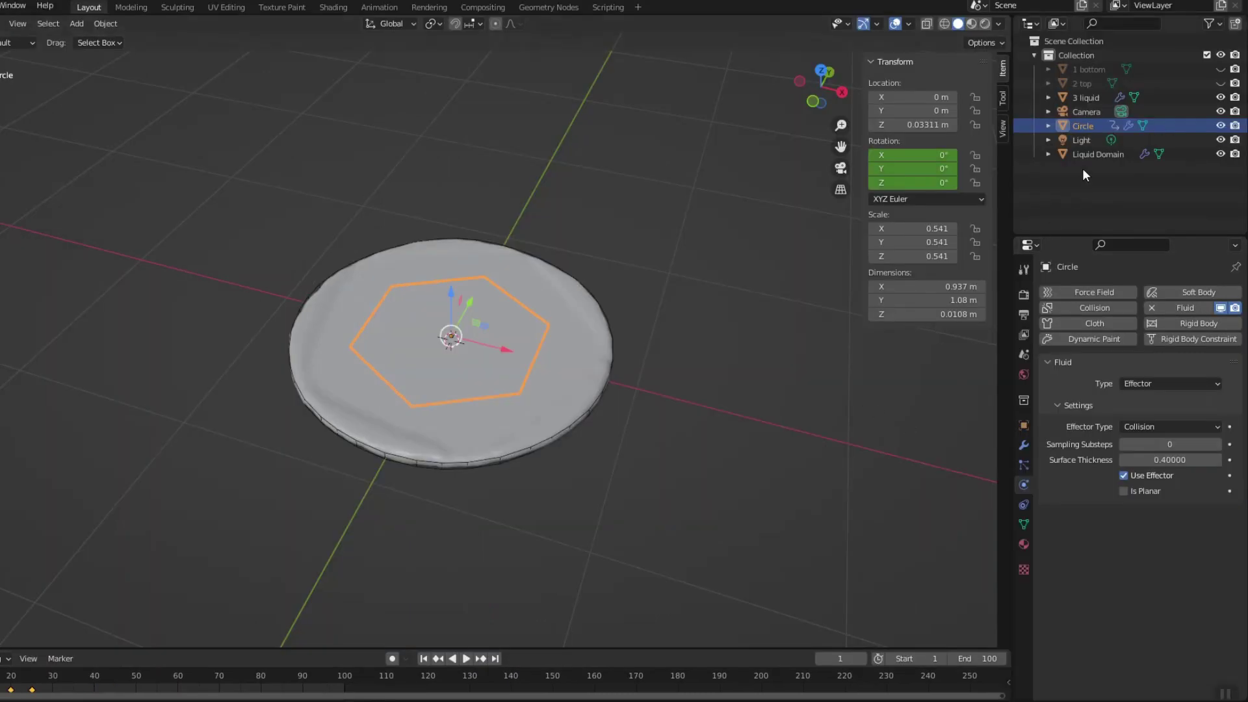
# Step: Free and rebake the Liquid Domain's cache, then play back to check the outward splash
pyautogui.click(1093, 153)
pyautogui.scroll(-10, 1114, 466)
pyautogui.scroll(-5, 1122, 498)
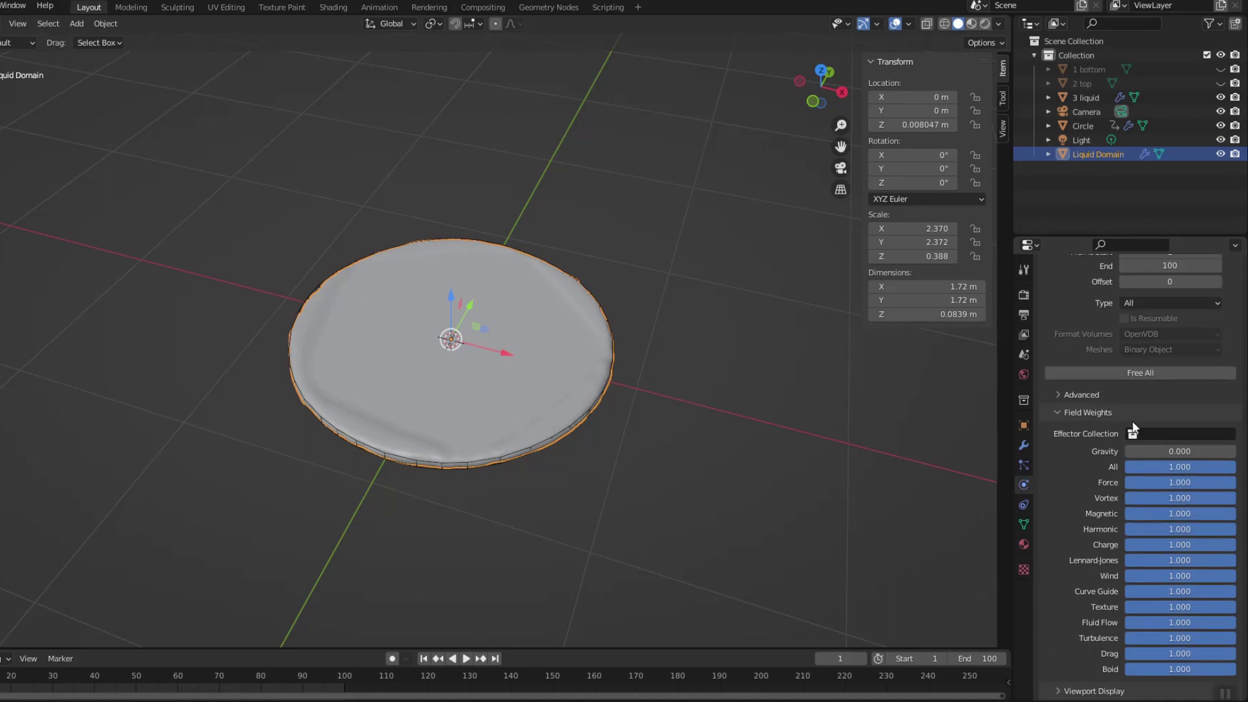
pyautogui.click(1151, 370)
pyautogui.click(1152, 369)
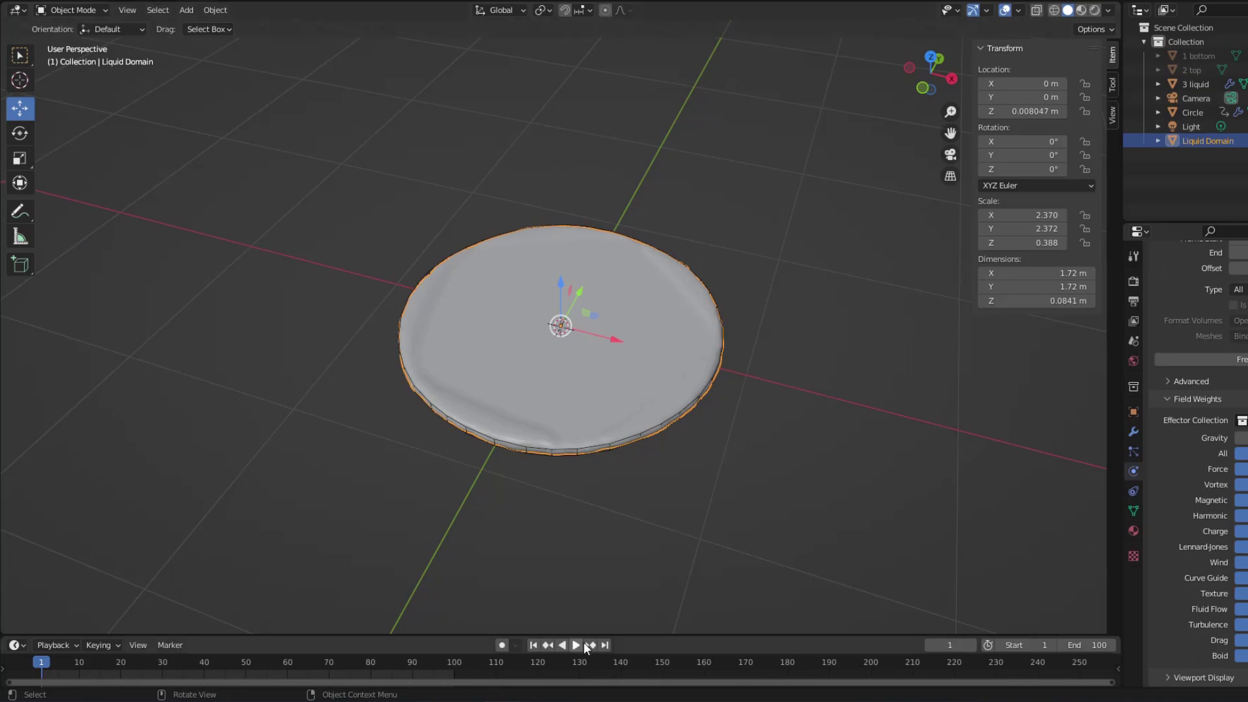
pyautogui.click(584, 645)
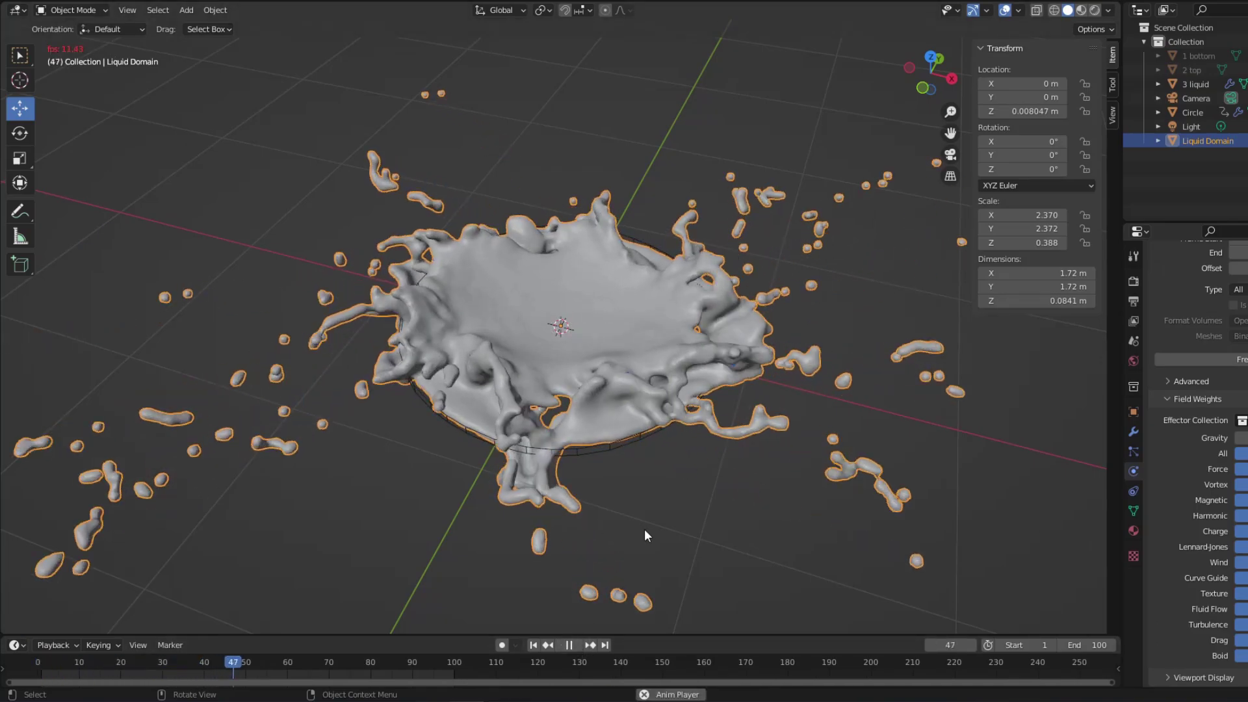
pyautogui.press('space')
pyautogui.moveTo(697, 524); pyautogui.dragTo(674, 428, button='middle')
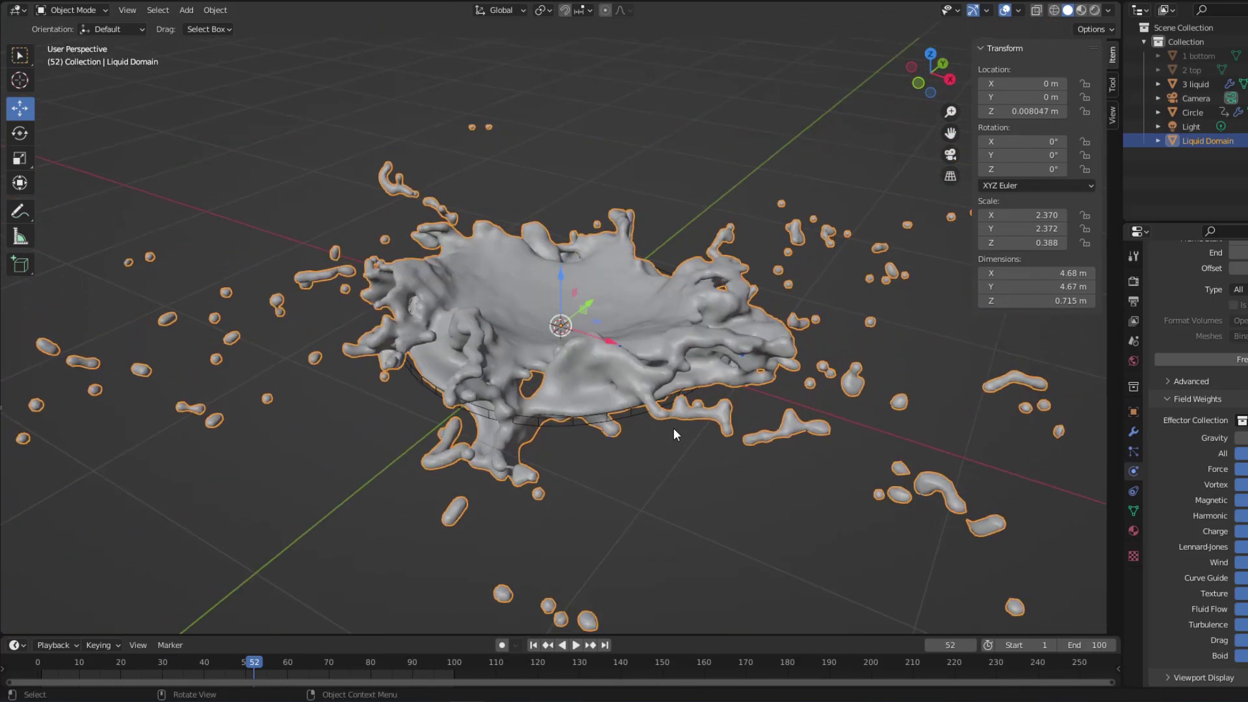
# Step: Duplicate both fruit halves in place and hide the originals '1 bottom' and '2 top'
pyautogui.click(533, 645)
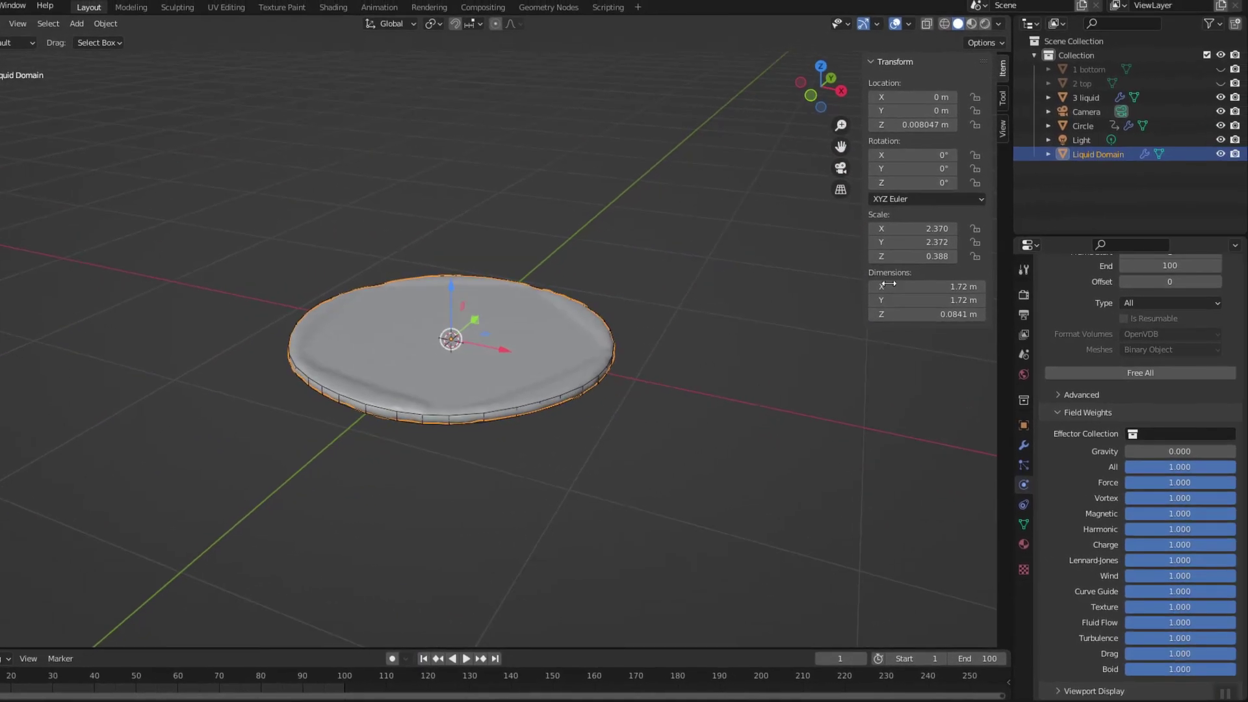
pyautogui.click(1219, 83)
pyautogui.click(1219, 69)
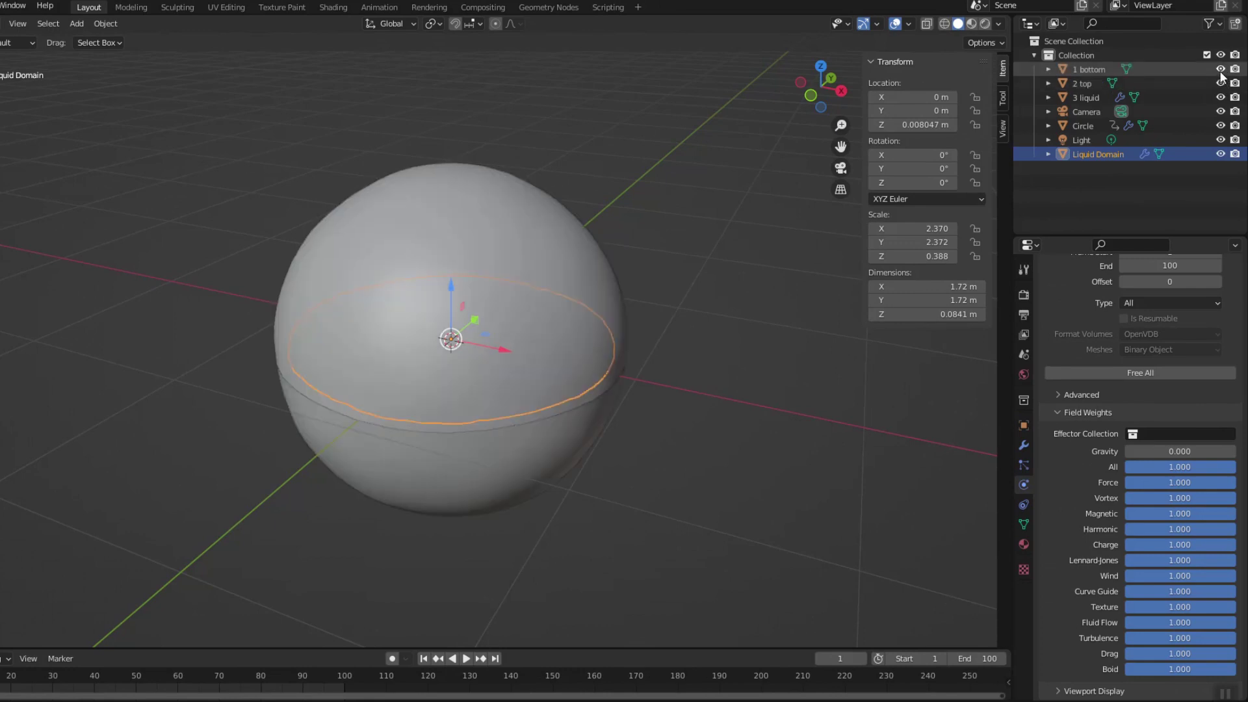
pyautogui.click(541, 253)
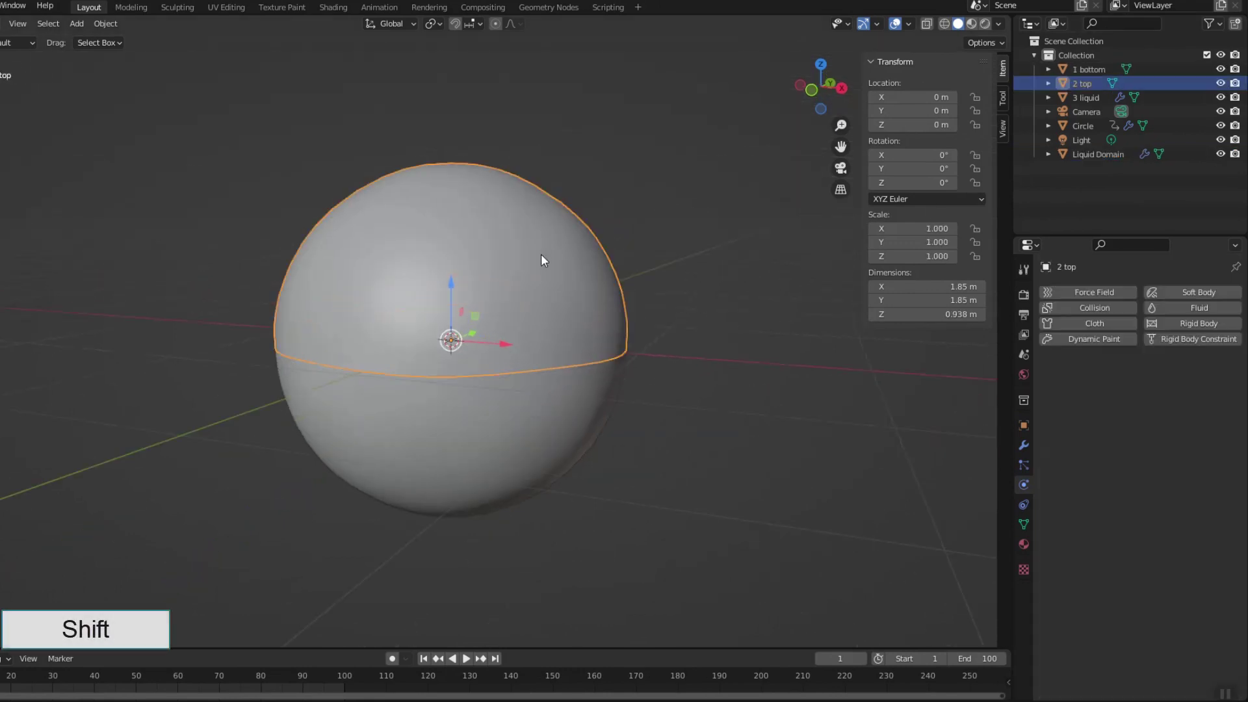
pyautogui.keyDown('shift'); pyautogui.click(491, 460); pyautogui.keyUp('shift')
pyautogui.hotkey('shift', 'd')
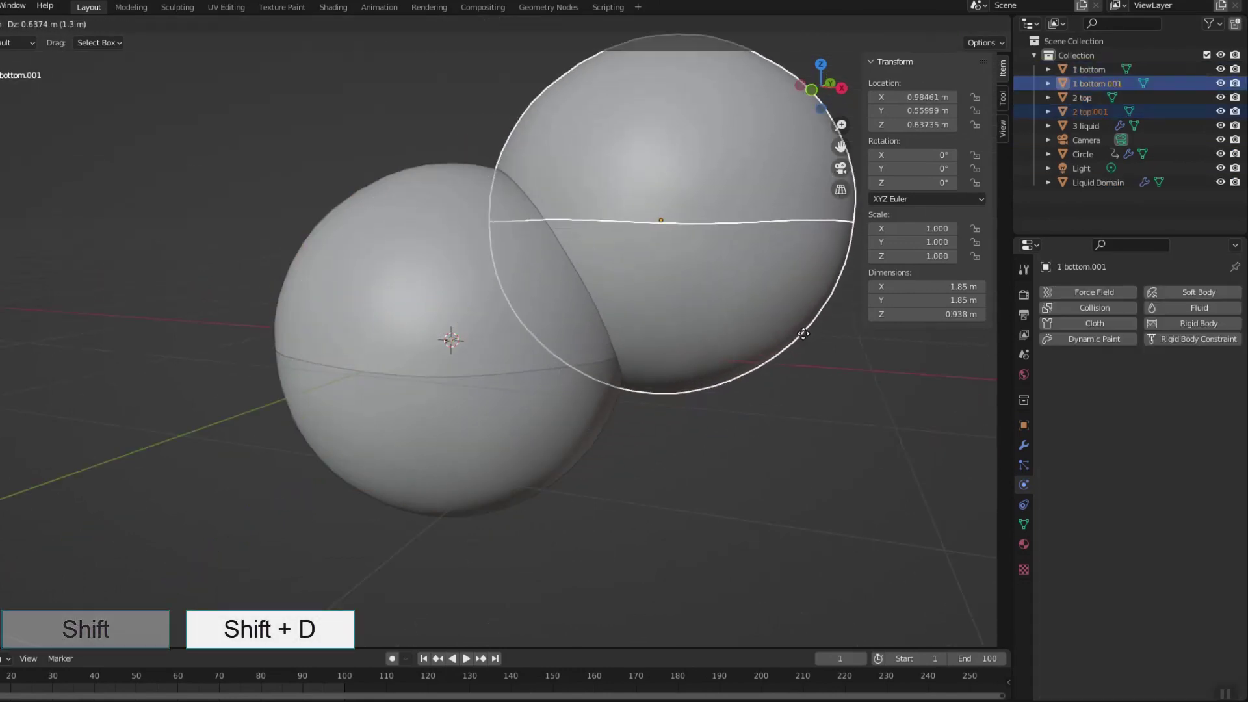
pyautogui.rightClick(804, 334)
pyautogui.click(1220, 70)
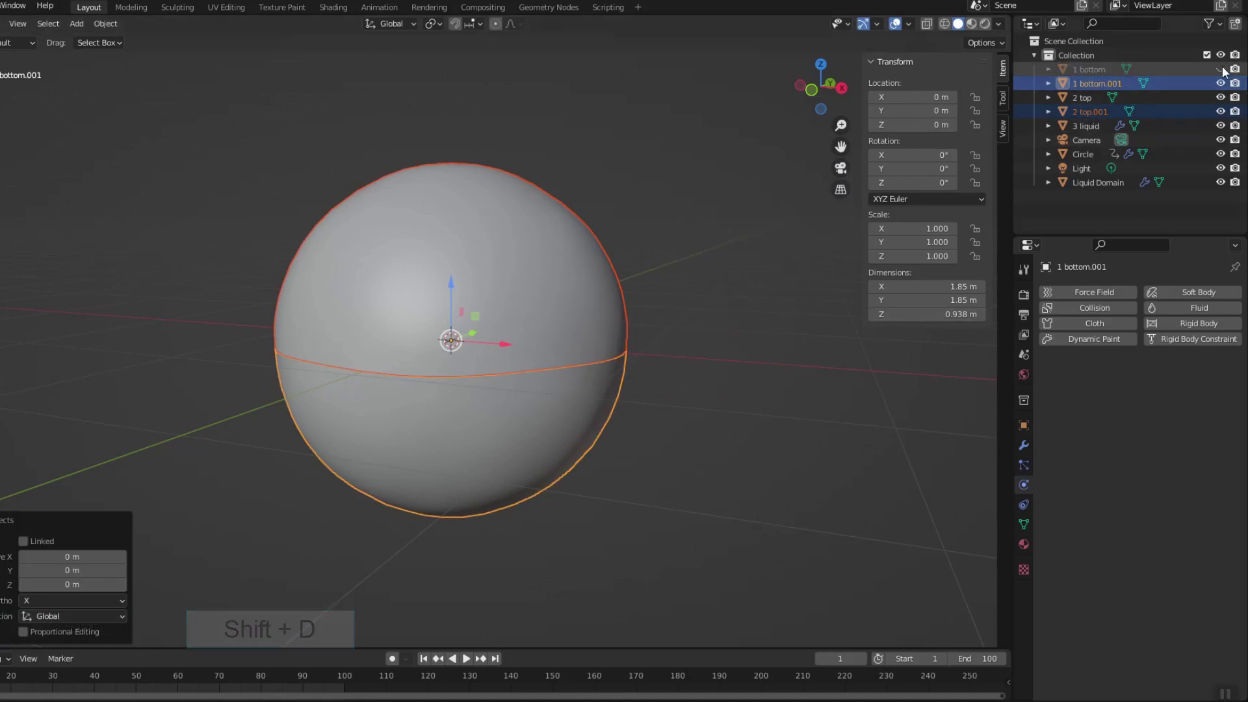
pyautogui.click(1220, 98)
# Step: In front view, raise '2 top.001' to Z 0.089676 m and lower '1 bottom.001' to -0.026375 m
pyautogui.press('KP_1')
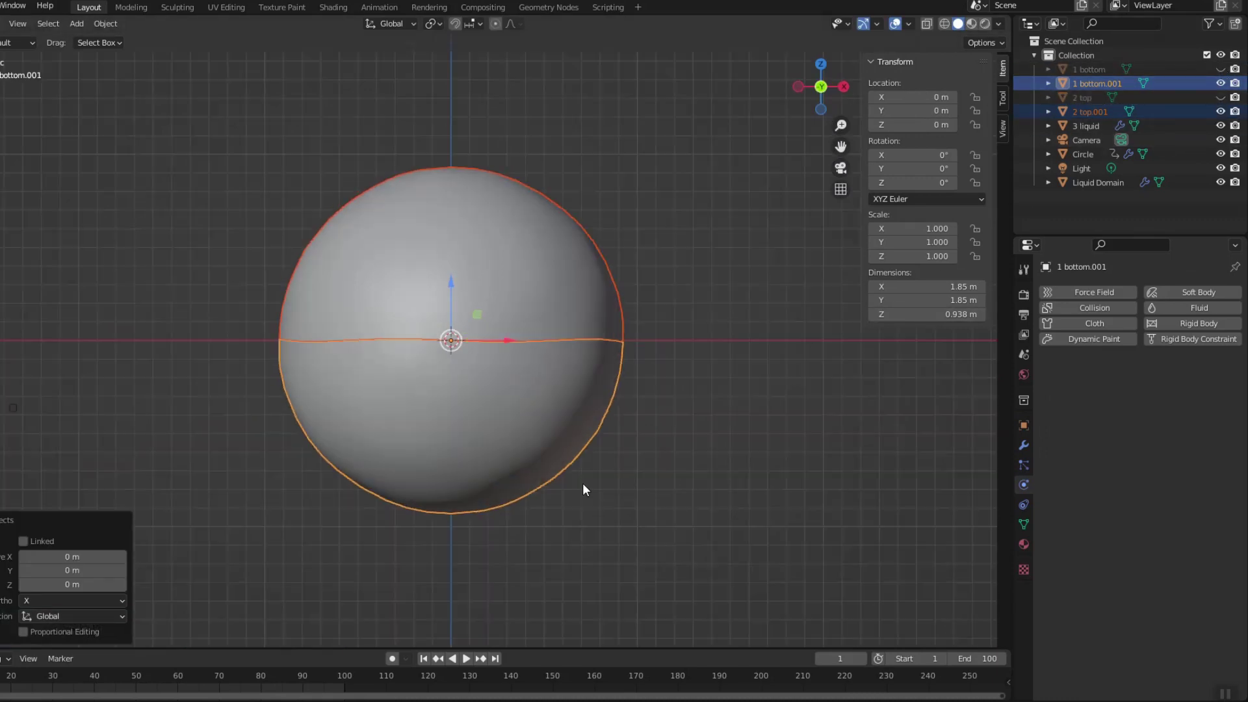
pyautogui.scroll(4, 572, 482)
pyautogui.scroll(-2, 520, 435)
pyautogui.click(512, 271)
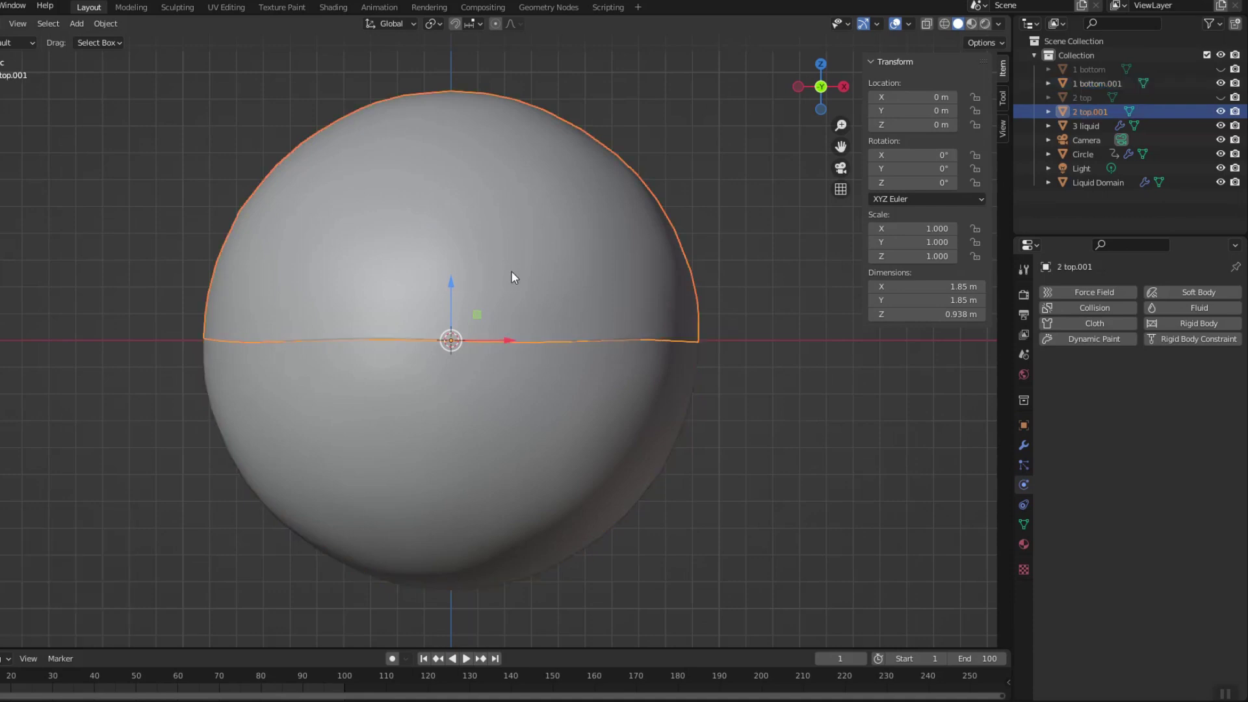
pyautogui.moveTo(450, 283)
pyautogui.mouseDown()
pyautogui.moveTo(451, 267)
pyautogui.moveTo(455, 299)
pyautogui.moveTo(451, 256)
pyautogui.moveTo(466, 272)
pyautogui.mouseUp()
pyautogui.click(451, 383)
pyautogui.click(483, 267)
# Step: Make '1 bottom.001' a fluid Effector and set its surface thickness
pyautogui.click(500, 444)
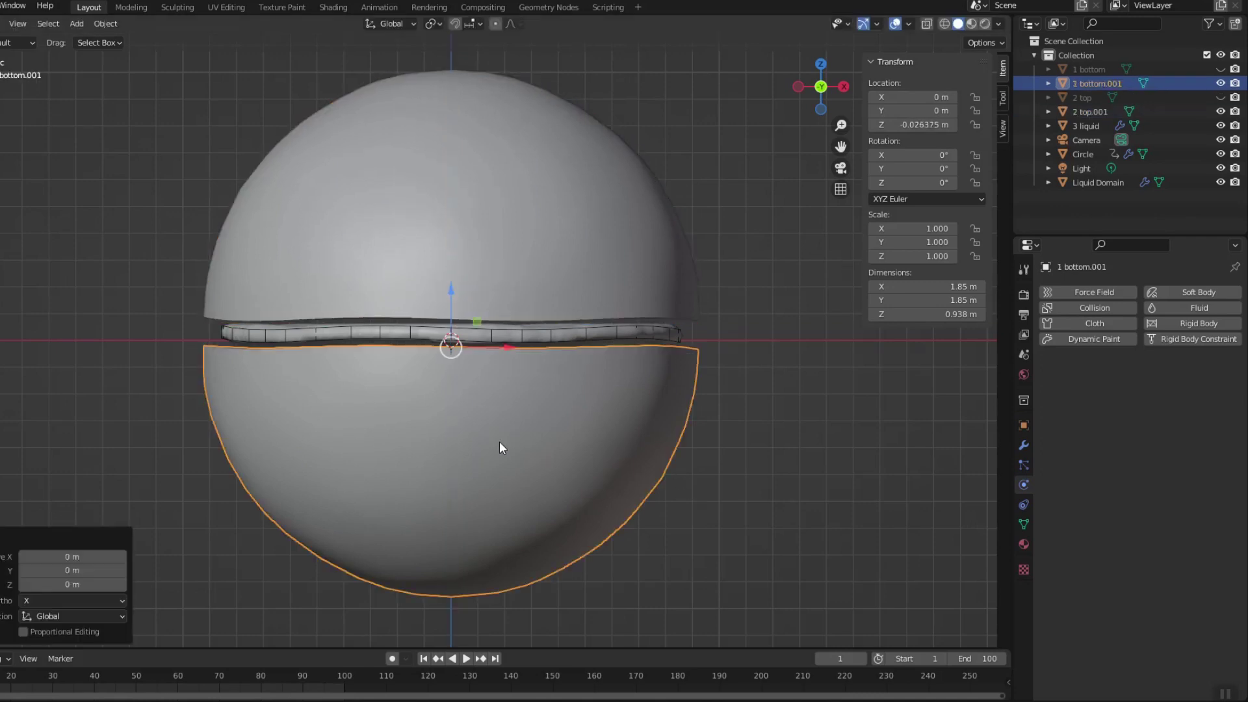
pyautogui.click(1206, 307)
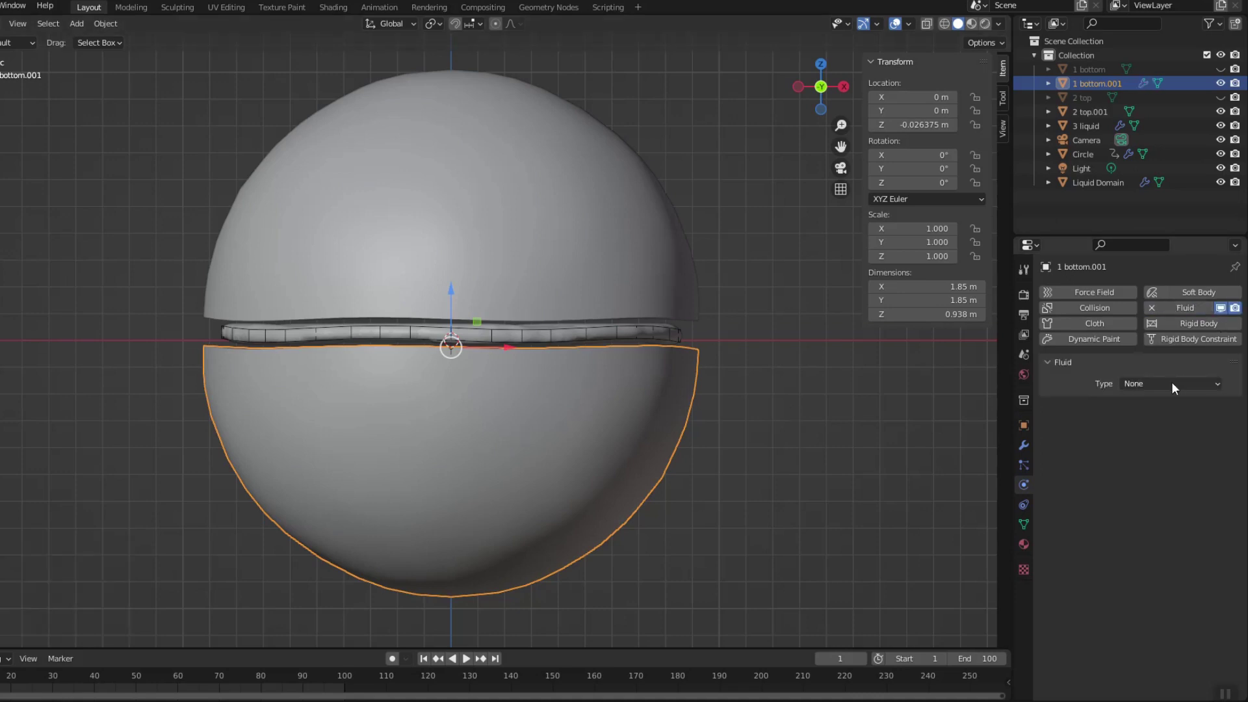
pyautogui.click(1171, 383)
pyautogui.click(1145, 446)
pyautogui.click(1151, 459)
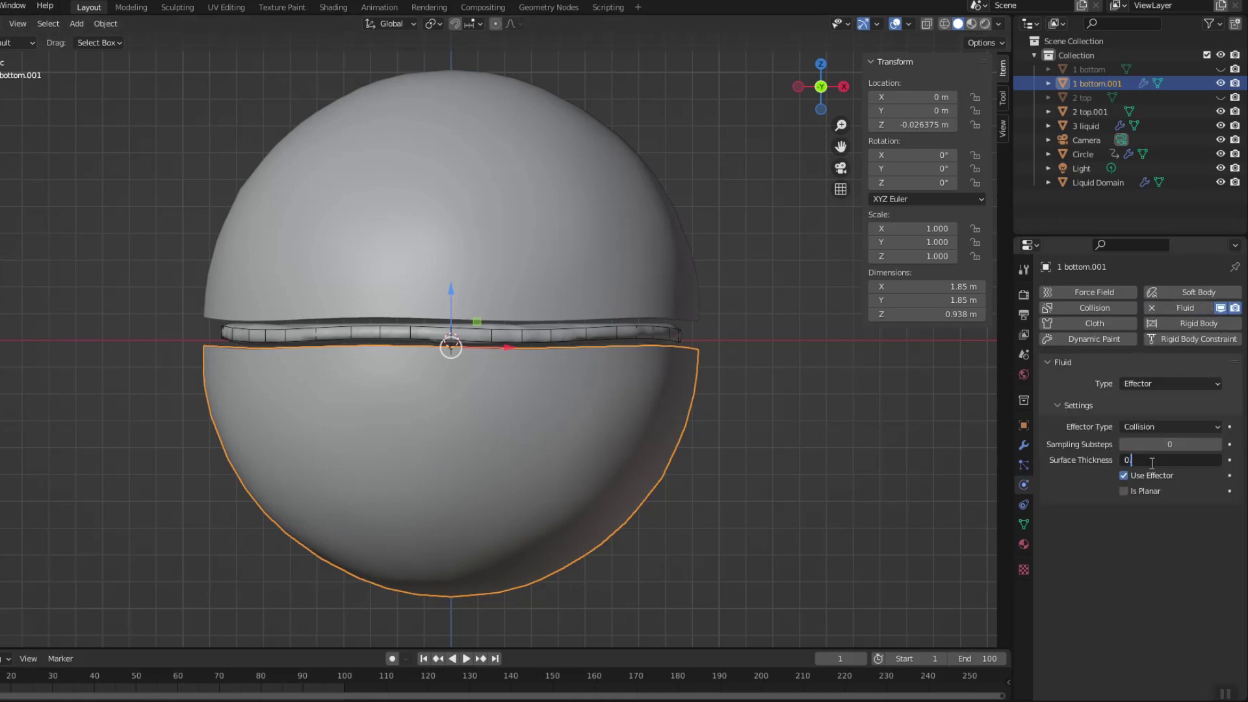
pyautogui.press('Return')
# Step: Make '2 top.001' a fluid Effector with 0.3 surface thickness, then select the Liquid Domain
pyautogui.click(577, 232)
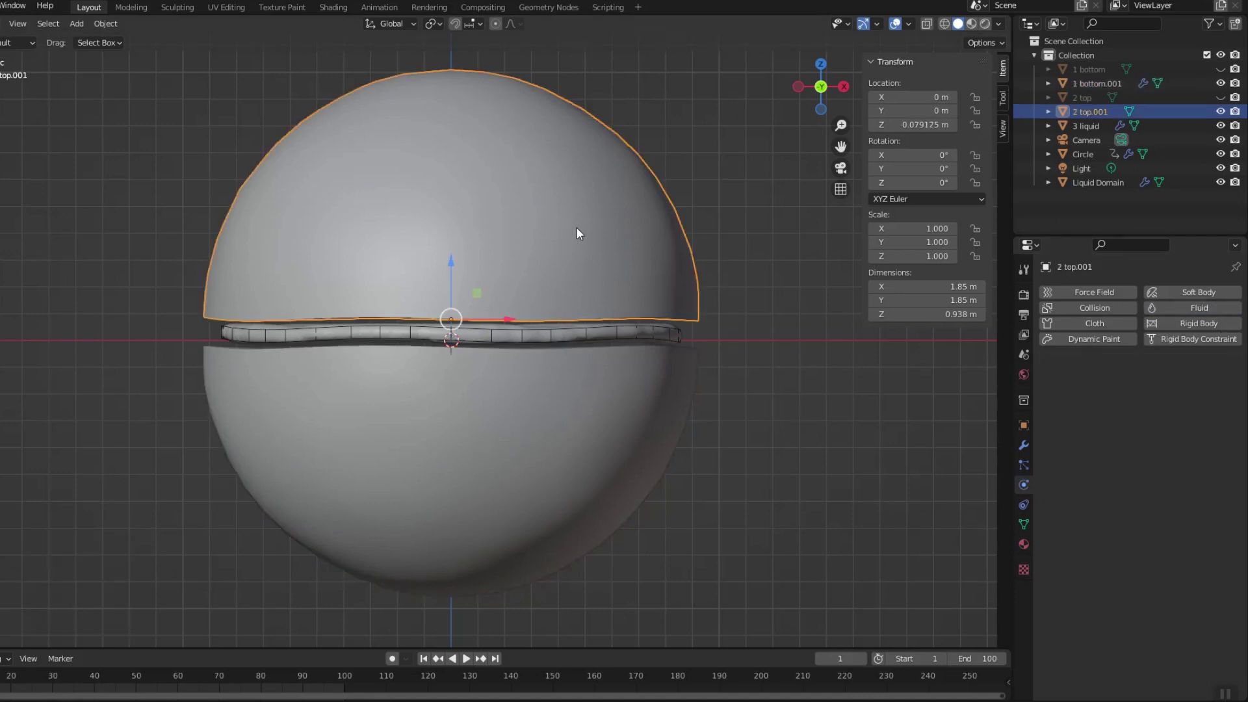
pyautogui.click(1193, 307)
pyautogui.click(1183, 383)
pyautogui.click(1165, 442)
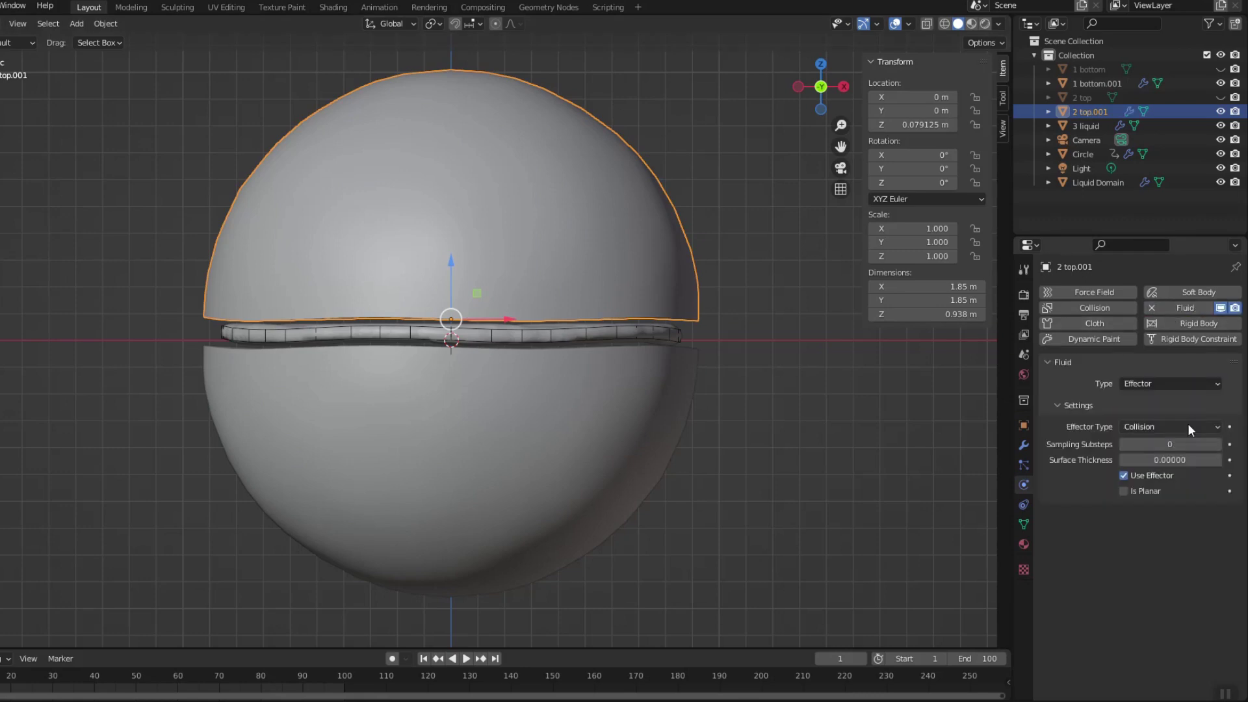
pyautogui.click(1172, 461)
pyautogui.moveTo(745, 315); pyautogui.dragTo(1013, 254, button='middle')
pyautogui.click(1095, 182)
# Step: Free the Liquid Domain's cache and replay the timeline to re-simulate the splash between the halves
pyautogui.scroll(-12, 1126, 451)
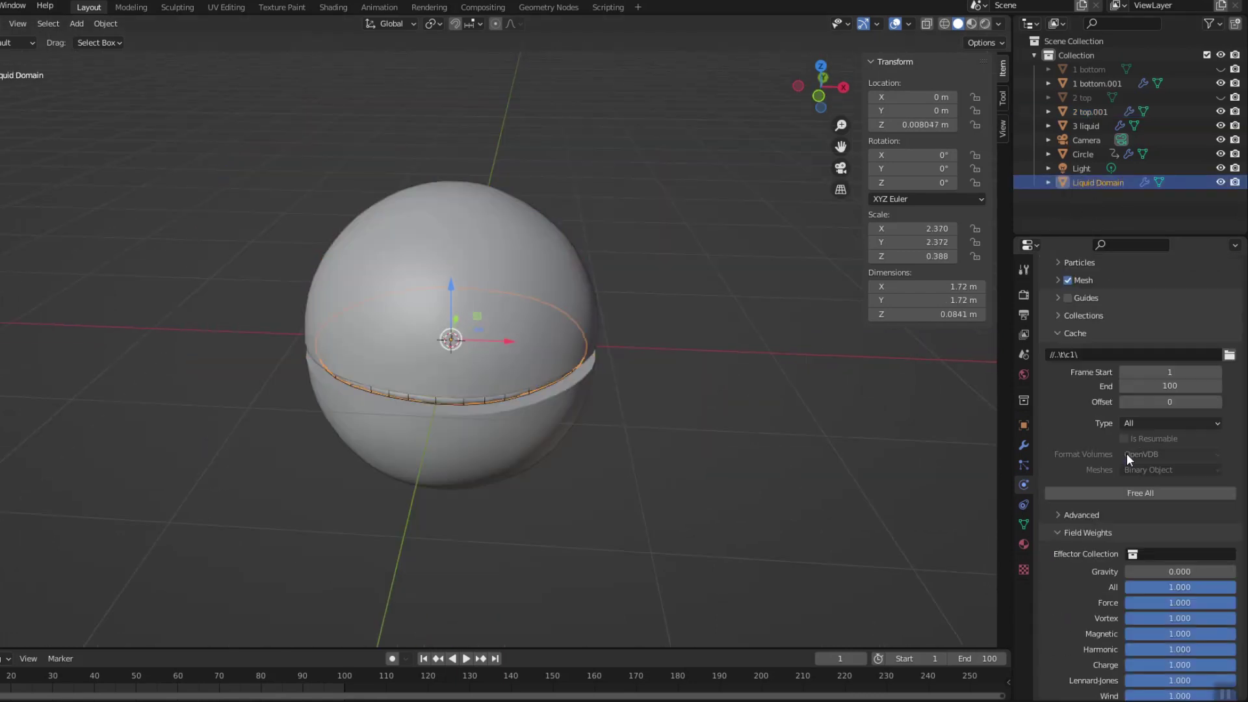
pyautogui.scroll(-5, 1125, 454)
pyautogui.scroll(2, 1129, 420)
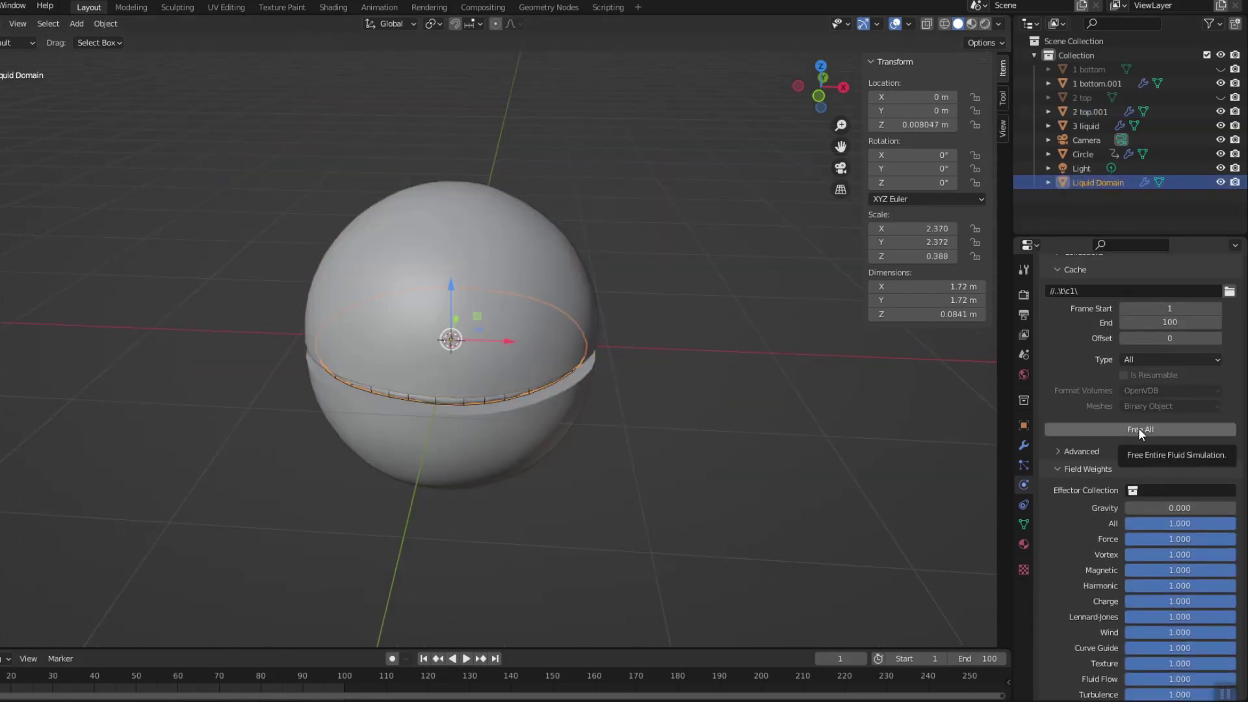
pyautogui.click(1137, 428)
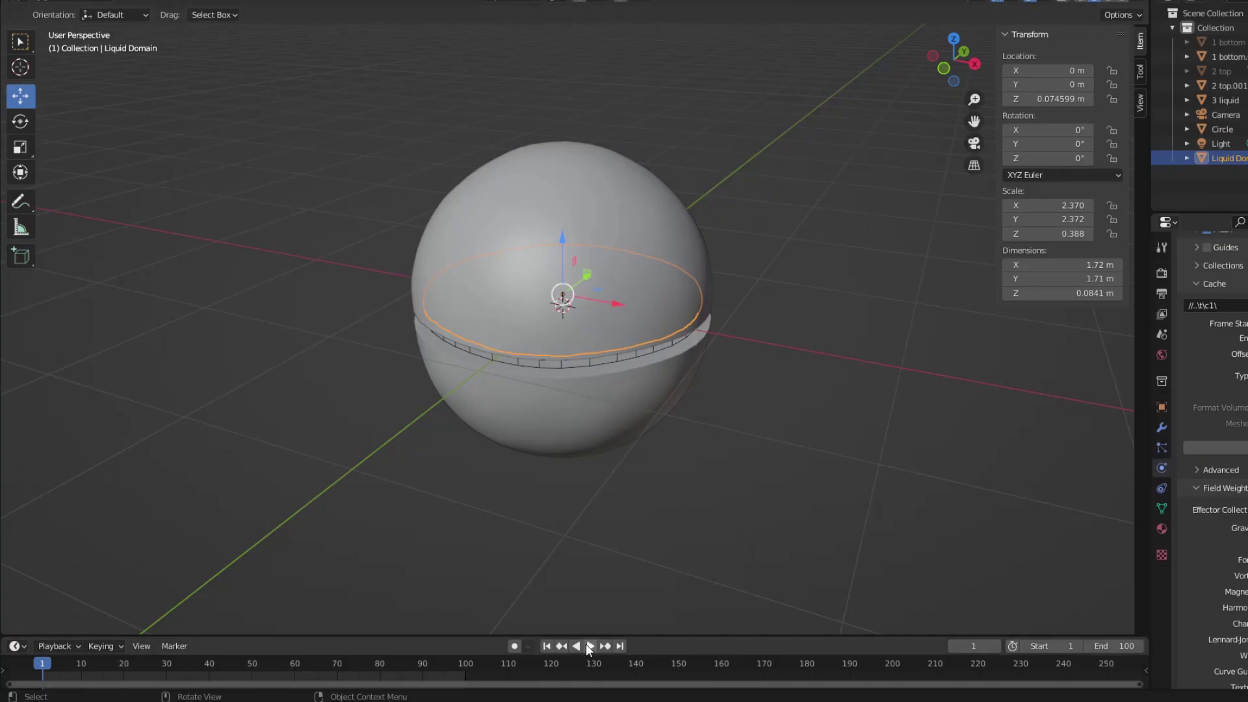
pyautogui.click(588, 645)
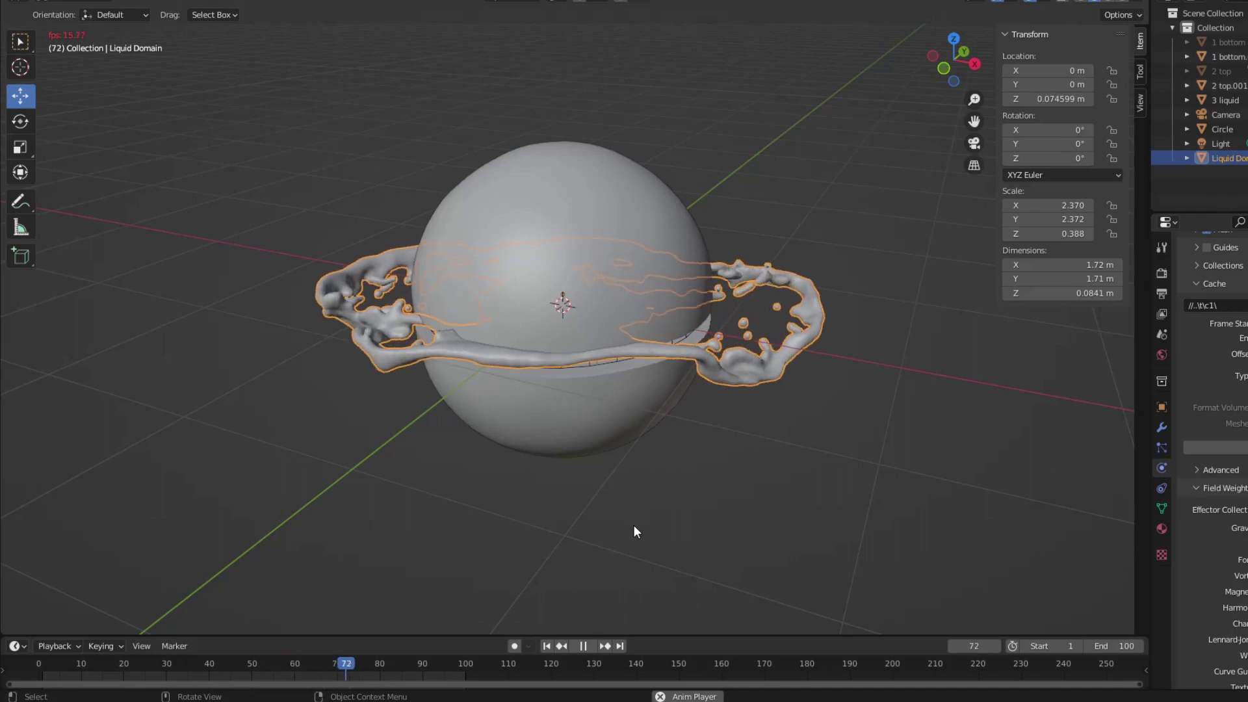
pyautogui.press('space')
pyautogui.moveTo(633, 525); pyautogui.dragTo(756, 475, button='middle')
pyautogui.moveTo(750, 415); pyautogui.dragTo(816, 344, button='middle')
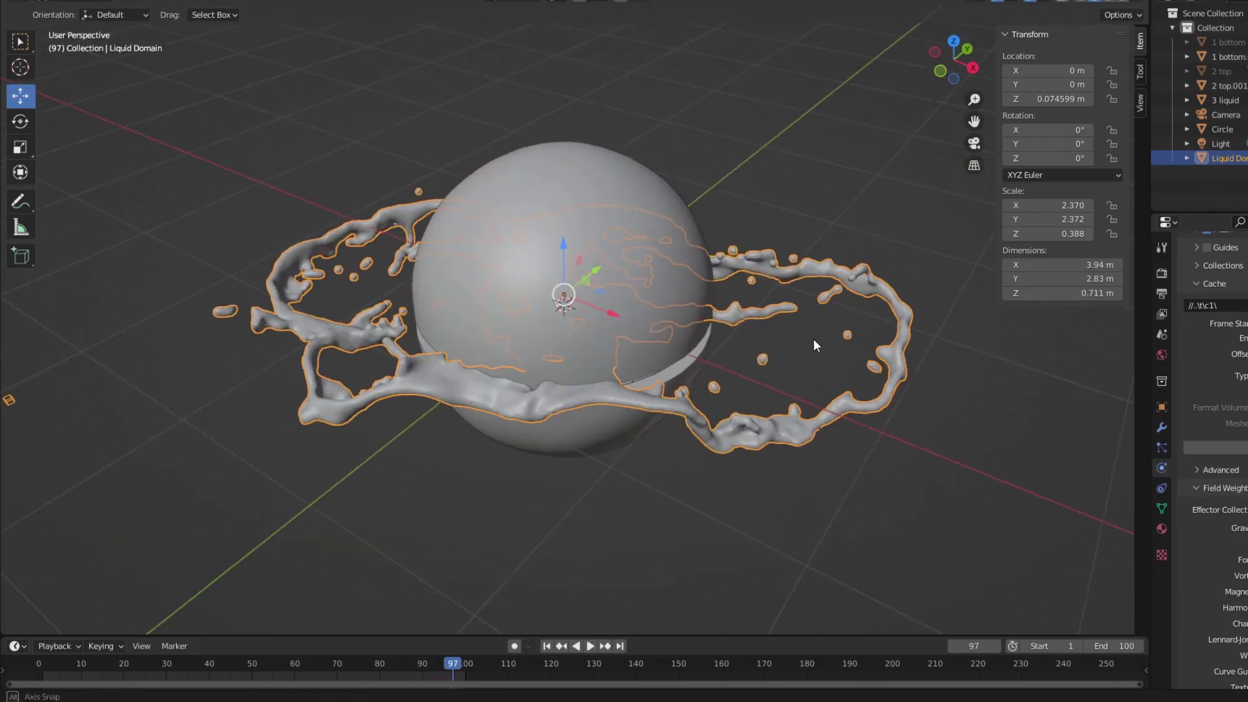
# Step: Delete the duplicate halves '2 top.001' and '1 bottom.001'
pyautogui.click(579, 177)
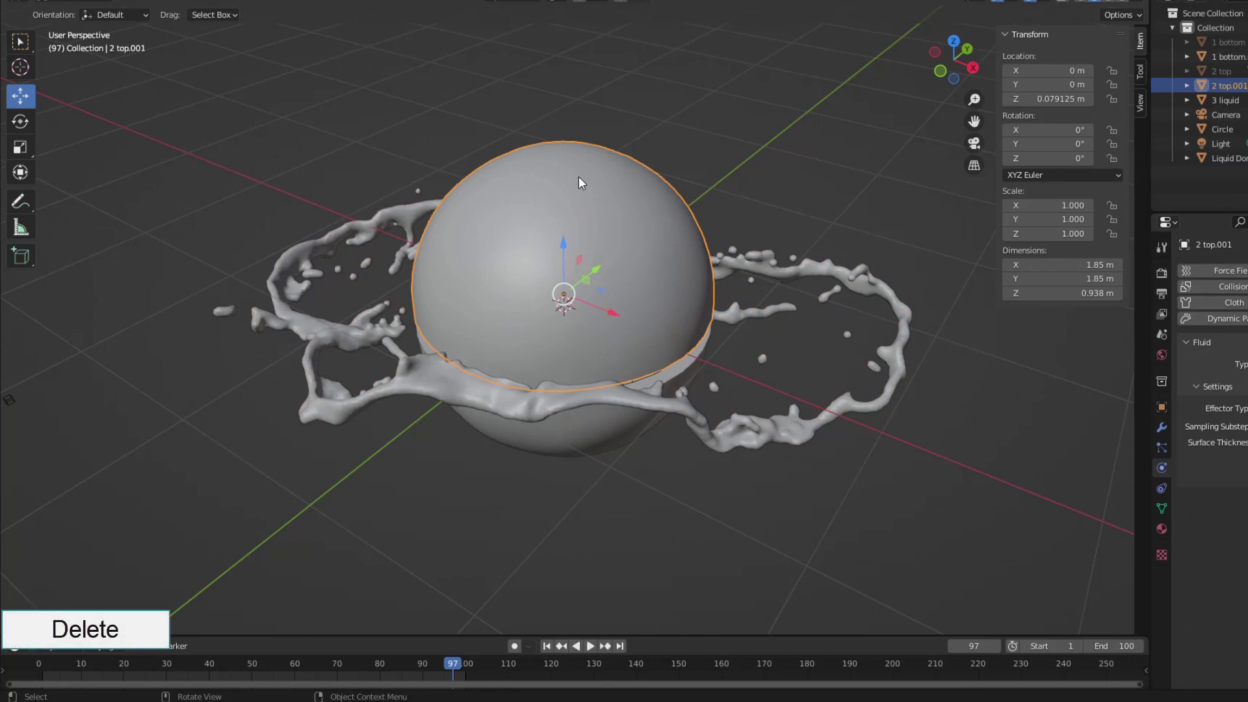
pyautogui.rightClick(578, 177)
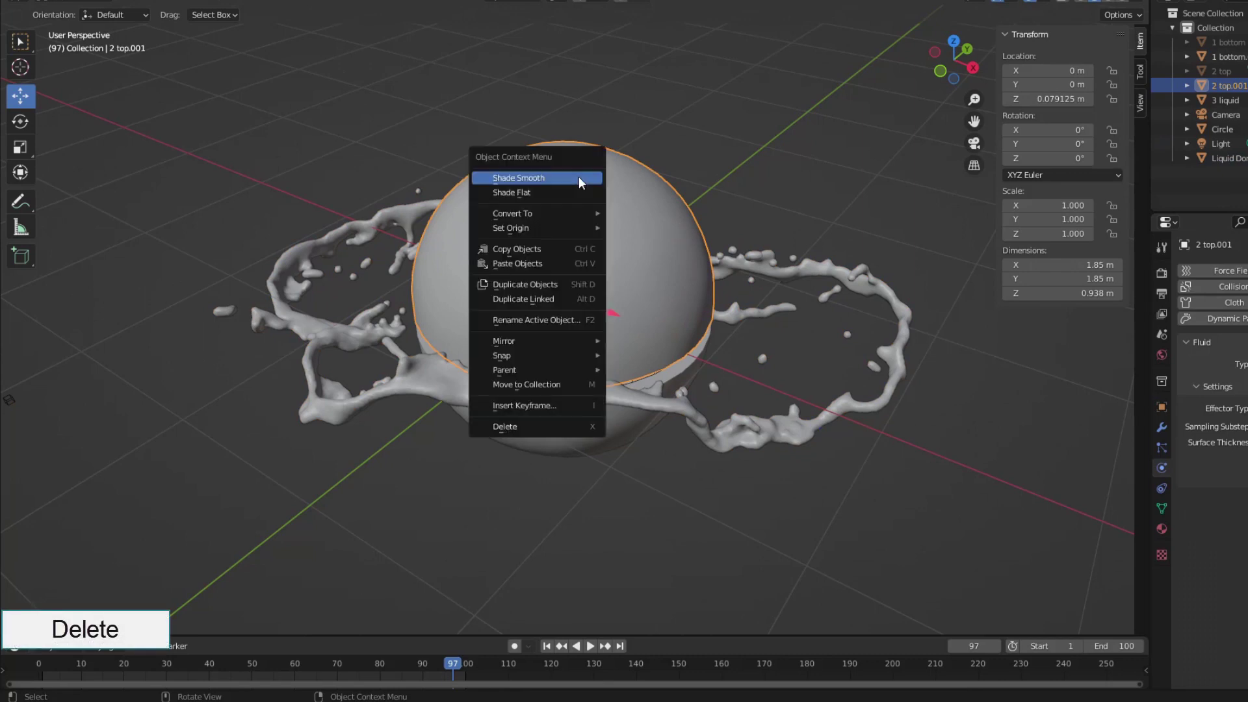
pyautogui.click(512, 425)
pyautogui.click(568, 418)
pyautogui.rightClick(568, 419)
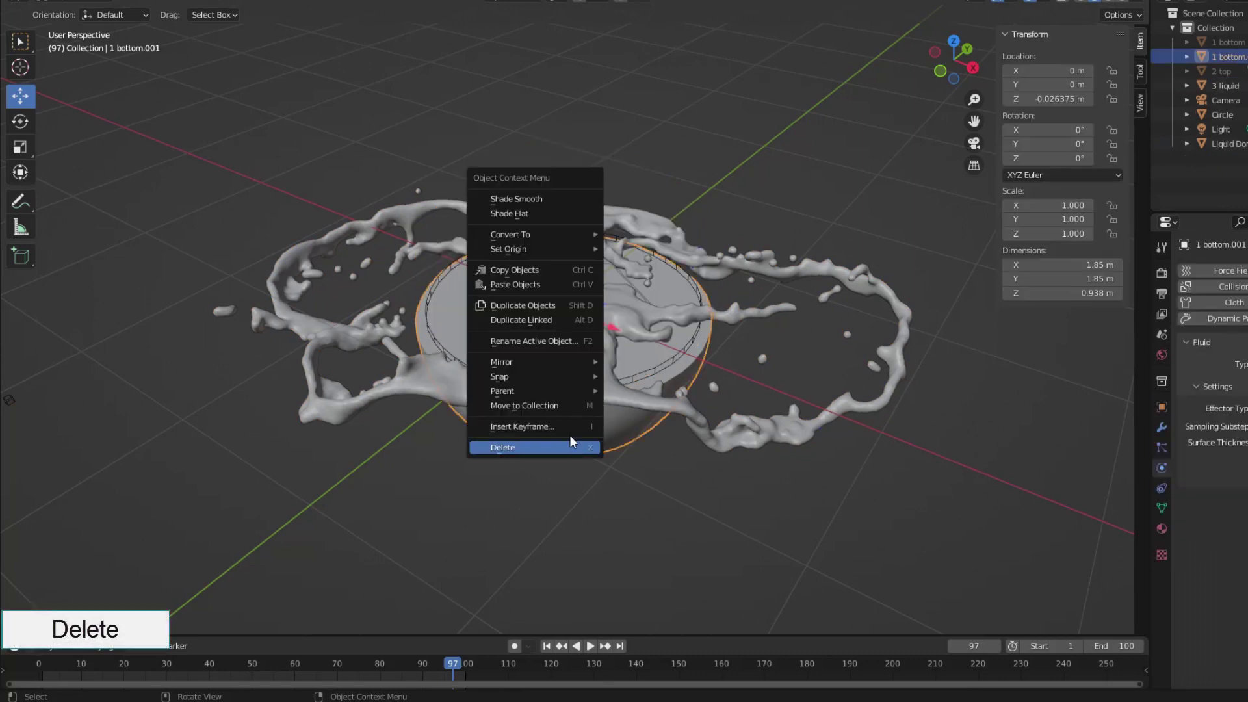
pyautogui.click(530, 447)
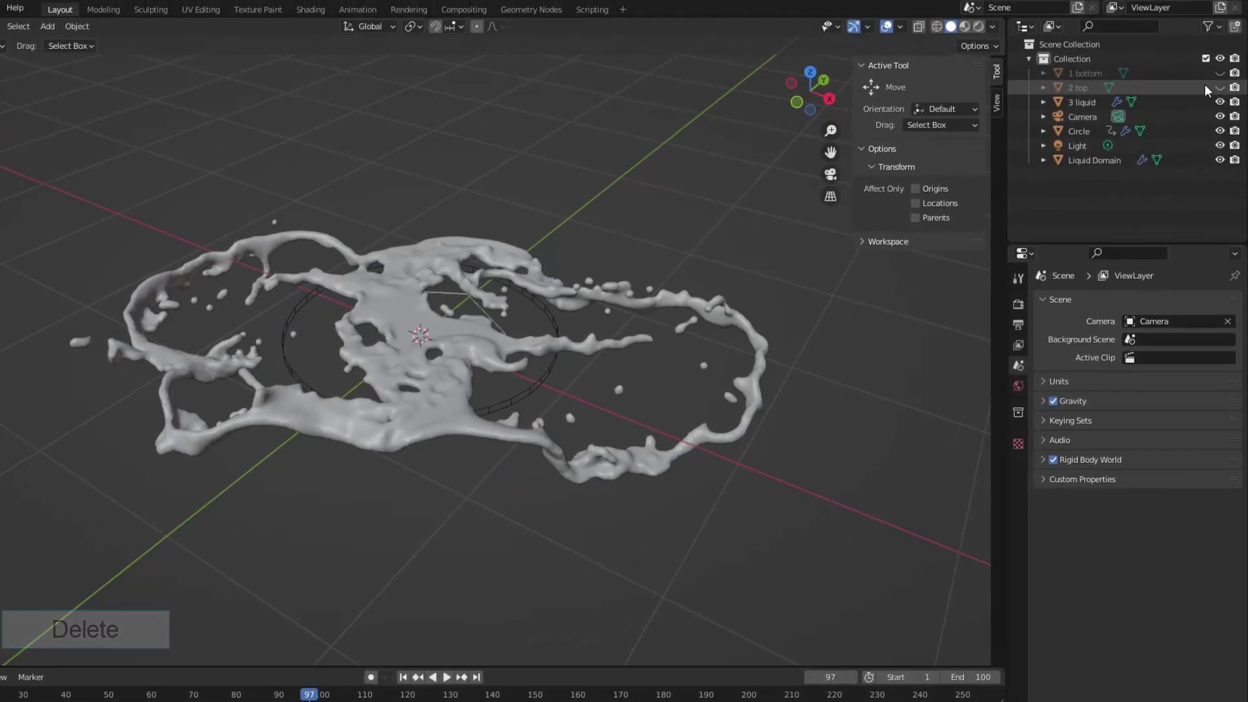
# Step: Unhide '2 top' and '1 bottom', exclude the Circle from renders, and scrub back to an early frame
pyautogui.click(1220, 87)
pyautogui.click(1219, 73)
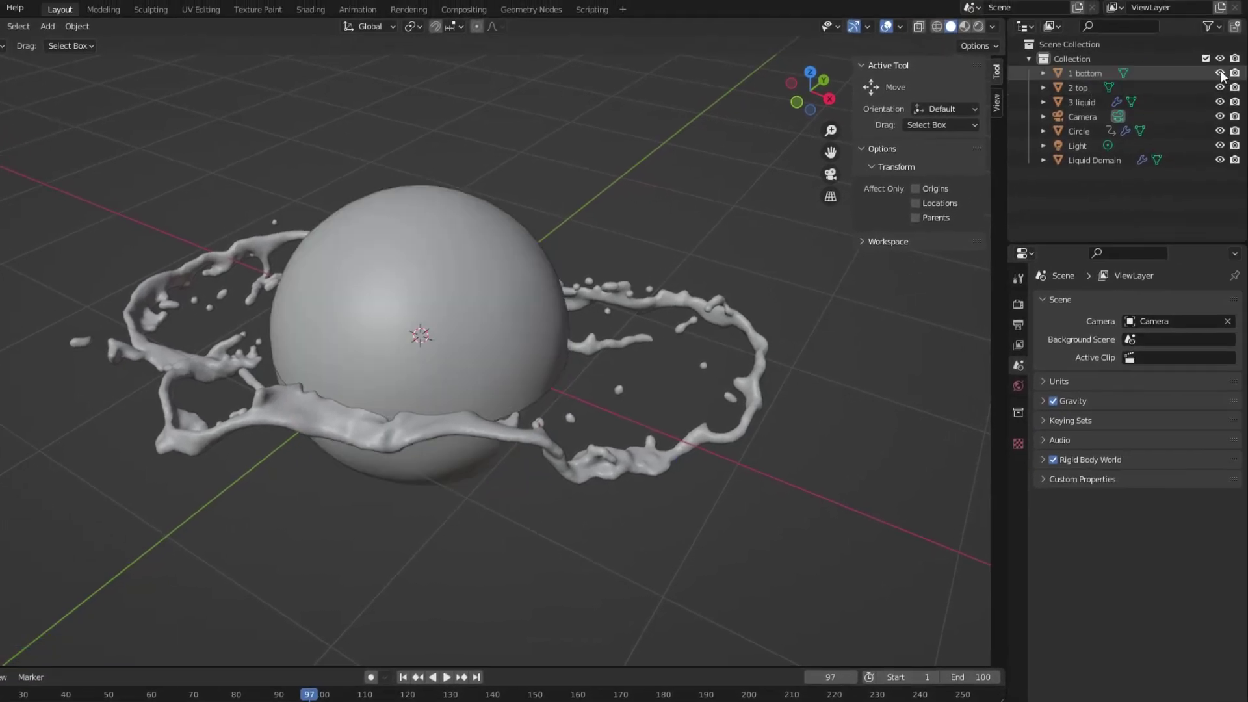
pyautogui.click(1080, 133)
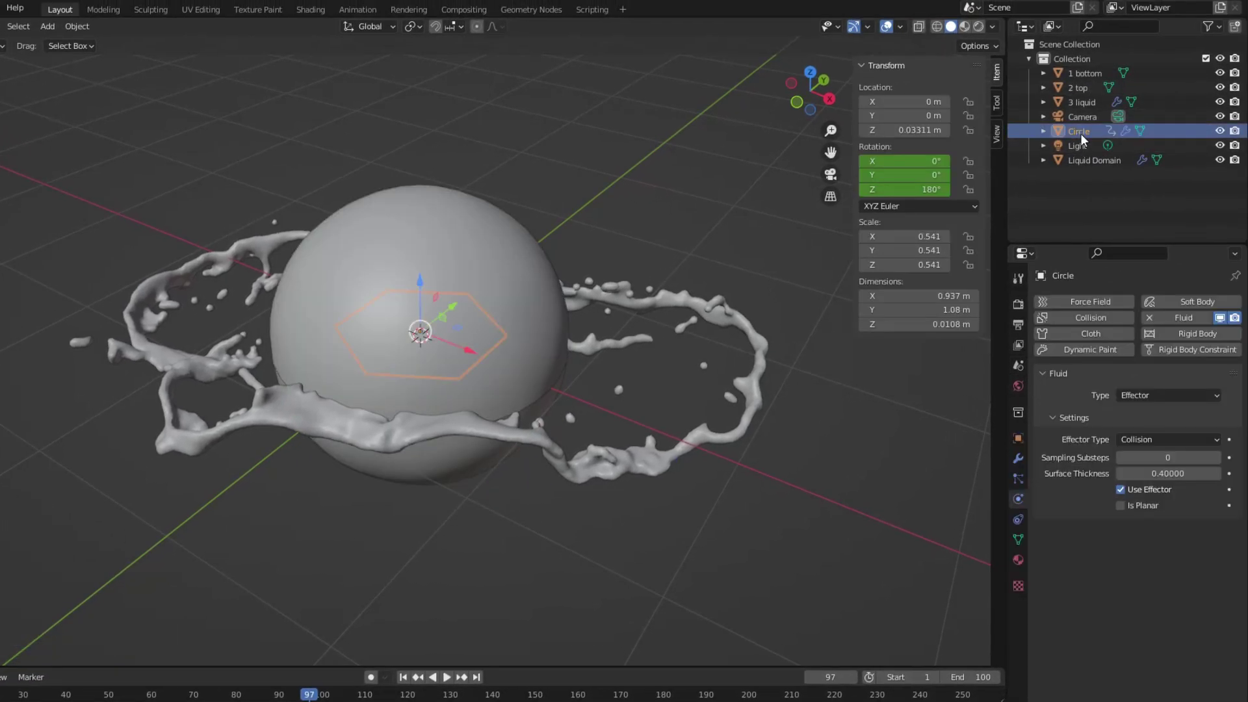
pyautogui.click(1234, 131)
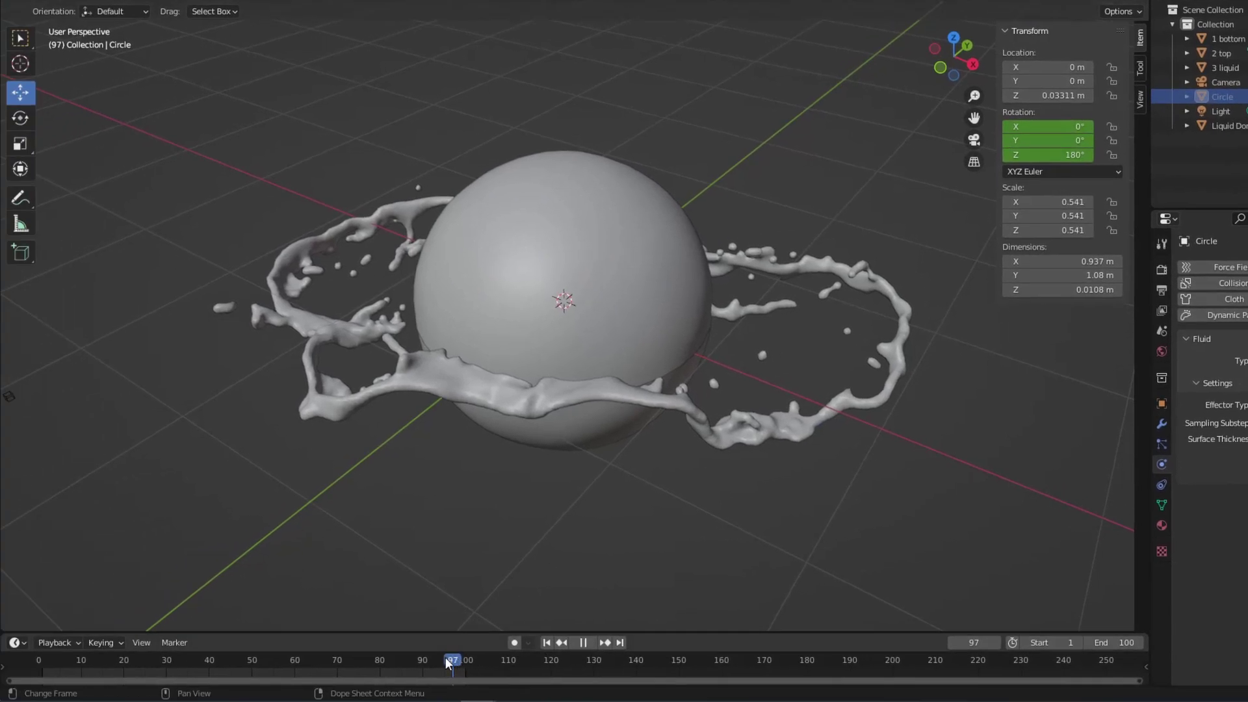
pyautogui.moveTo(427, 658); pyautogui.dragTo(190, 669)
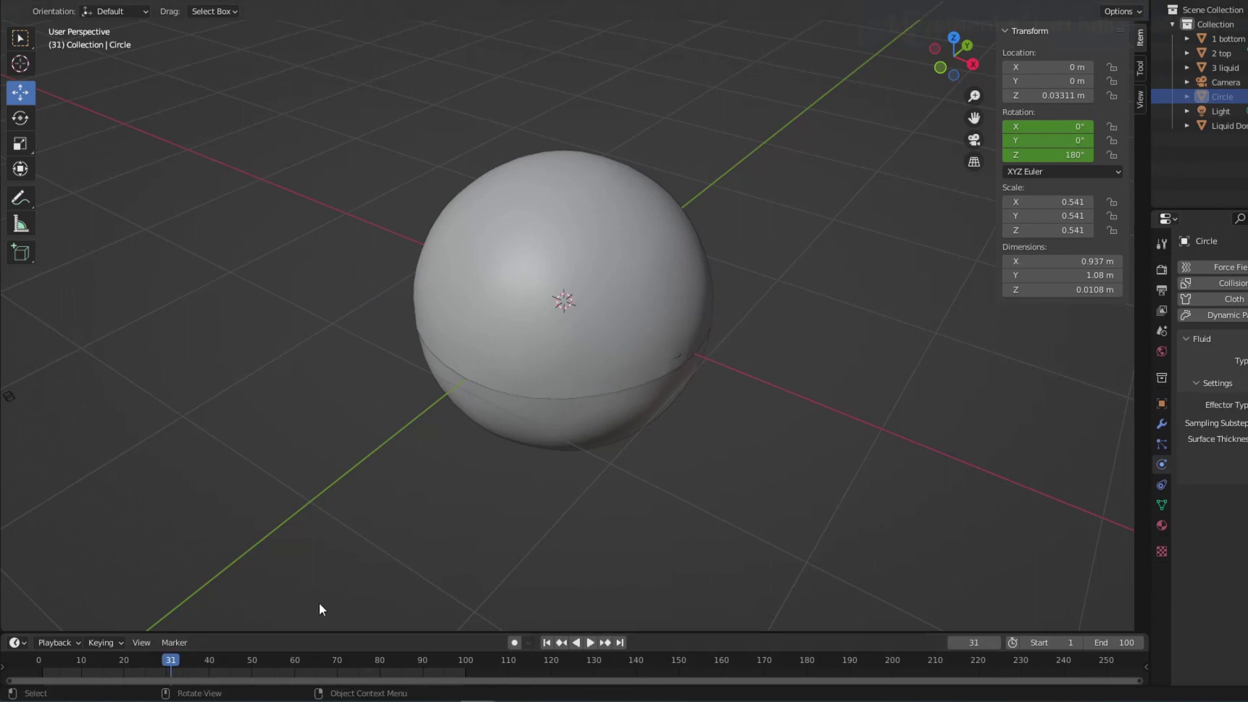
# Step: In front view, raise both original fruit halves together to Z 0.087355 m at frame 35
pyautogui.press('KP_1')
pyautogui.press('KP_1')
pyautogui.click(642, 355)
pyautogui.keyDown('shift'); pyautogui.click(599, 210); pyautogui.keyUp('shift')
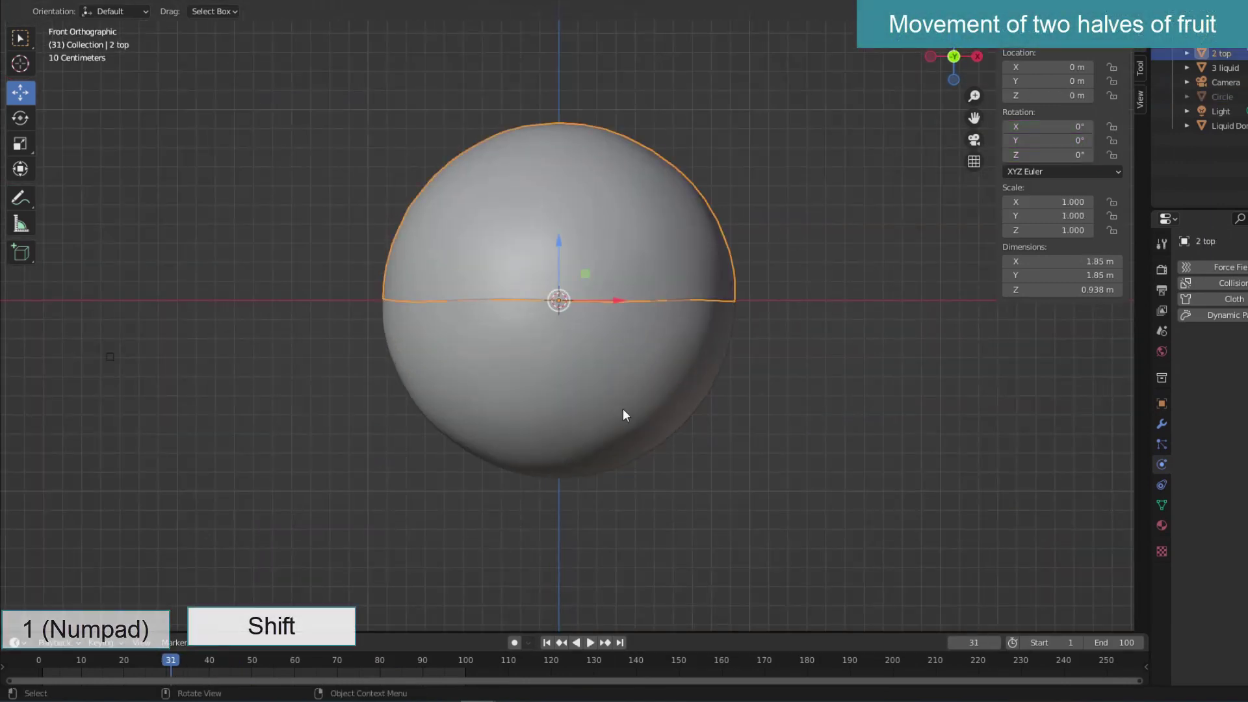
pyautogui.keyDown('shift'); pyautogui.click(623, 408); pyautogui.keyUp('shift')
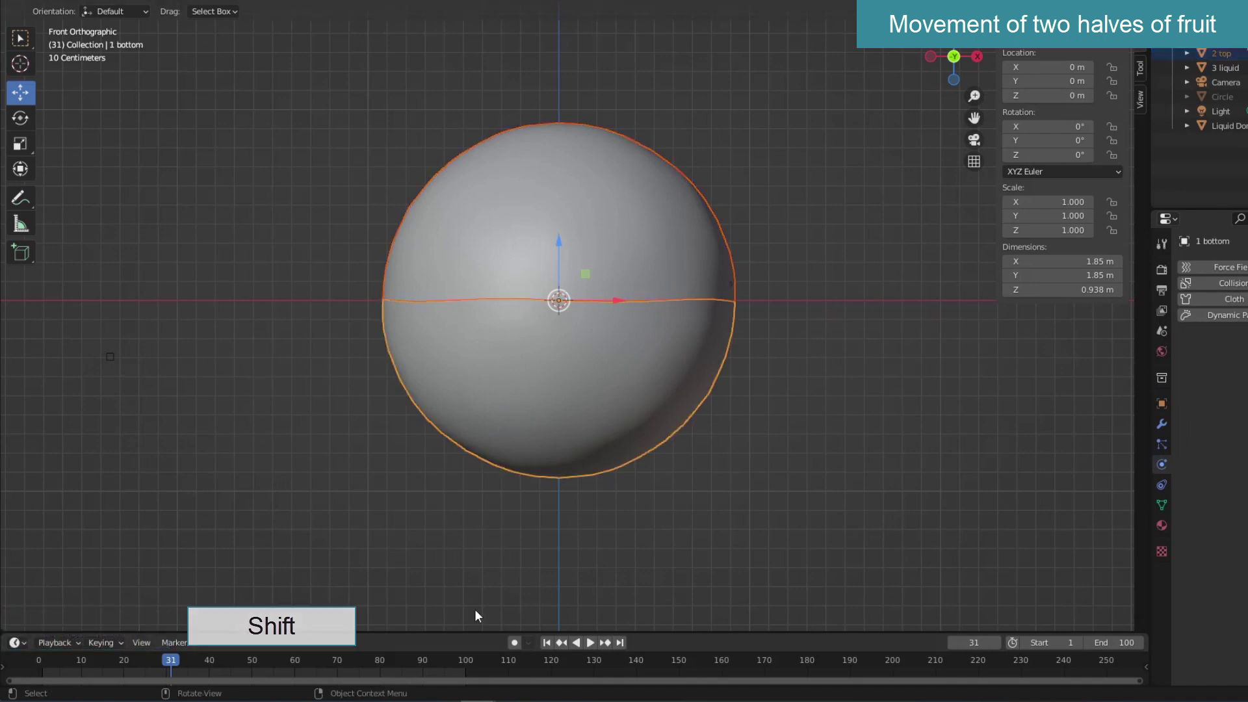
pyautogui.click(997, 642)
pyautogui.click(997, 643)
pyautogui.click(996, 642)
pyautogui.click(996, 642)
pyautogui.moveTo(564, 244); pyautogui.dragTo(559, 222)
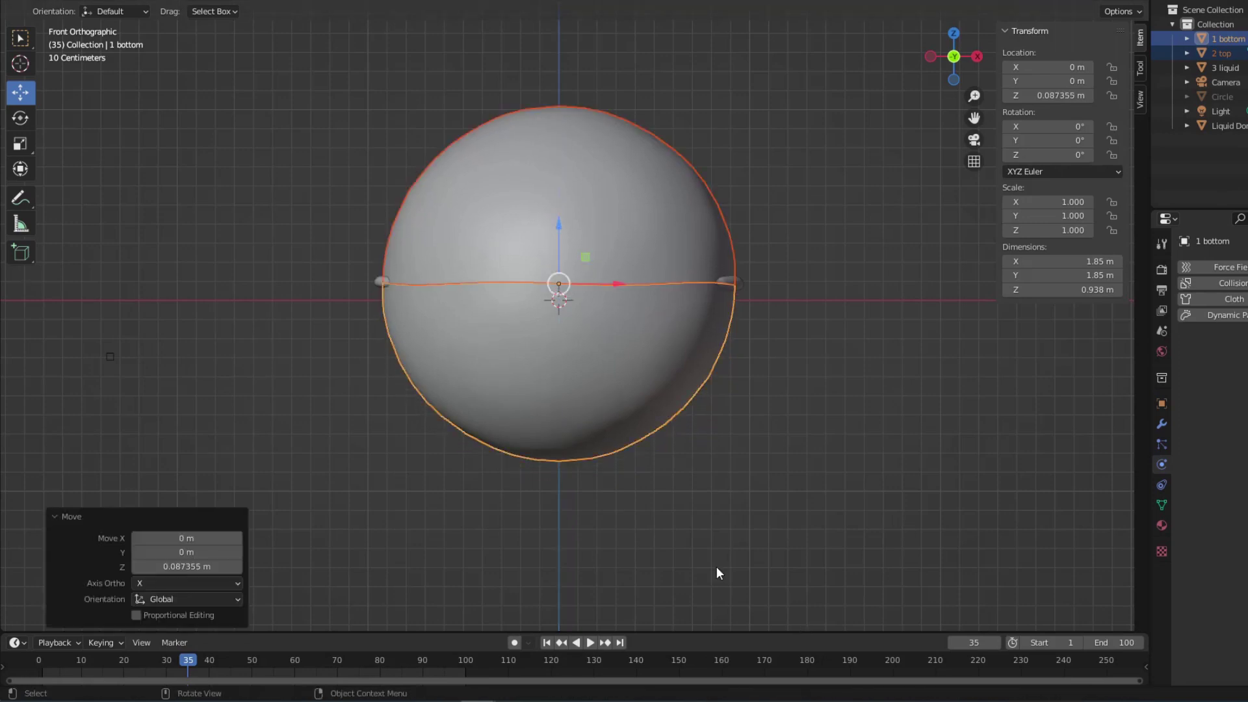
pyautogui.click(592, 392)
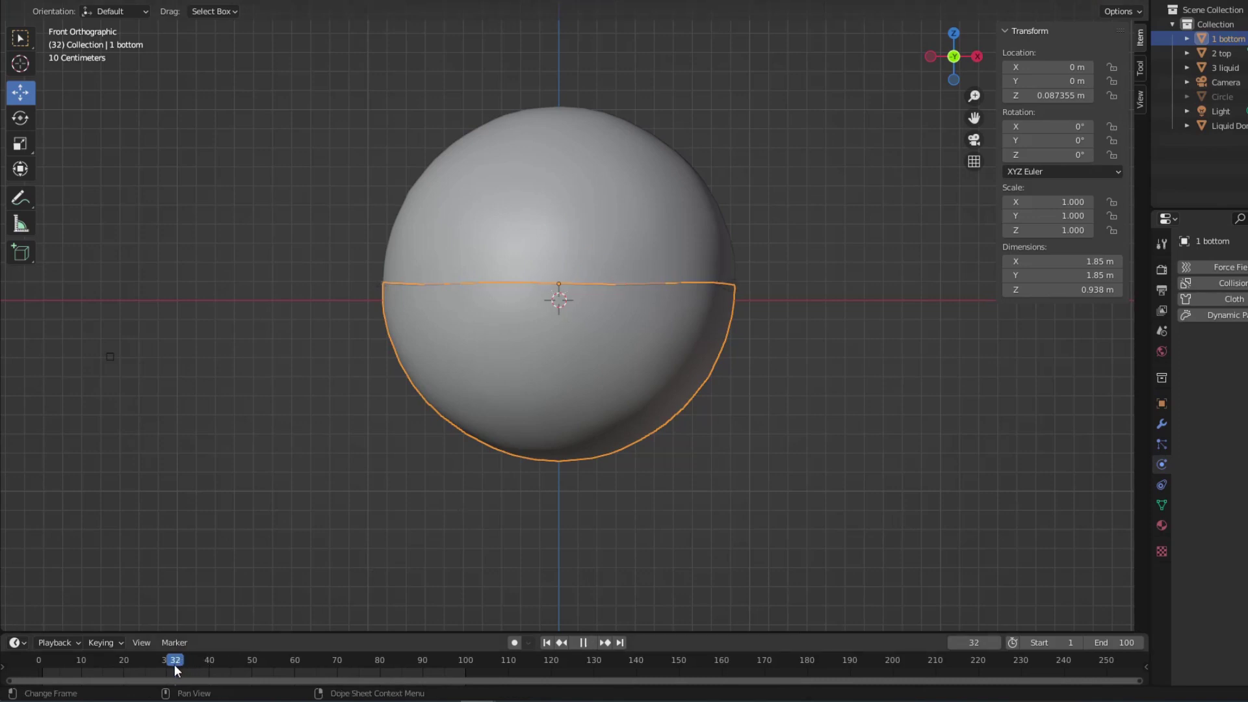
# Step: At frame 31, keyframe the bottom half's location and the top half's location and rotation
pyautogui.moveTo(171, 666); pyautogui.dragTo(171, 667)
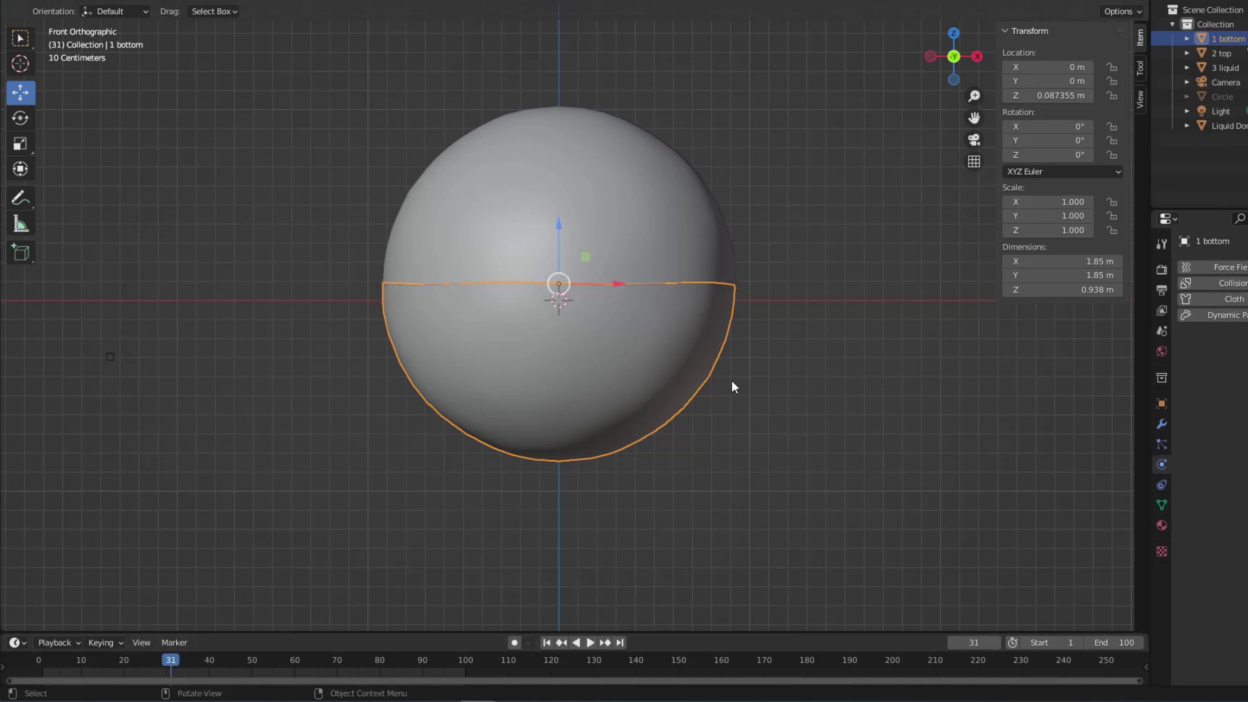
pyautogui.rightClick(1061, 96)
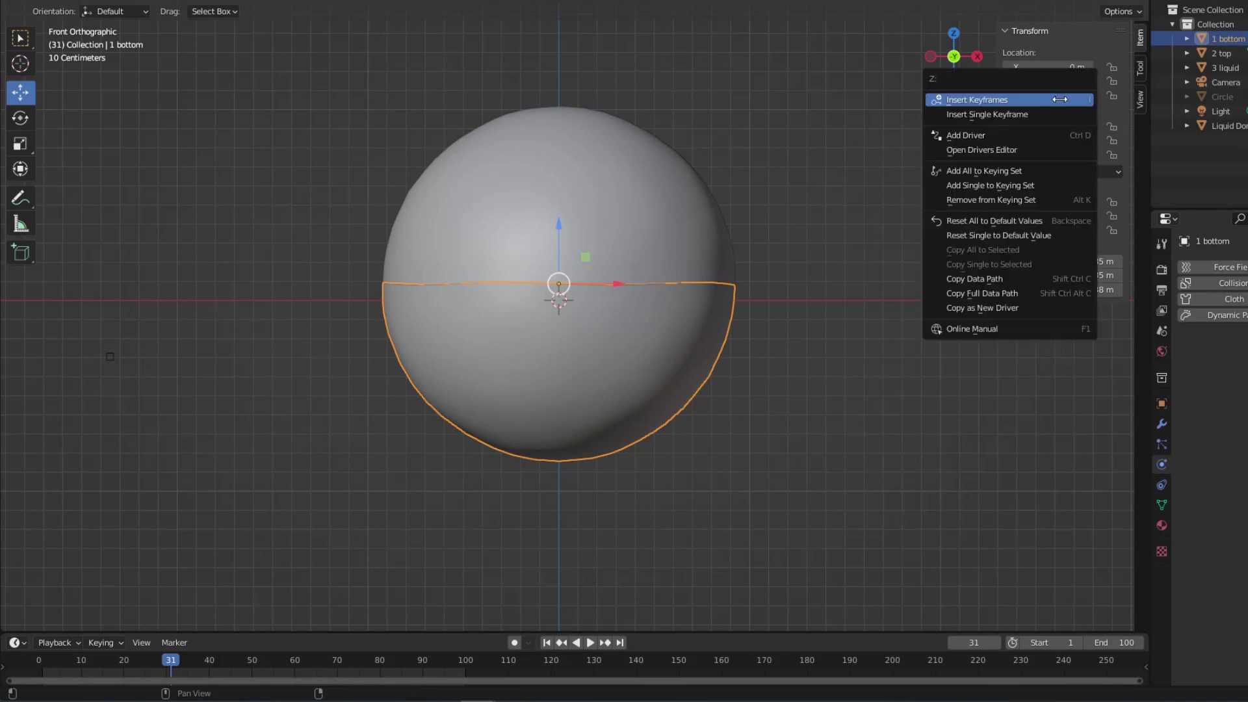
pyautogui.click(1050, 99)
pyautogui.click(626, 199)
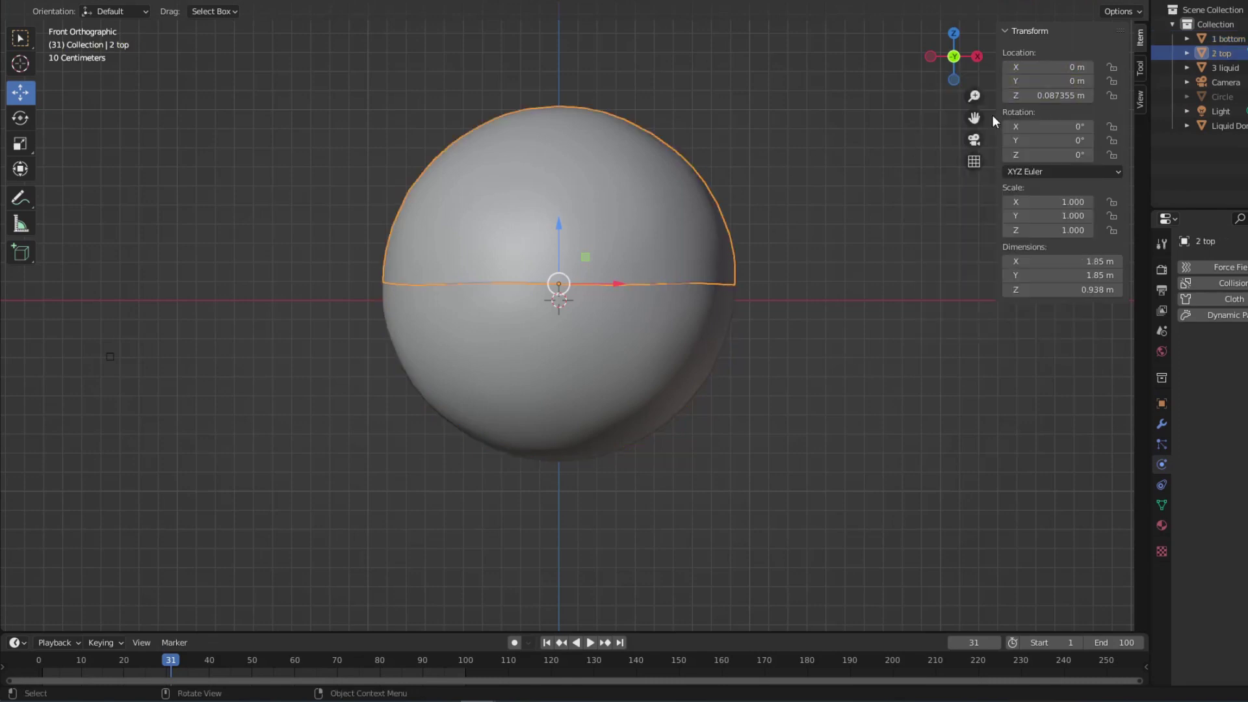
pyautogui.rightClick(1053, 95)
pyautogui.click(1046, 94)
pyautogui.rightClick(1059, 140)
pyautogui.click(1060, 140)
# Step: At frame 100, lift '2 top' to Z 0.31144 m and tilt it slightly, including -7.57°
pyautogui.moveTo(200, 662); pyautogui.dragTo(465, 675)
pyautogui.press('space')
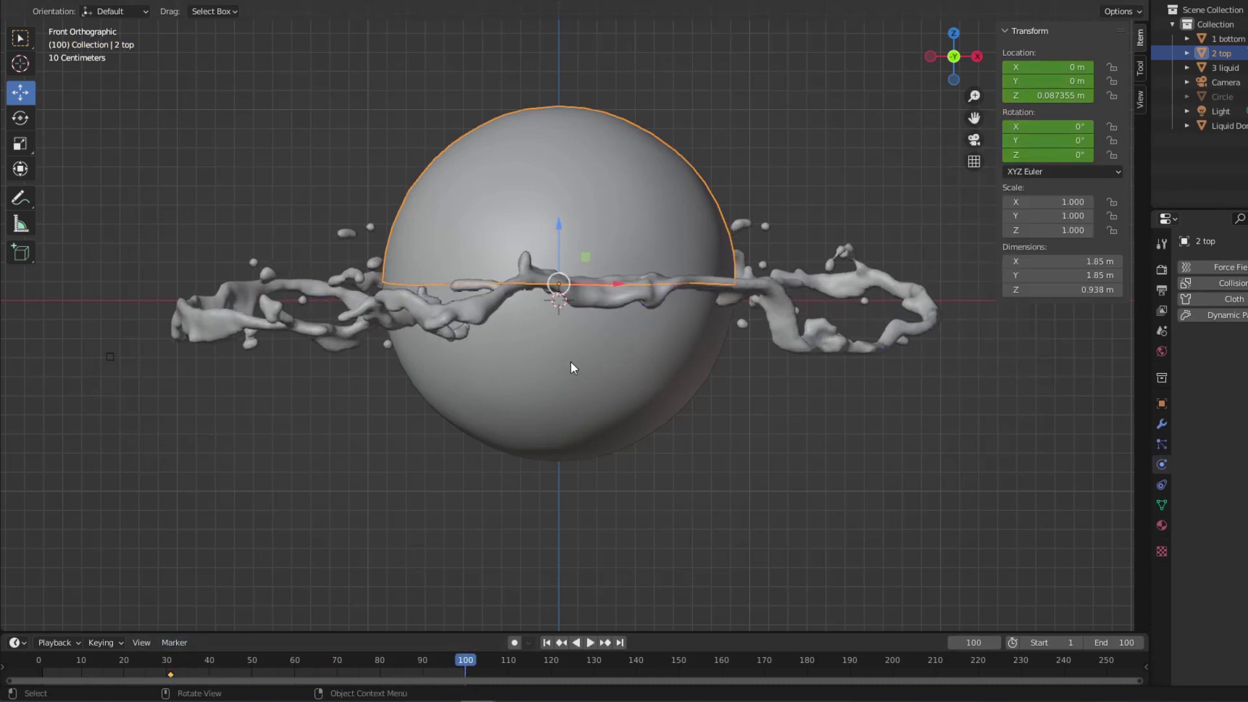
pyautogui.moveTo(566, 228); pyautogui.dragTo(561, 182)
pyautogui.moveTo(801, 232); pyautogui.dragTo(795, 328, button='middle')
pyautogui.press('r')
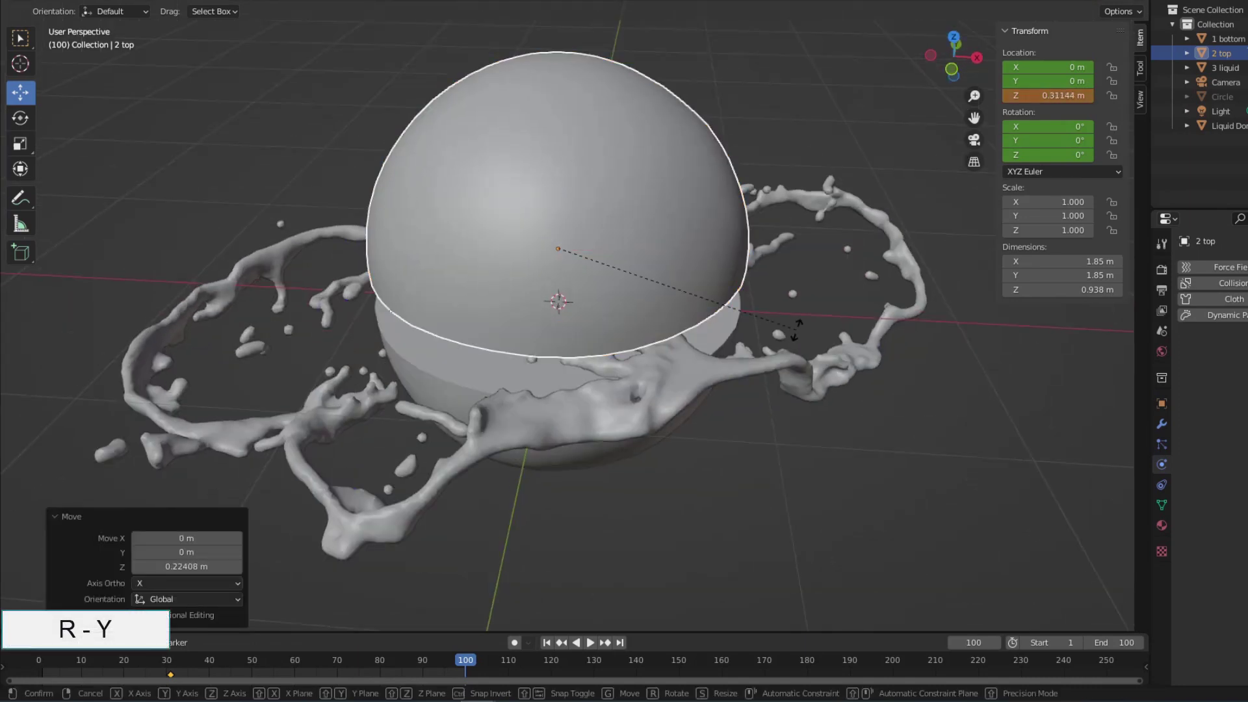
pyautogui.click(790, 322)
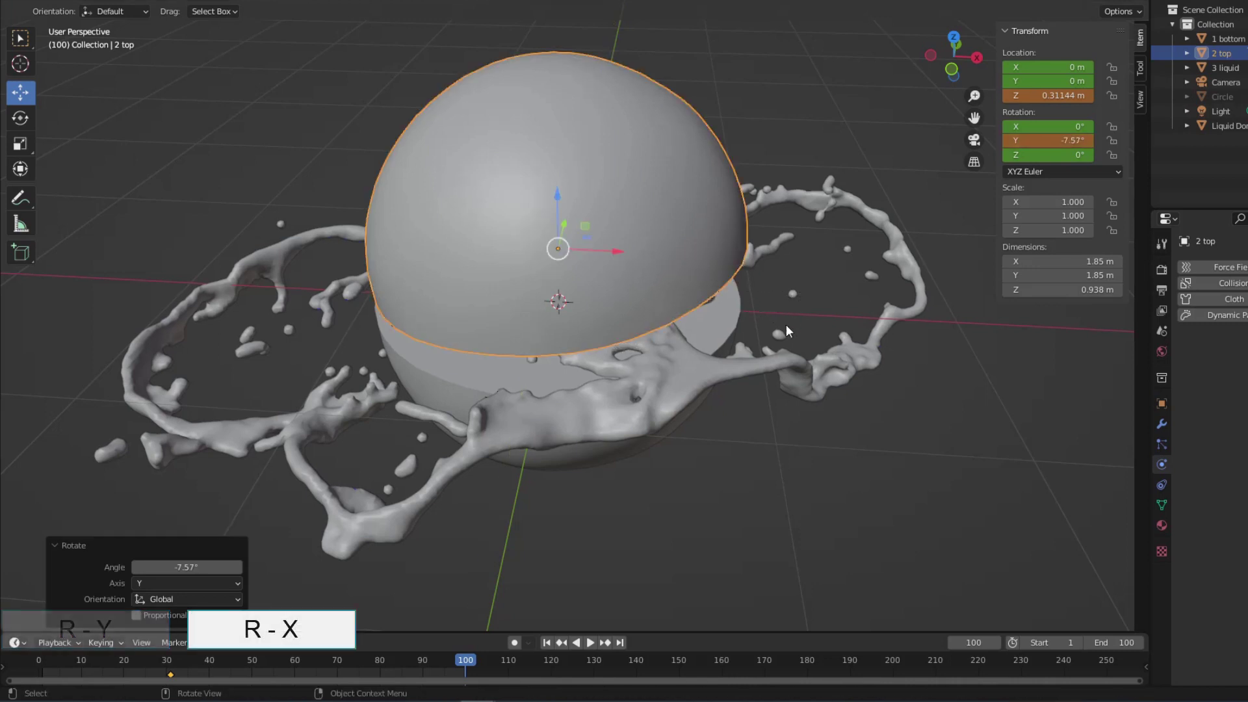
pyautogui.press('r')
pyautogui.press('x')
pyautogui.click(619, 247)
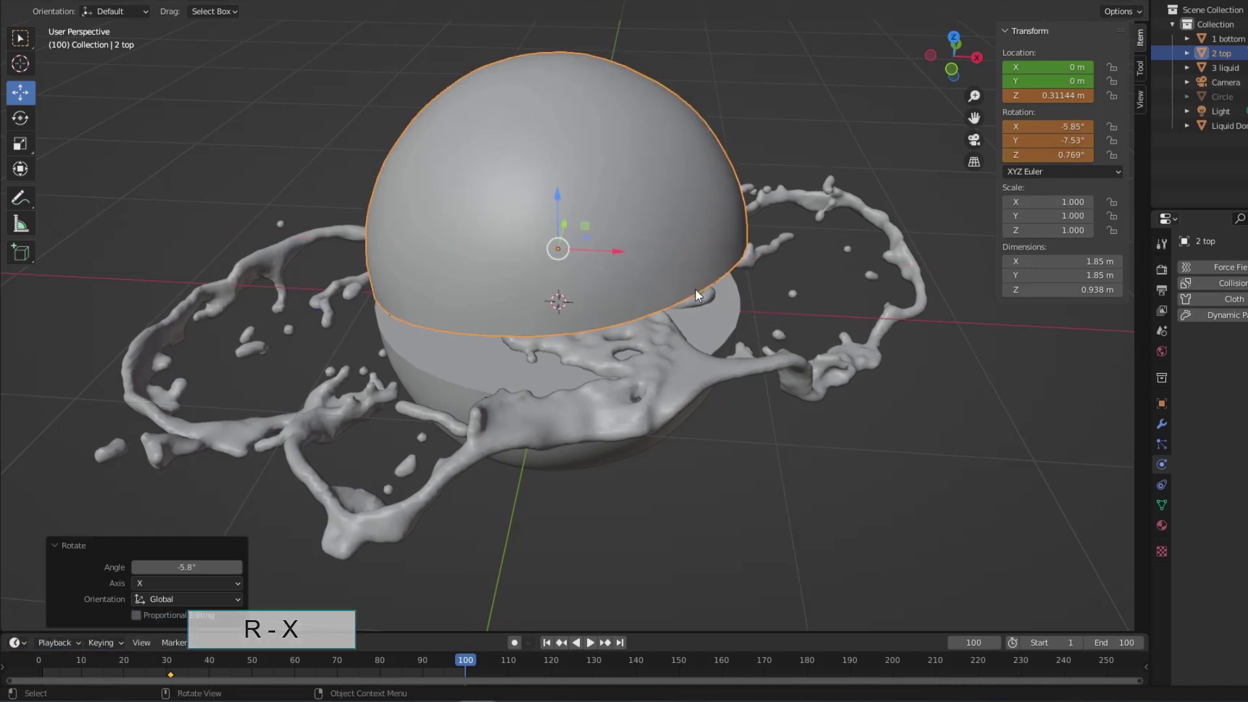
pyautogui.moveTo(619, 247); pyautogui.dragTo(697, 329, button='middle')
# Step: Keyframe the top half's location and rotation at frame 100, then play the splash from frame 1
pyautogui.rightClick(1048, 93)
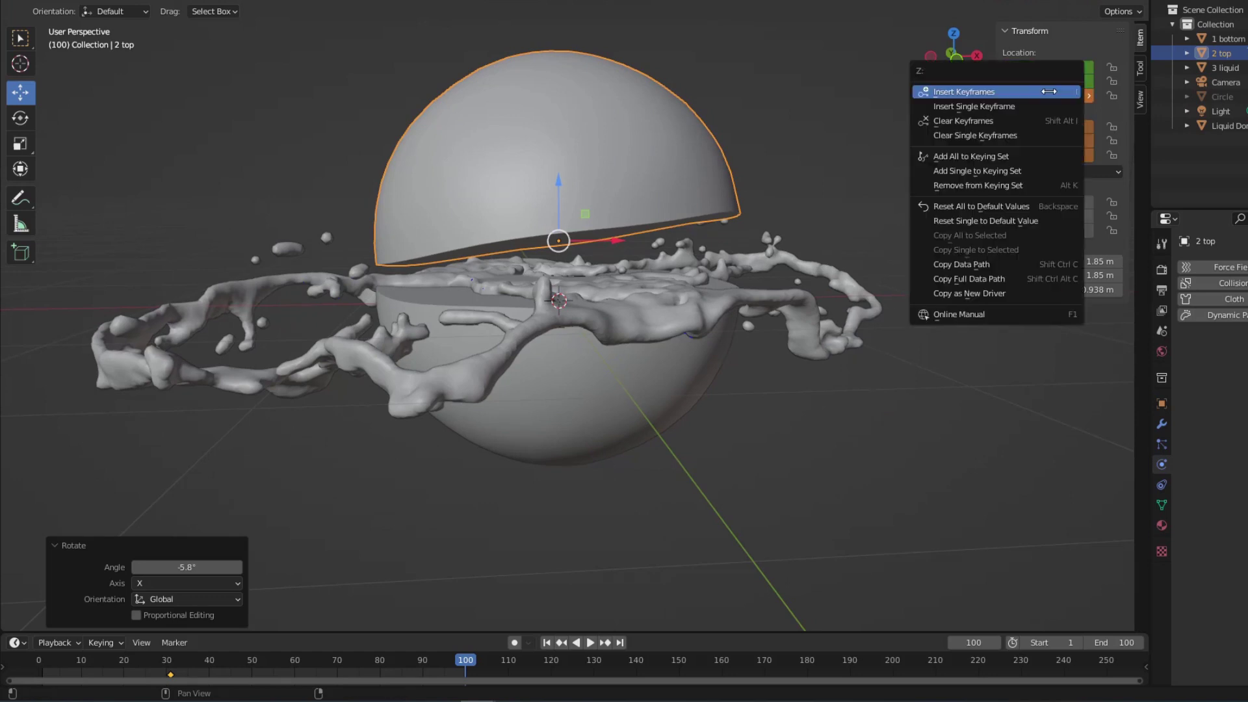
pyautogui.click(1034, 92)
pyautogui.rightClick(1044, 148)
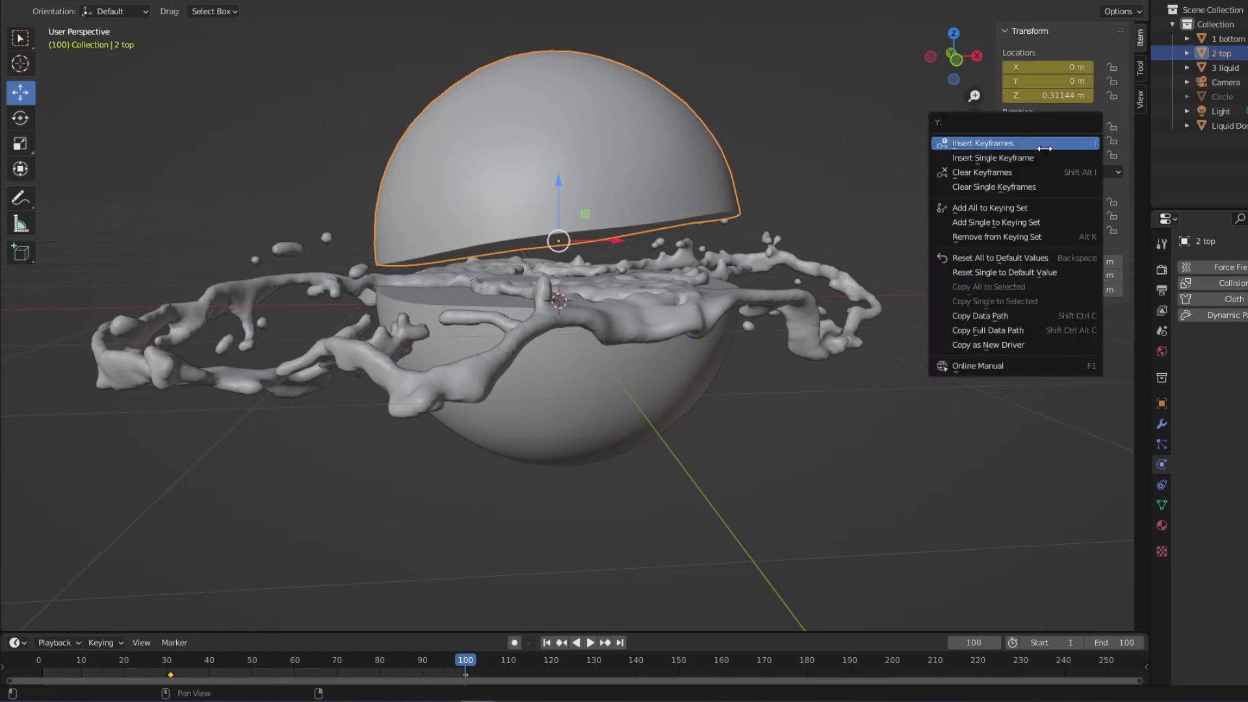
pyautogui.click(999, 143)
pyautogui.click(548, 643)
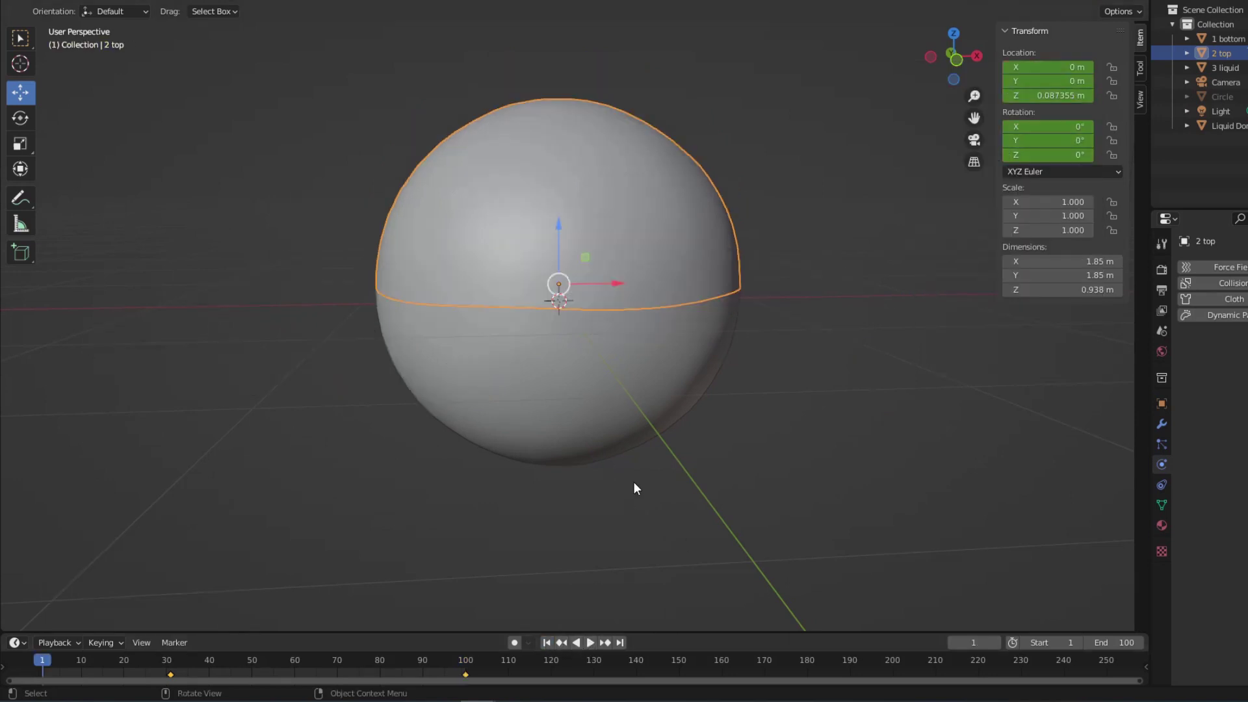
pyautogui.press('space')
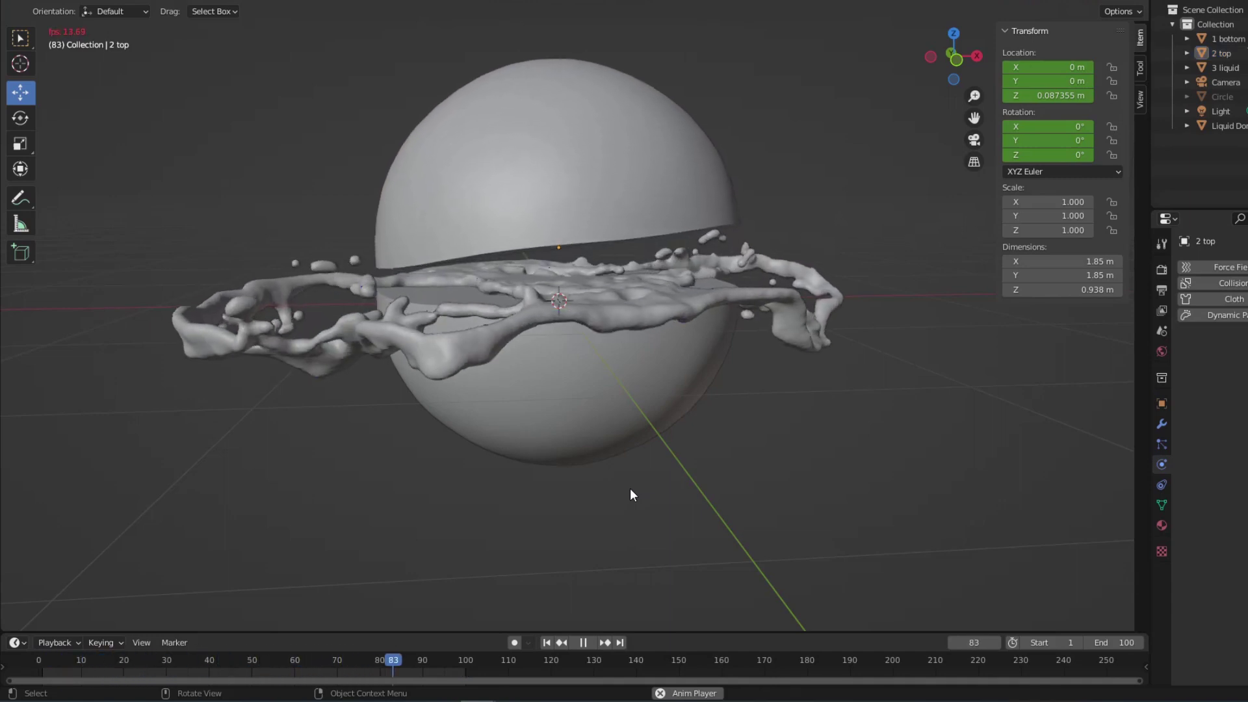
pyautogui.press('space')
pyautogui.moveTo(786, 396); pyautogui.dragTo(743, 462, button='middle')
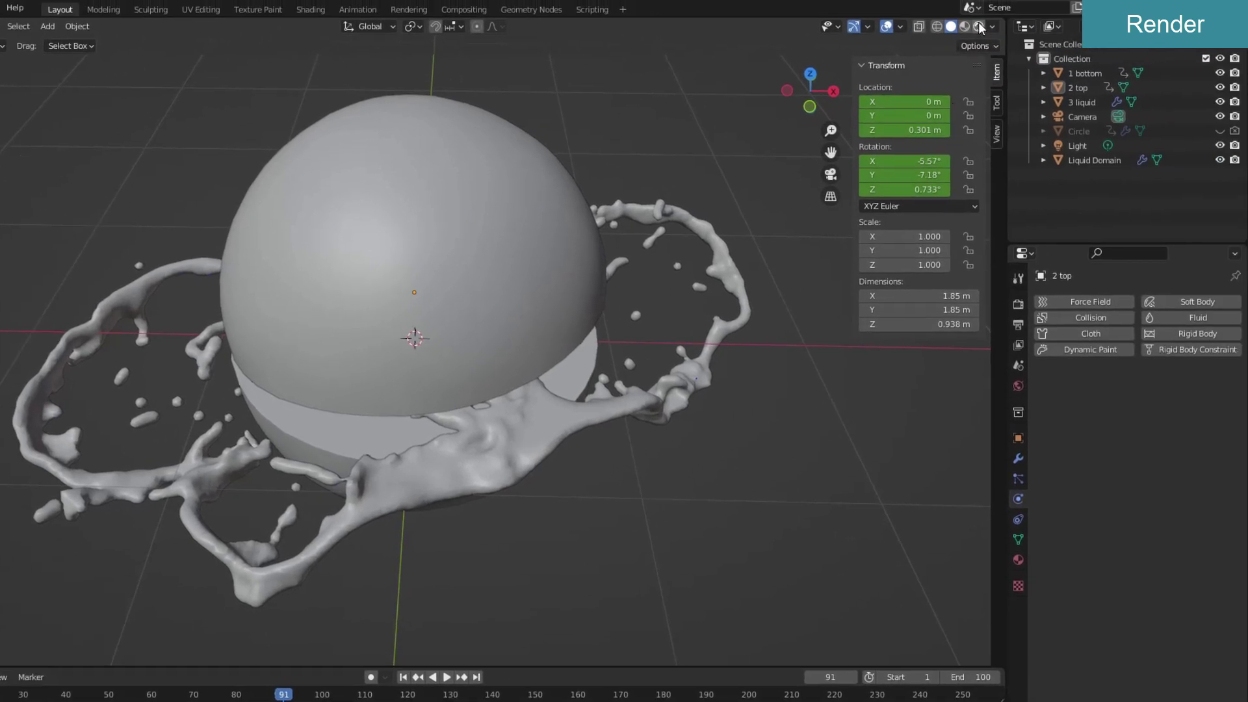
# Step: Switch to rendered shading and light the world with the cayley_interior_4k HDRI environment texture
pyautogui.click(980, 26)
pyautogui.click(1018, 305)
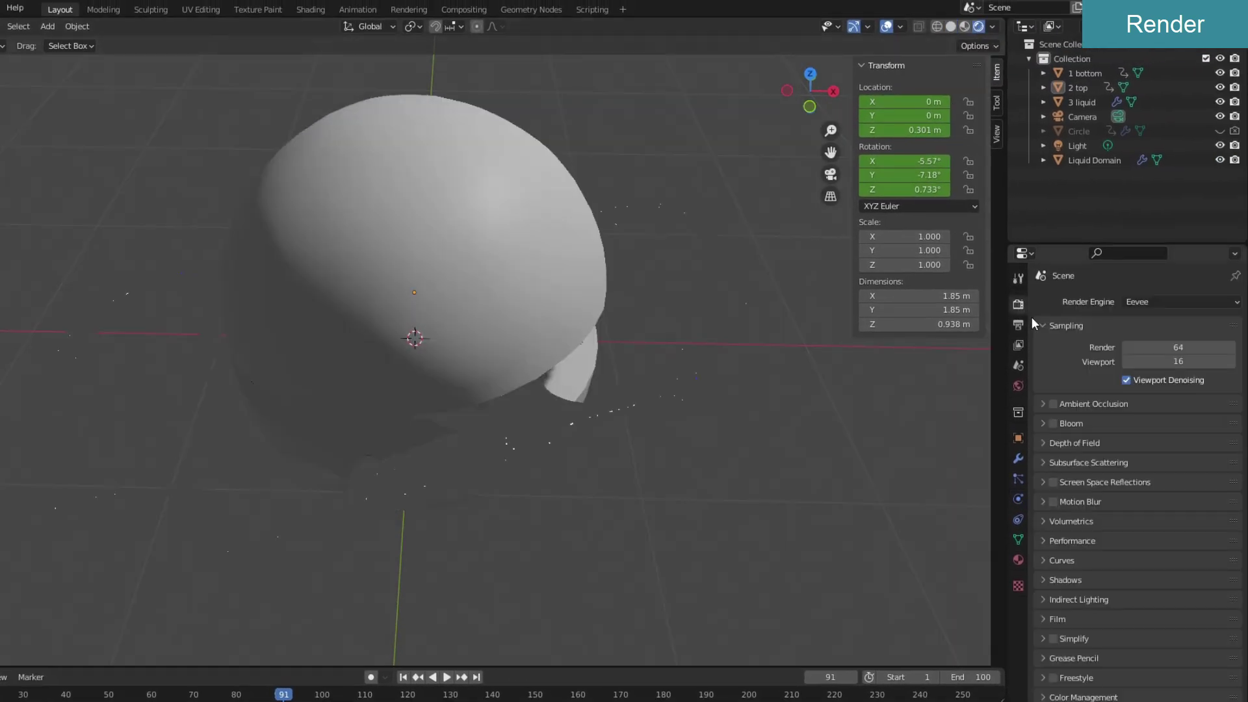
pyautogui.click(1018, 386)
pyautogui.click(1122, 399)
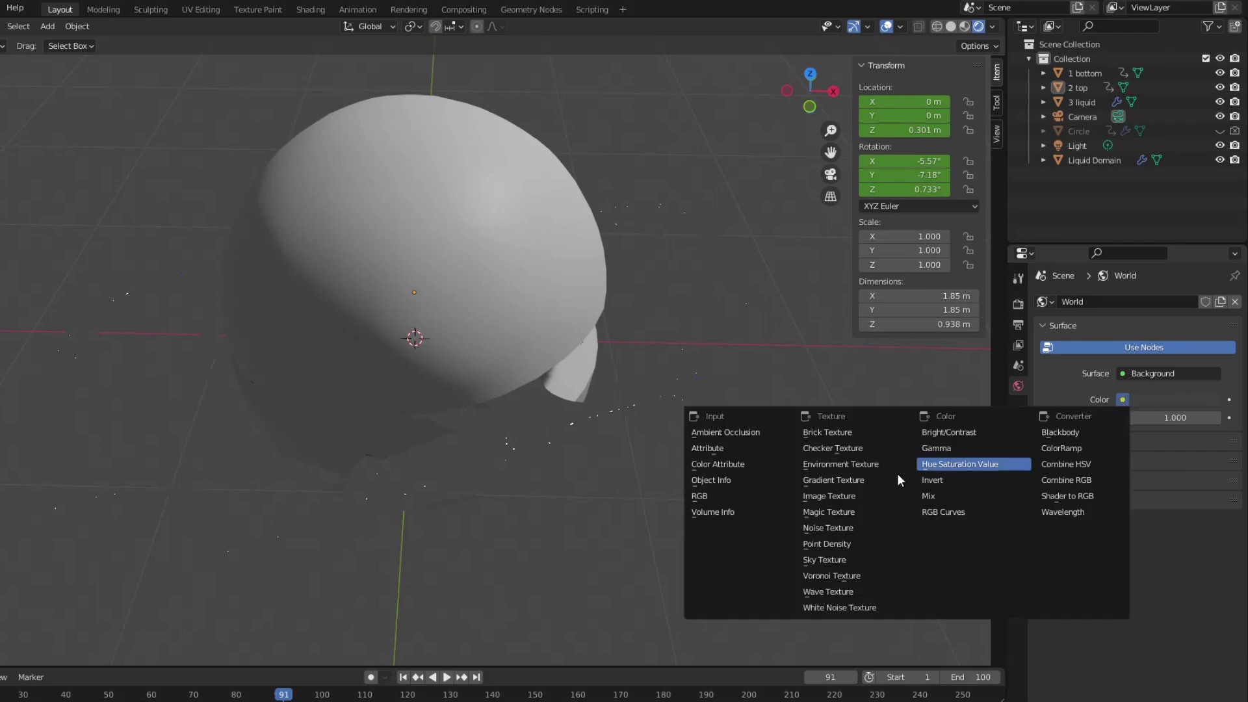
pyautogui.click(852, 466)
pyautogui.click(1187, 419)
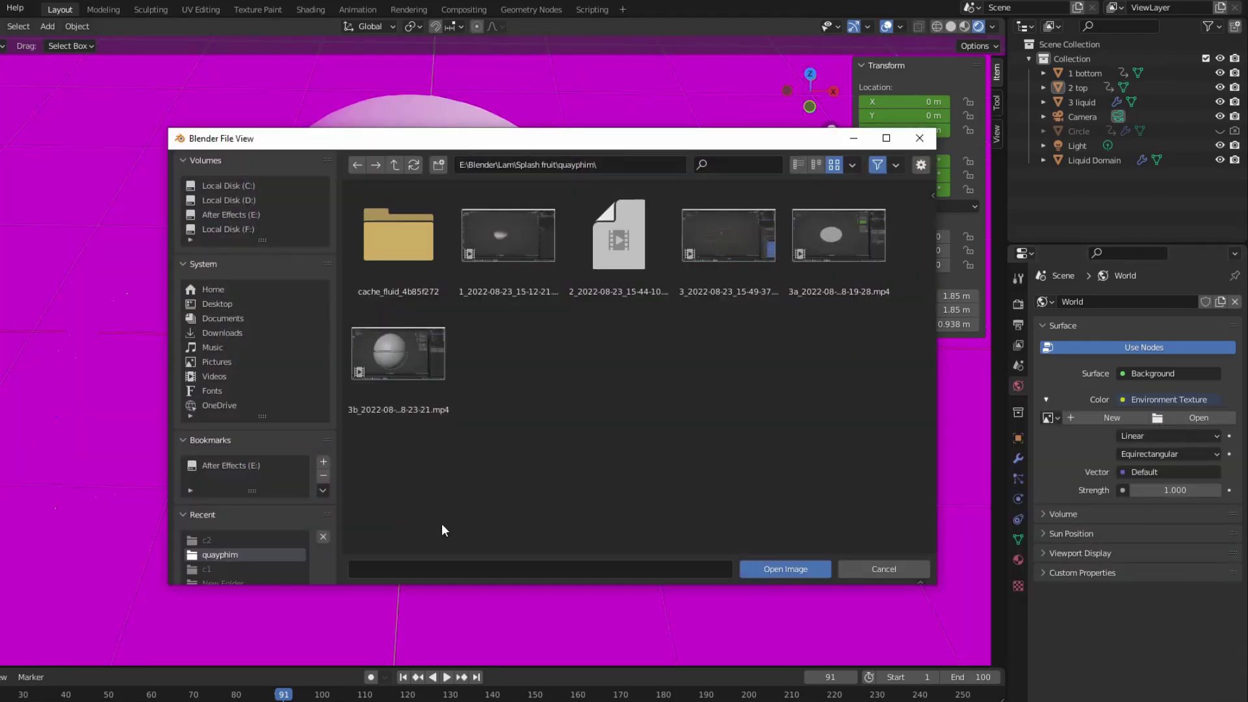
pyautogui.scroll(-4, 286, 513)
pyautogui.click(243, 529)
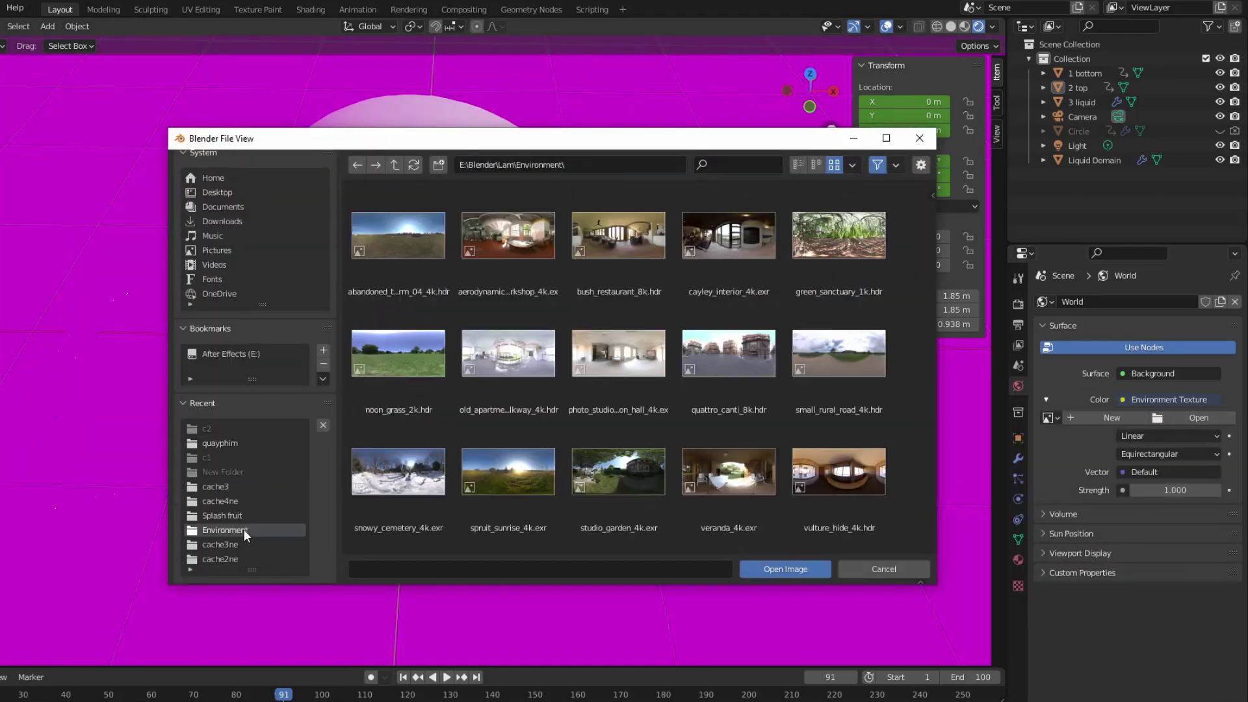
pyautogui.doubleClick(751, 234)
# Step: Enable transparent film and set the render engine to Cycles on GPU Compute
pyautogui.click(1018, 303)
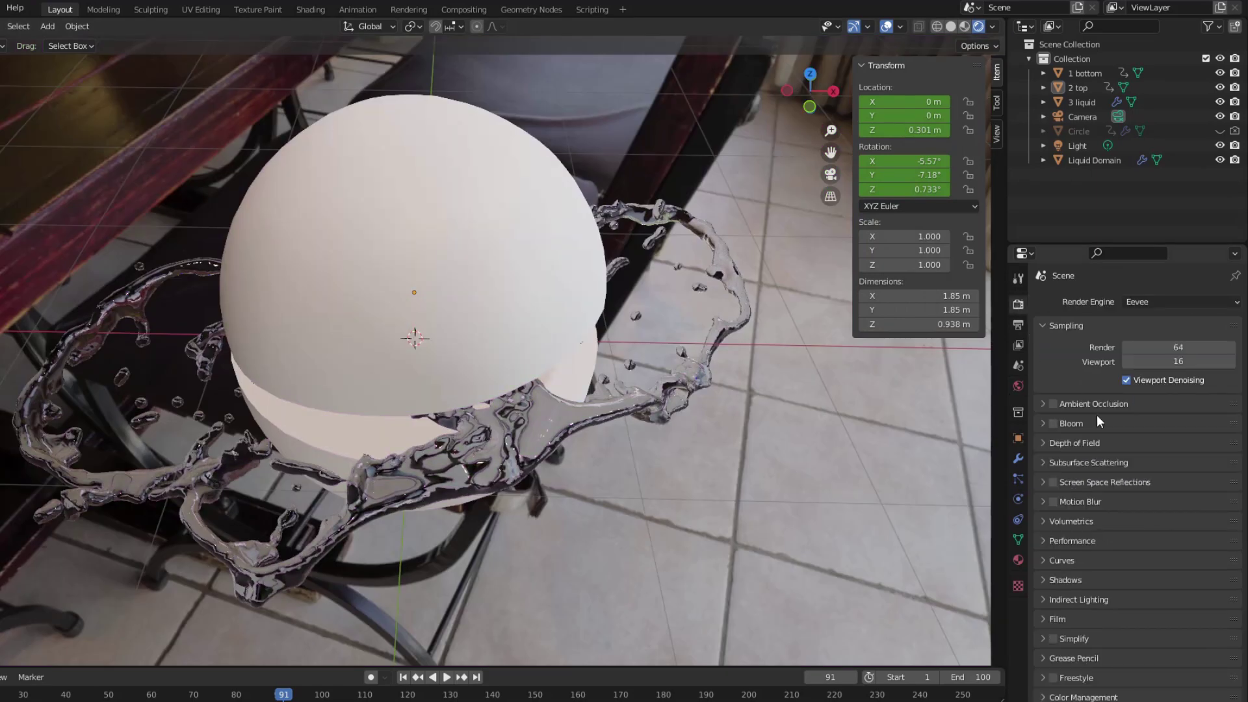
pyautogui.click(1053, 619)
pyautogui.click(1120, 657)
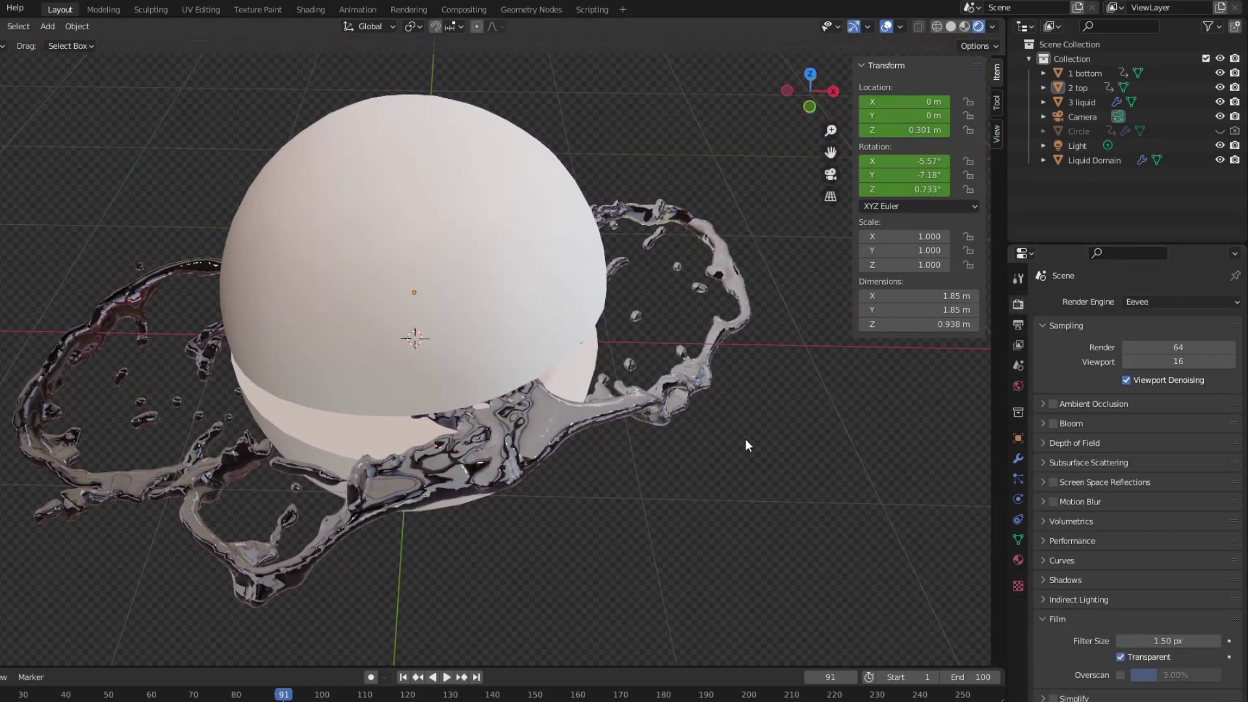
pyautogui.click(1148, 302)
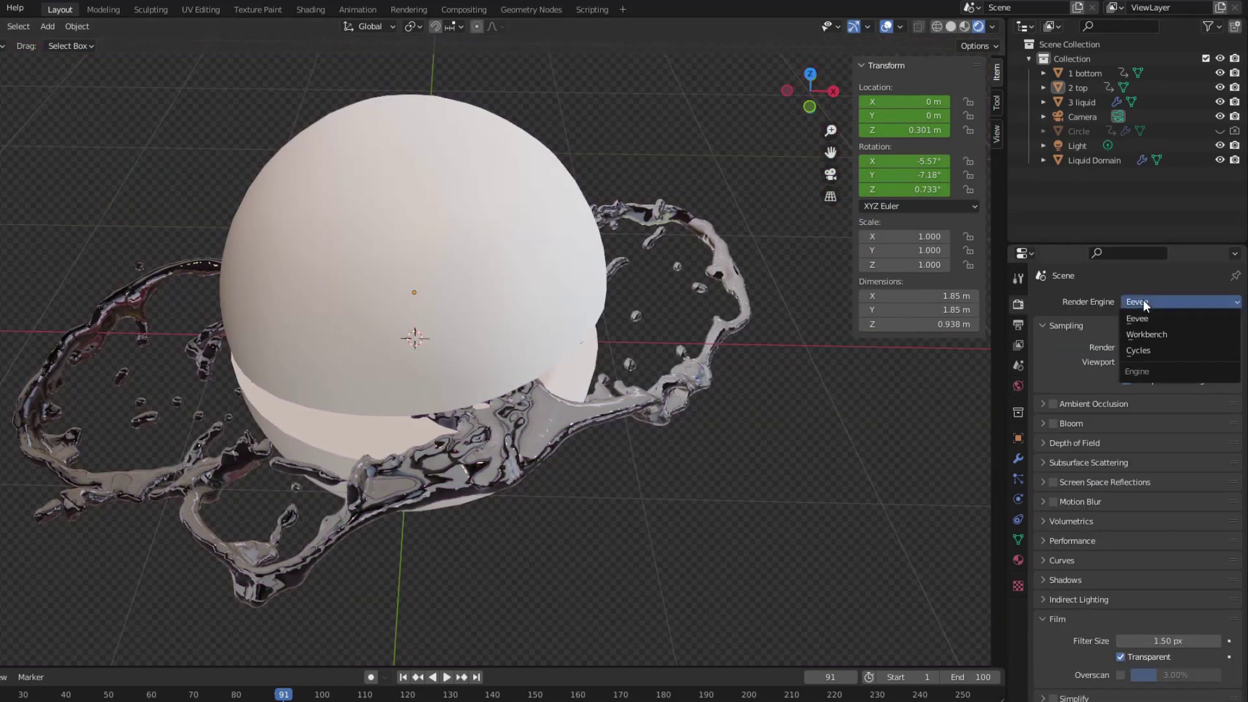
pyautogui.click(1156, 349)
pyautogui.click(1177, 337)
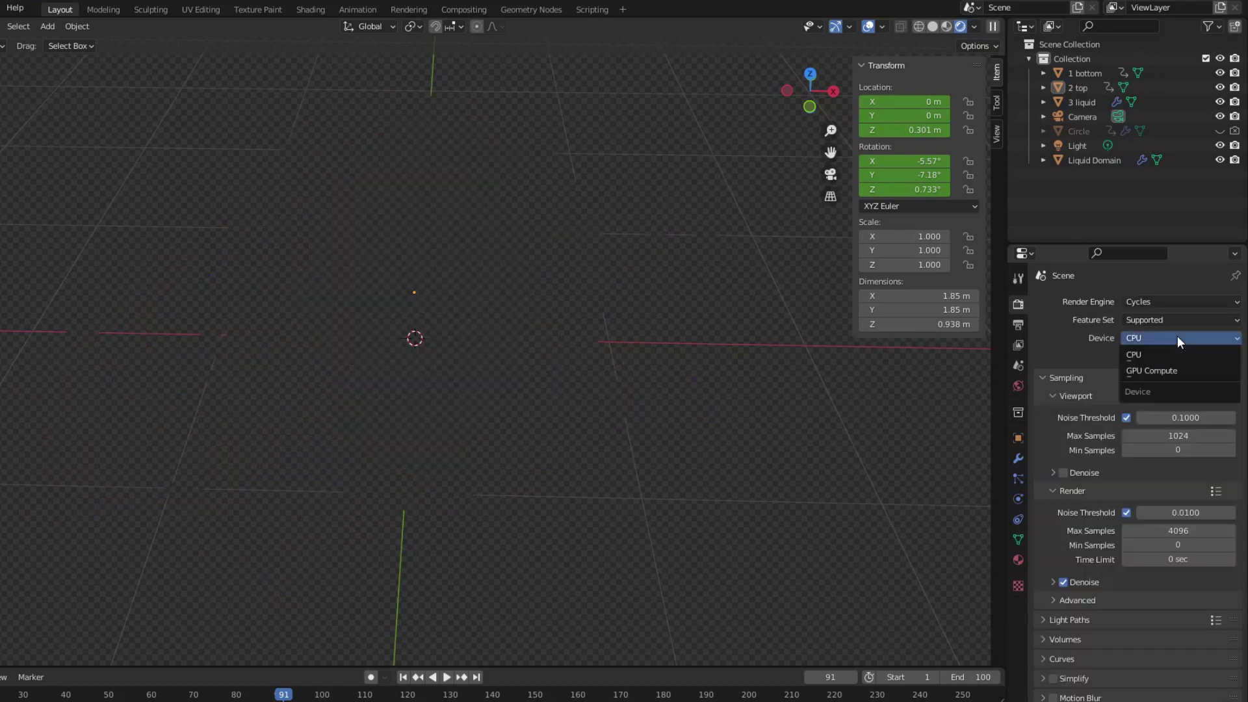
pyautogui.click(1161, 368)
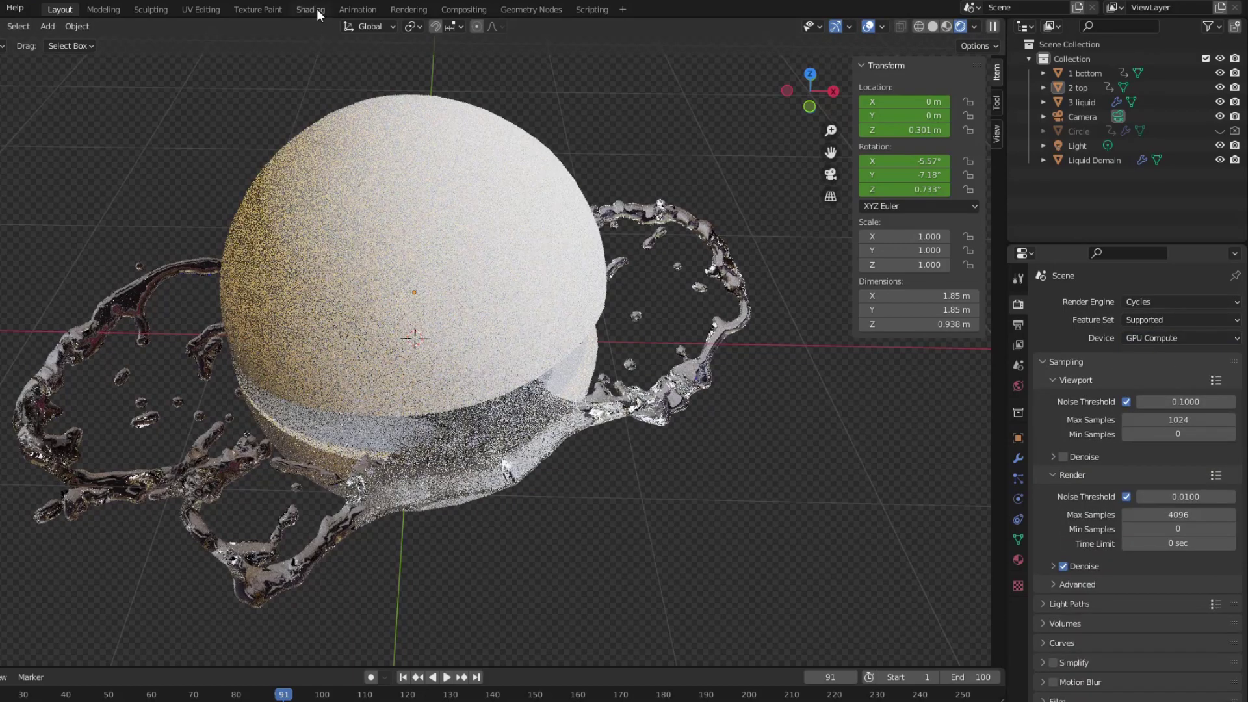
# Step: Select the Liquid Domain in the Shading workspace and preview it with rendered shading
pyautogui.click(317, 9)
pyautogui.click(526, 283)
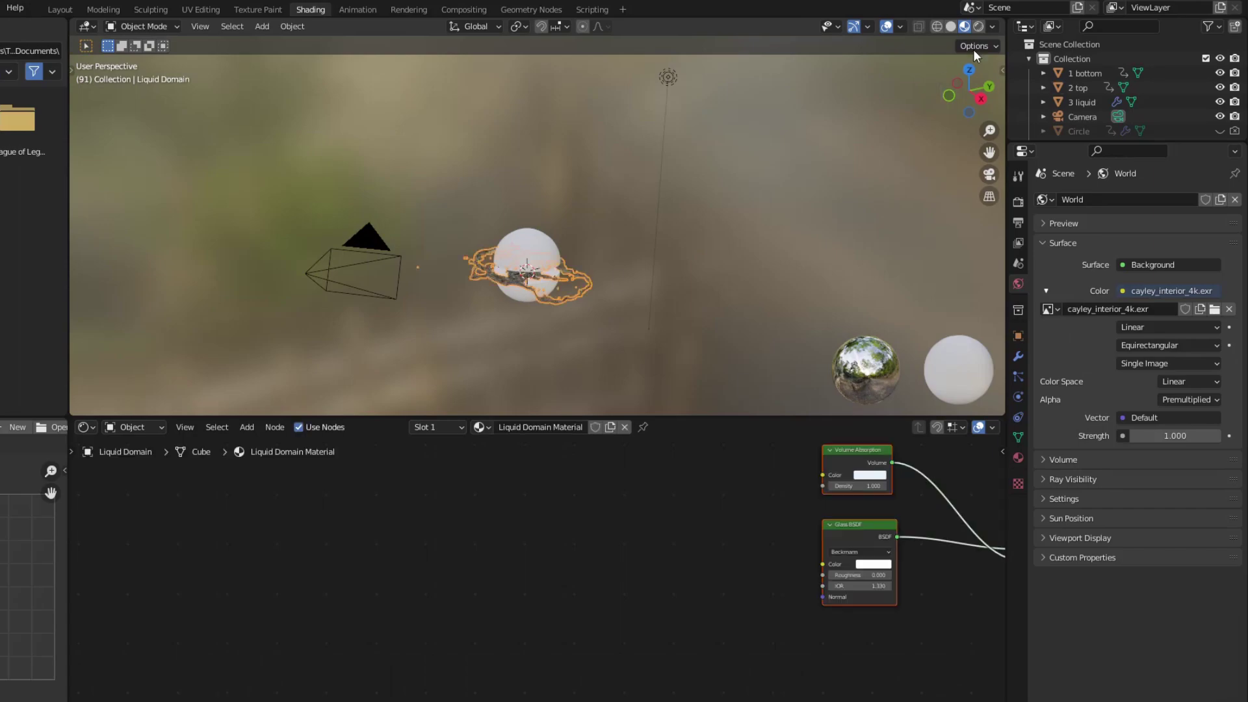
pyautogui.click(978, 26)
pyautogui.scroll(8, 625, 280)
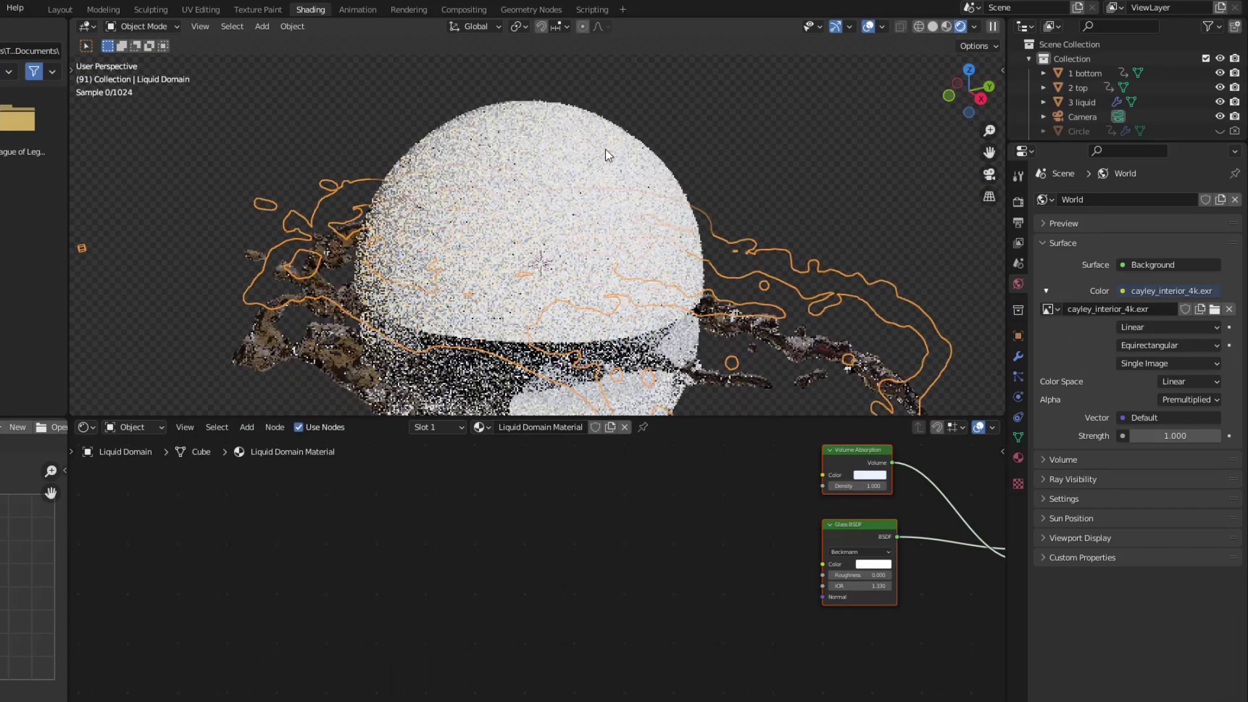
pyautogui.moveTo(607, 155); pyautogui.dragTo(871, 364, button='middle')
pyautogui.click(881, 369)
pyautogui.press('Home')
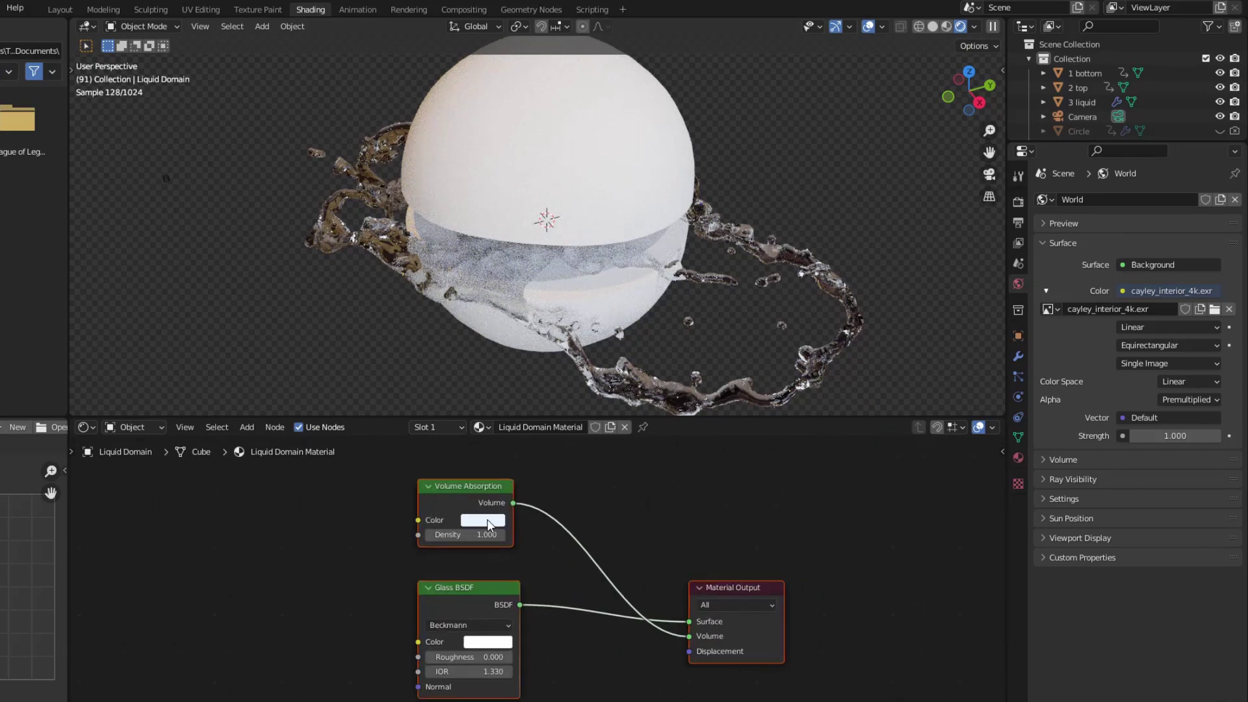
# Step: Set Volume Absorption colour to orange and Glass BSDF colour to yellow-orange
pyautogui.click(490, 524)
pyautogui.click(484, 412)
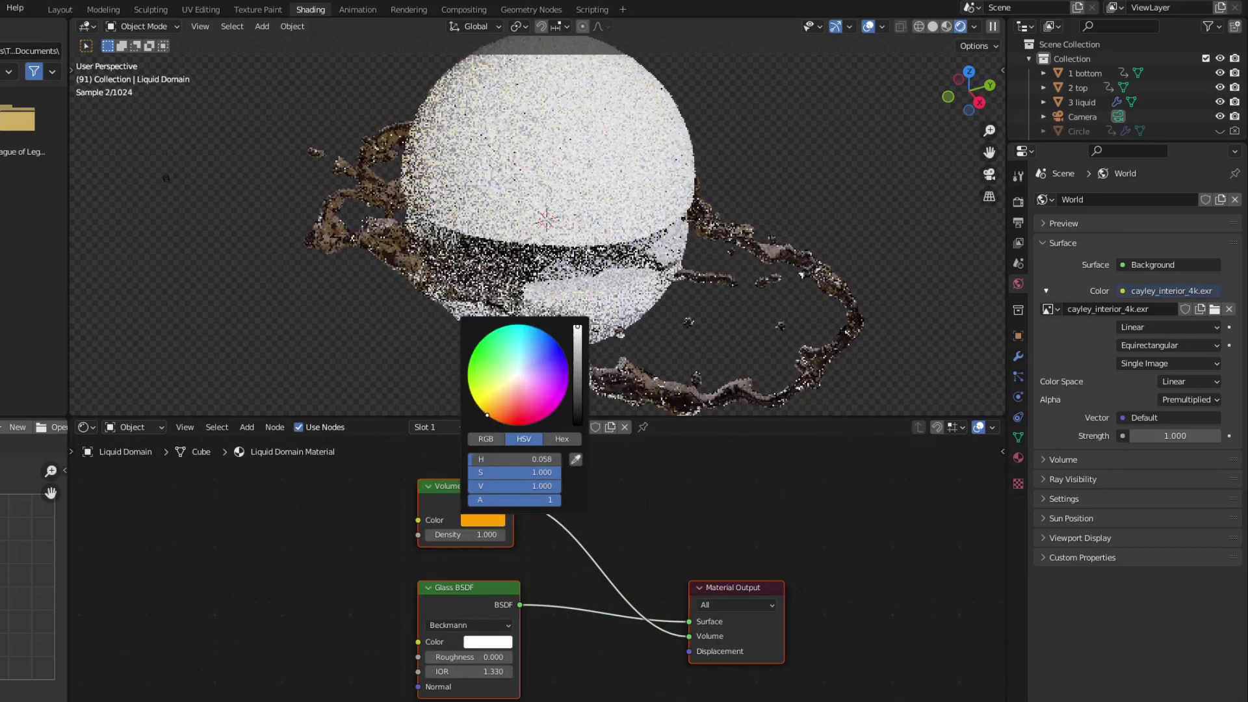
pyautogui.click(488, 641)
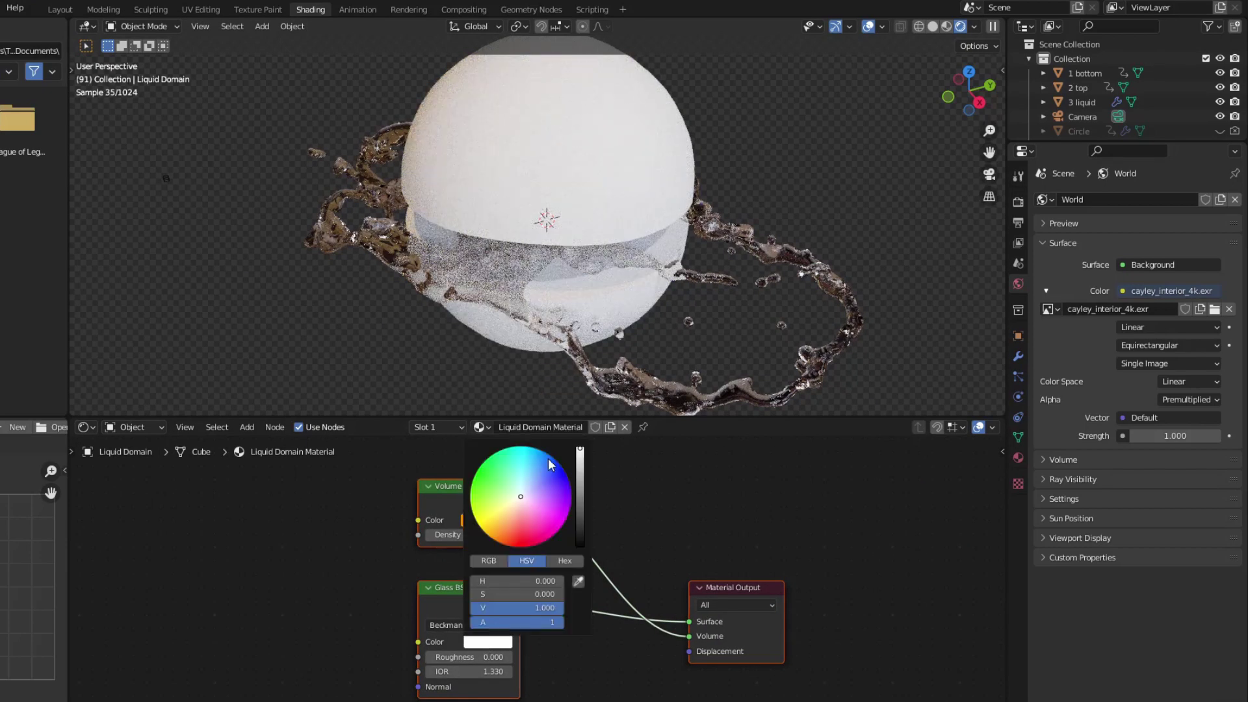
pyautogui.moveTo(520, 502); pyautogui.dragTo(482, 529)
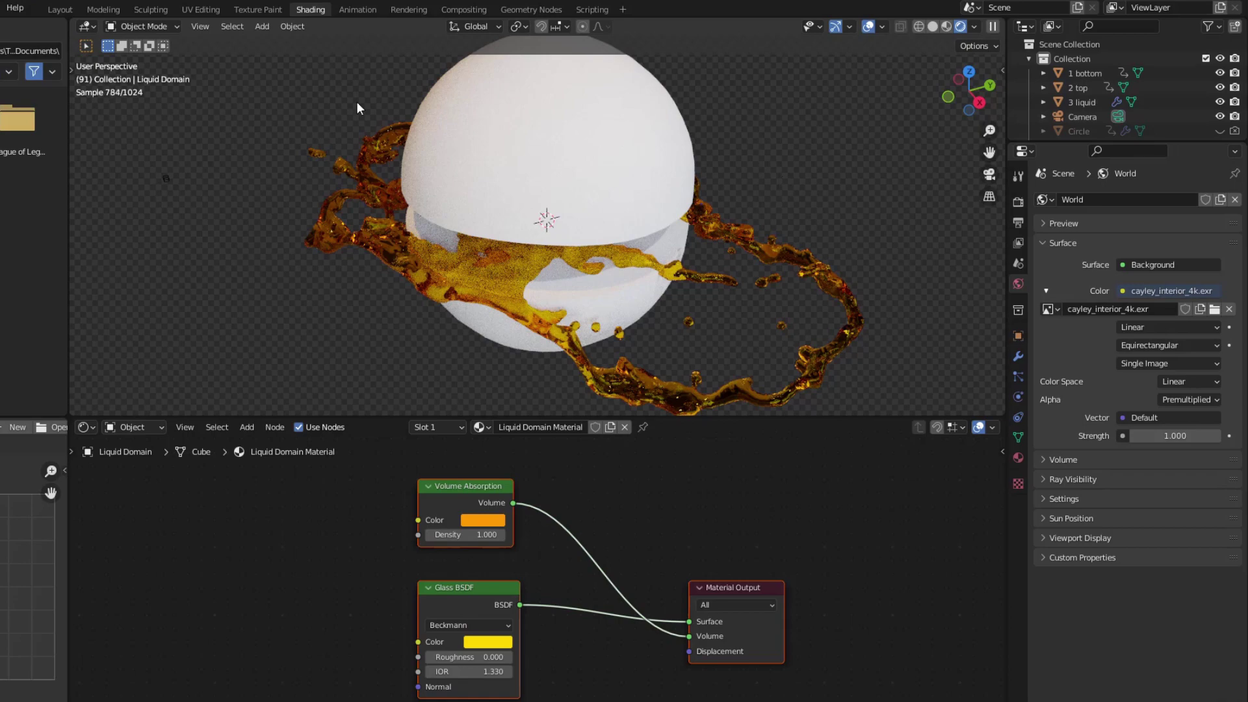
pyautogui.click(58, 9)
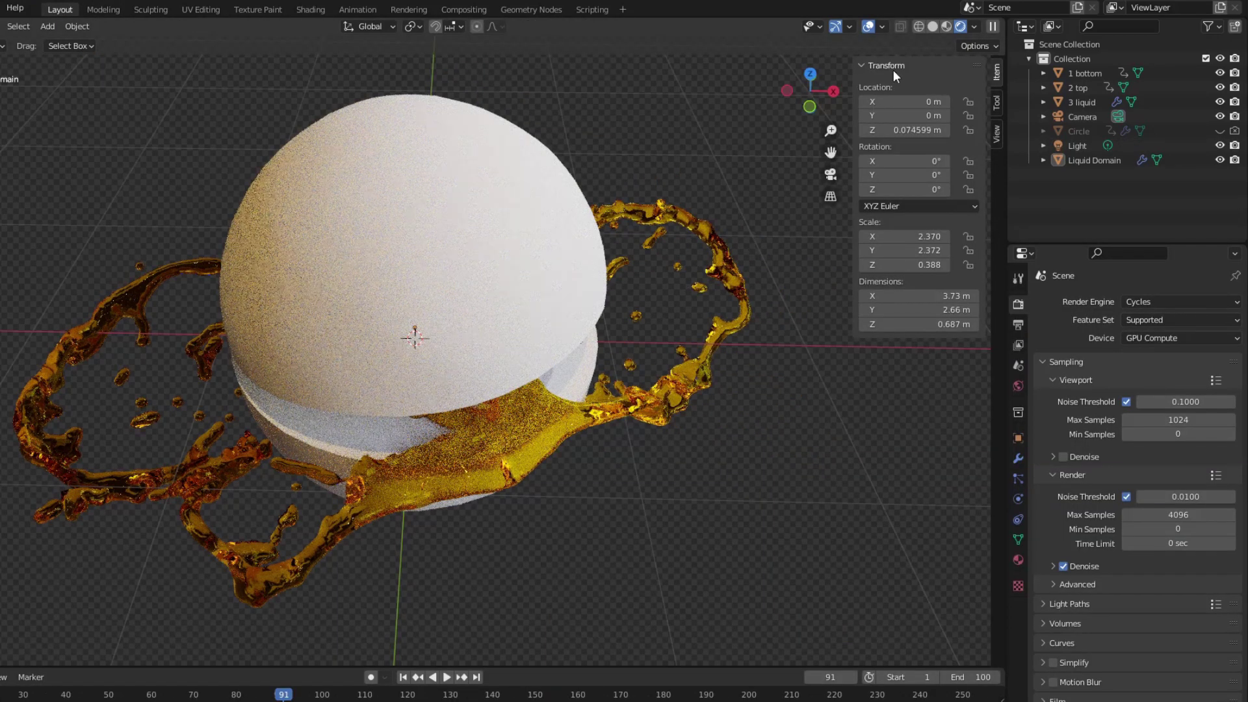
# Step: View the splash through the camera in material preview and jump to the last frame, 100
pyautogui.click(946, 26)
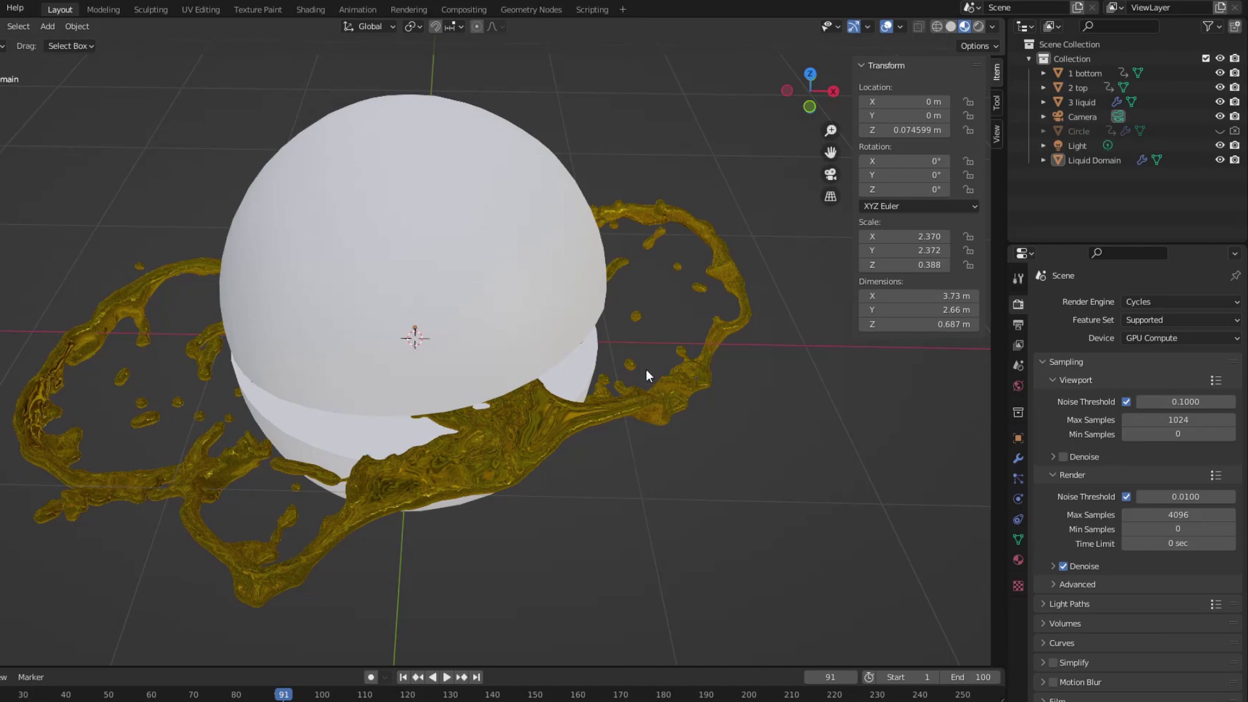
pyautogui.click(832, 173)
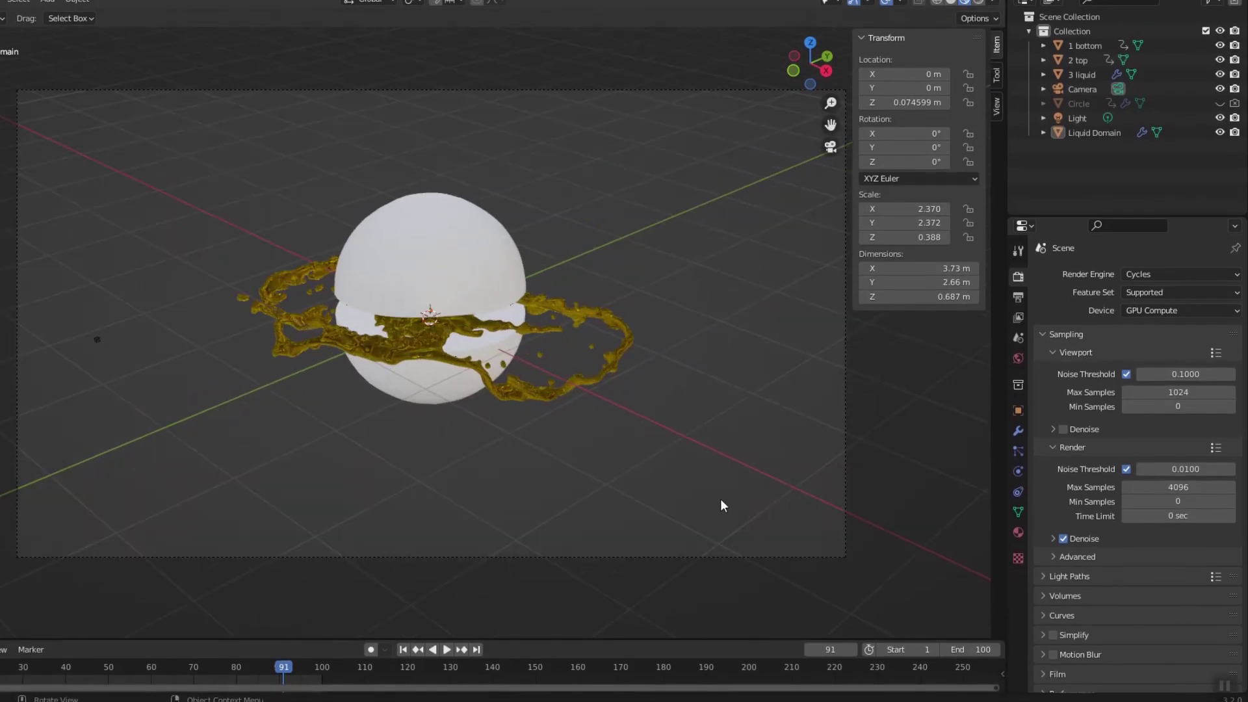
pyautogui.moveTo(291, 678)
pyautogui.mouseDown()
pyautogui.moveTo(56, 680)
pyautogui.moveTo(290, 688)
pyautogui.mouseUp()
pyautogui.hotkey('shift', 'Right')
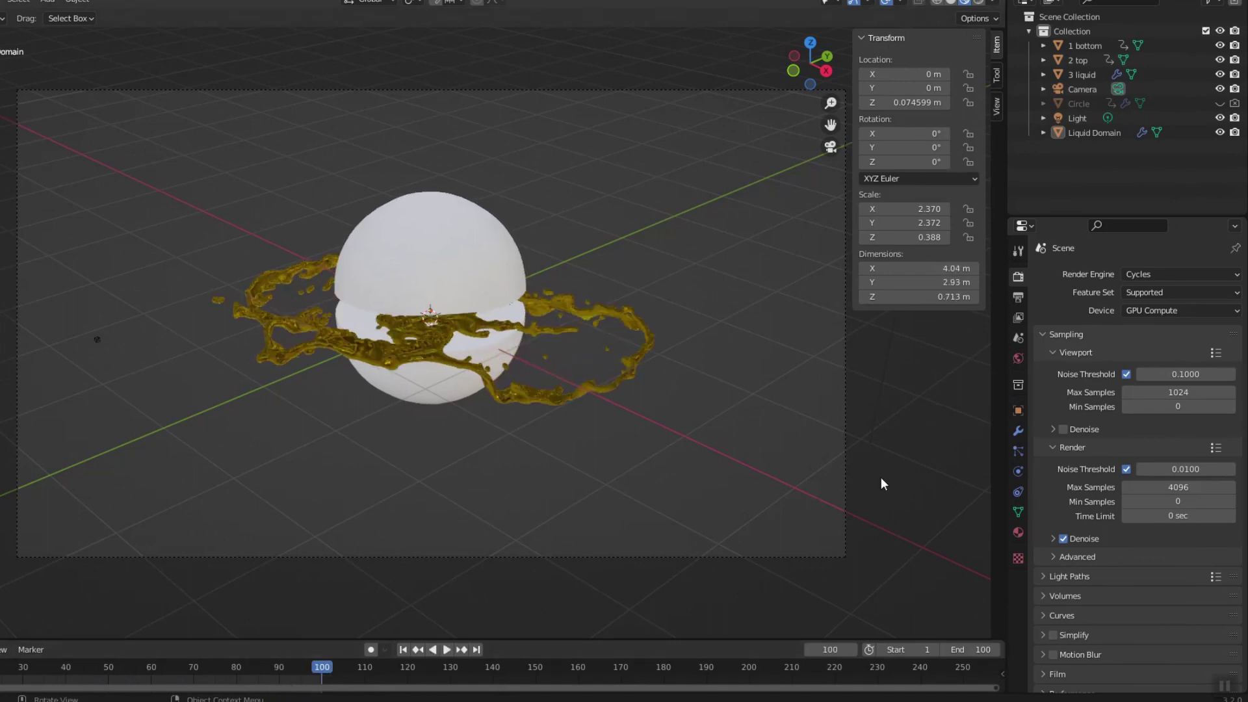
# Step: Set the render output path to Splash fruit\t\v1
pyautogui.click(1017, 297)
pyautogui.click(1228, 564)
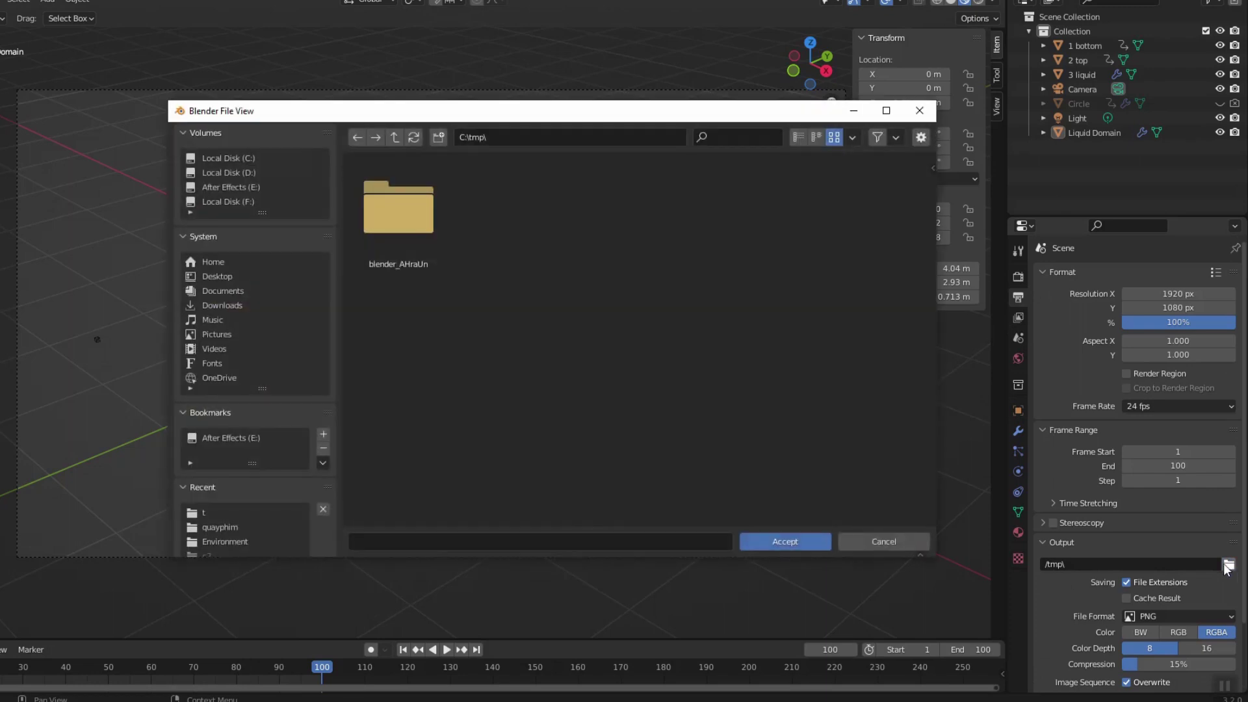
pyautogui.click(223, 513)
pyautogui.click(501, 541)
pyautogui.write('v1')
pyautogui.click(786, 540)
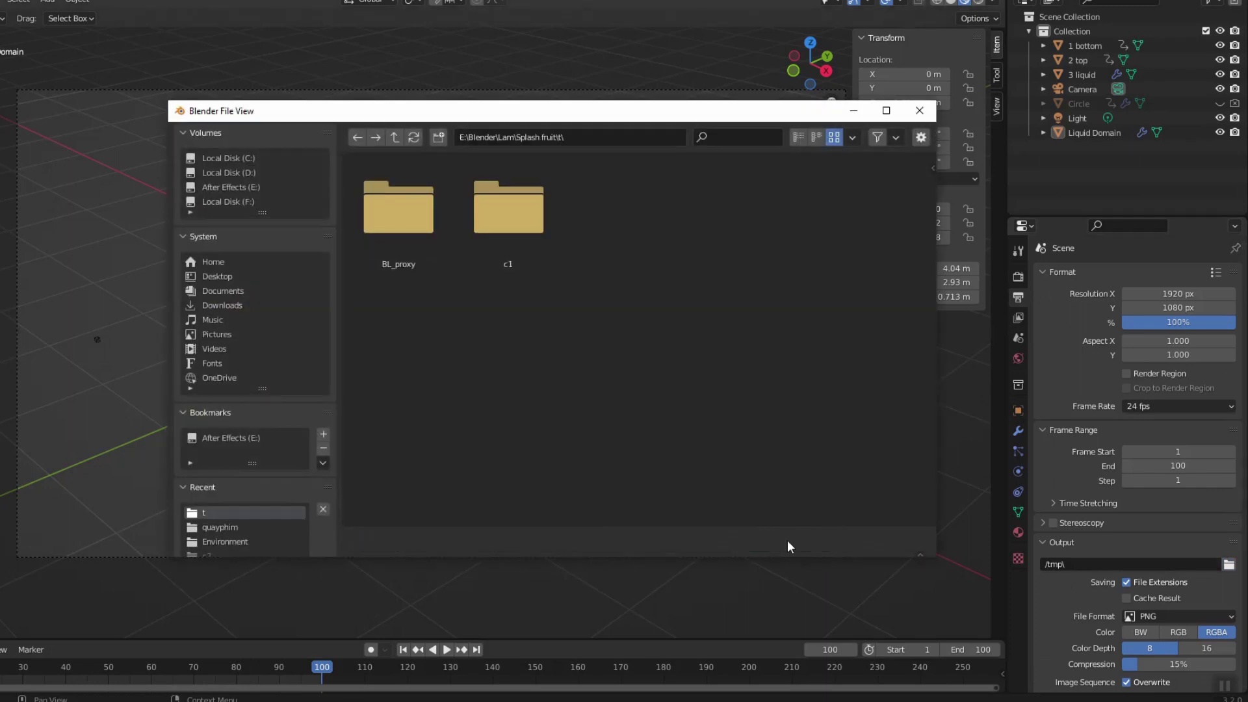
# Step: Change the output file format to FFmpeg Video with an MPEG-4 container
pyautogui.scroll(-3, 1147, 523)
pyautogui.click(1157, 537)
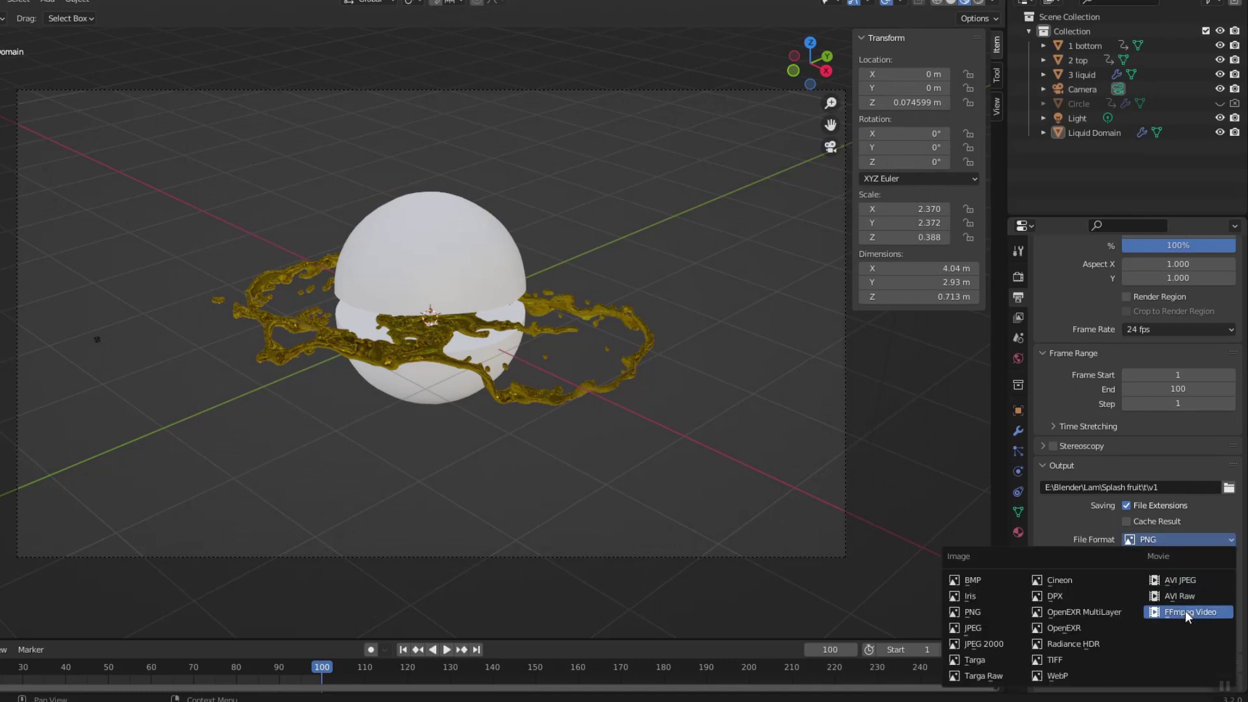
pyautogui.click(1184, 610)
pyautogui.click(1069, 646)
pyautogui.scroll(-5, 1079, 598)
pyautogui.click(1160, 490)
pyautogui.click(1141, 539)
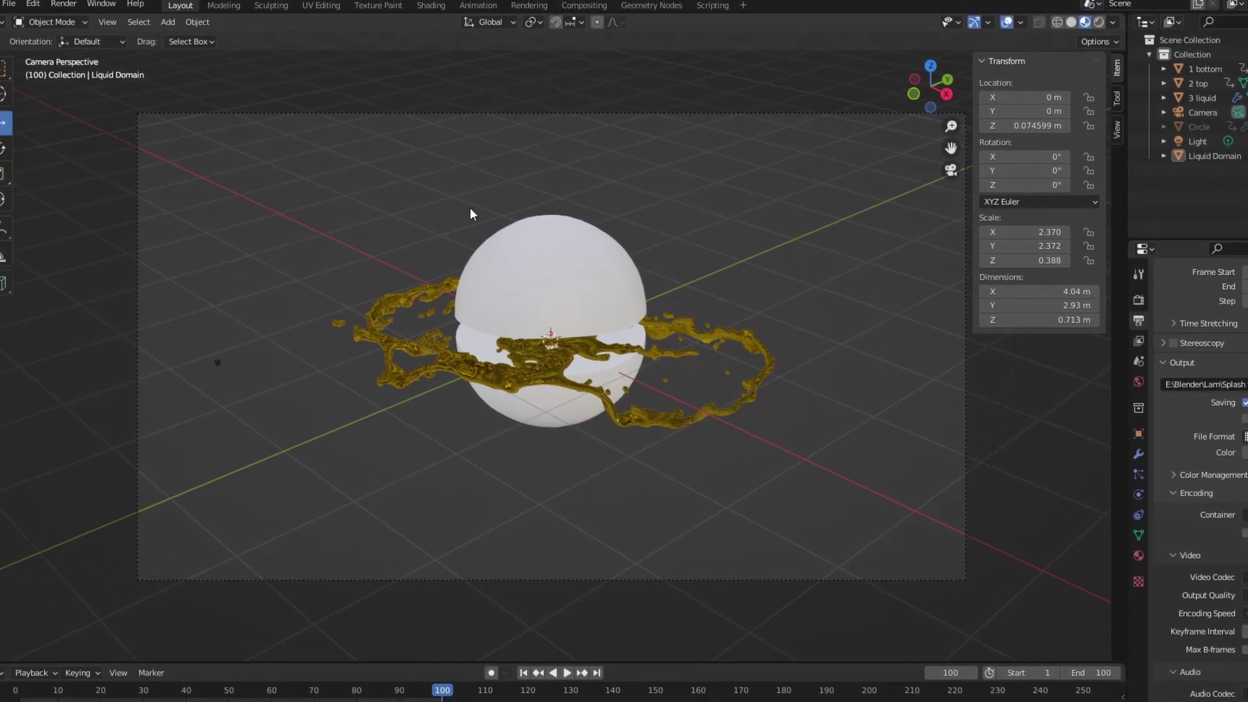
pyautogui.click(98, 11)
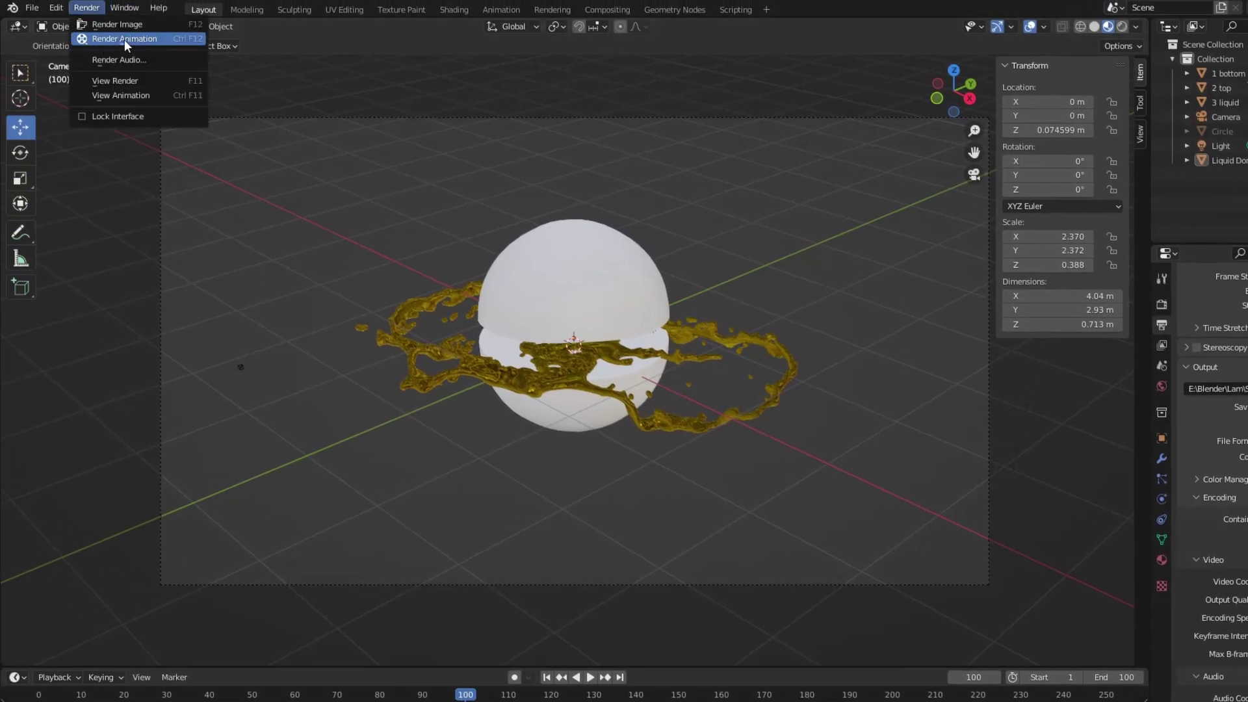